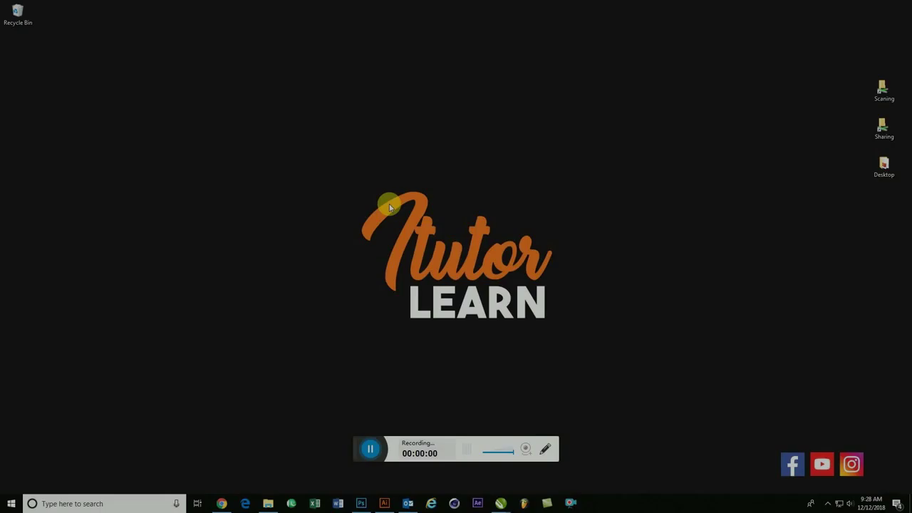
- Bring back the CorelDRAW X8 window showing the red Match Stick design in Untitled-1.cdr
{"action": "left_click_drag", "start_coordinate": [272, 117], "coordinate": [644, 382]}
{"action": "left_click", "coordinate": [509, 497]}
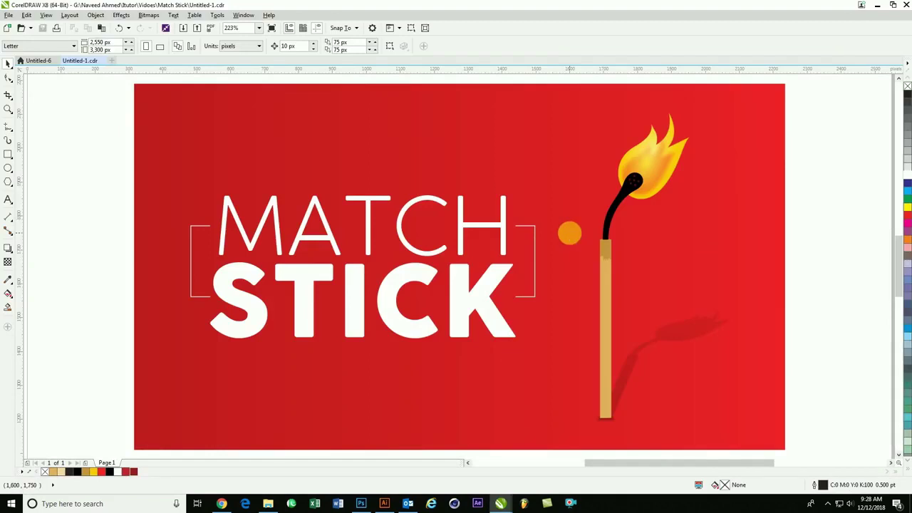
- Preview the finished match-stick artwork full screen, then return and zoom out
{"action": "key", "text": "F9"}
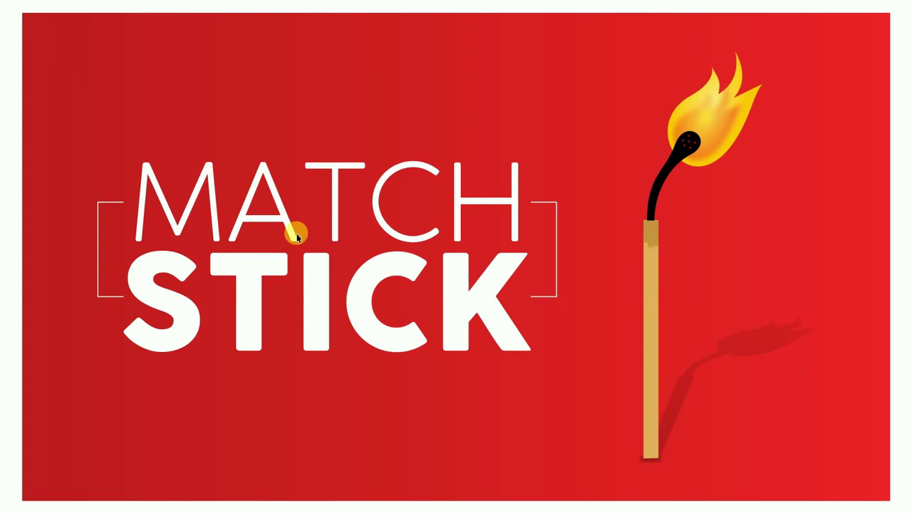
{"action": "left_click", "coordinate": [339, 207]}
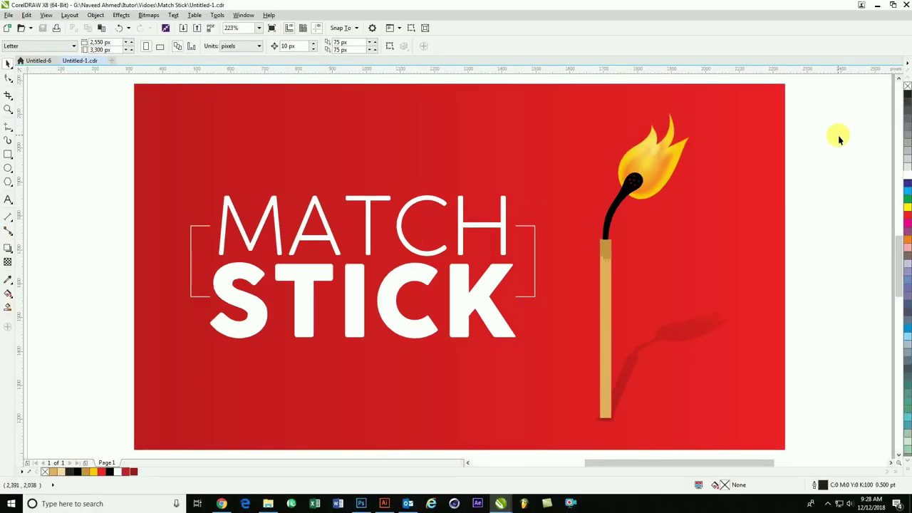
{"action": "scroll", "coordinate": [776, 354], "scroll_direction": "down", "scroll_amount": 3}
{"action": "scroll", "coordinate": [367, 127], "scroll_direction": "up", "scroll_amount": 2}
{"action": "scroll", "coordinate": [614, 251], "scroll_direction": "down", "scroll_amount": 1}
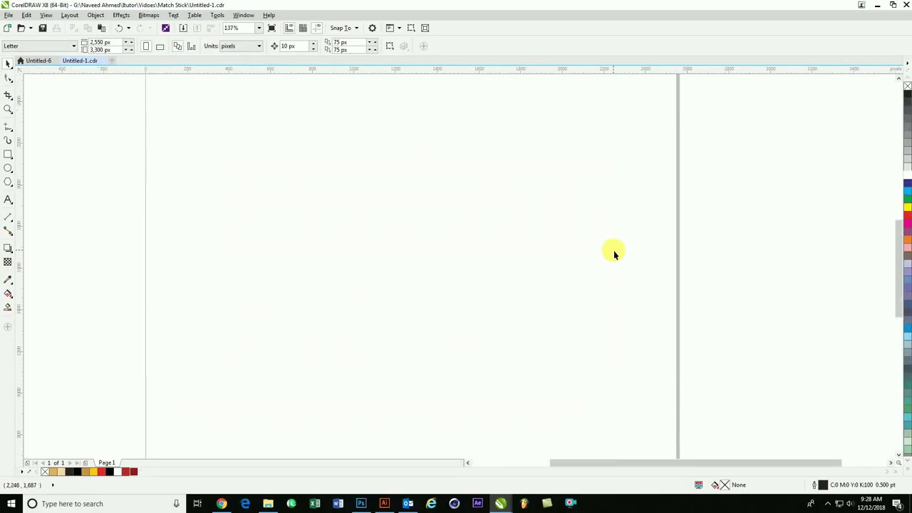
{"action": "scroll", "coordinate": [614, 251], "scroll_direction": "down", "scroll_amount": 4}
{"action": "scroll", "coordinate": [632, 193], "scroll_direction": "up", "scroll_amount": 2}
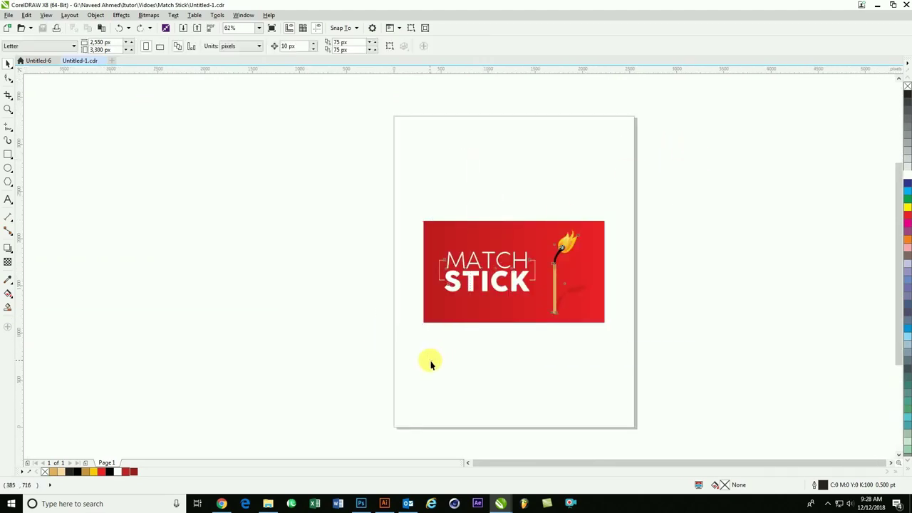
- Delete the title and match, move the red background off the page, and zoom to it
{"action": "key", "text": "Delete"}
{"action": "left_click", "coordinate": [546, 271]}
{"action": "left_click_drag", "start_coordinate": [545, 271], "coordinate": [141, 271]}
{"action": "key", "text": "shift+F2"}
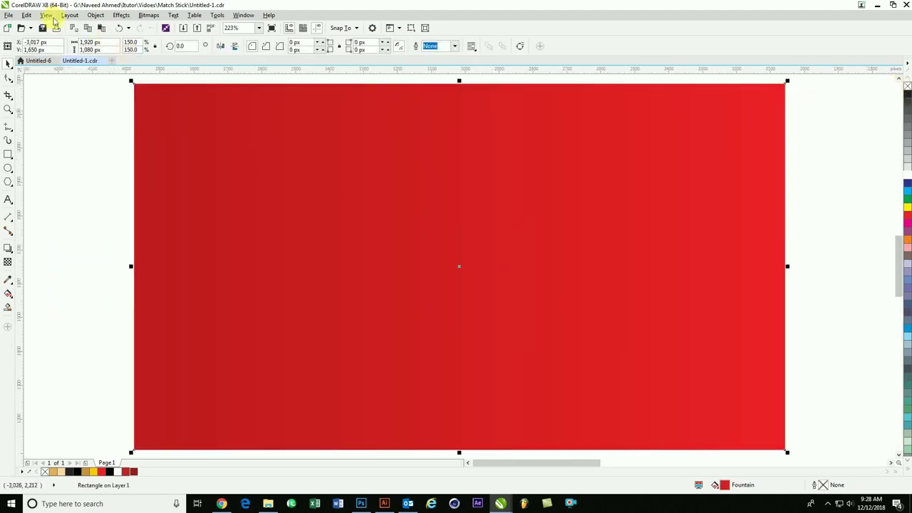
- Switch the view to Simple Wireframe so the red background shows only as an outline
{"action": "left_click", "coordinate": [71, 16]}
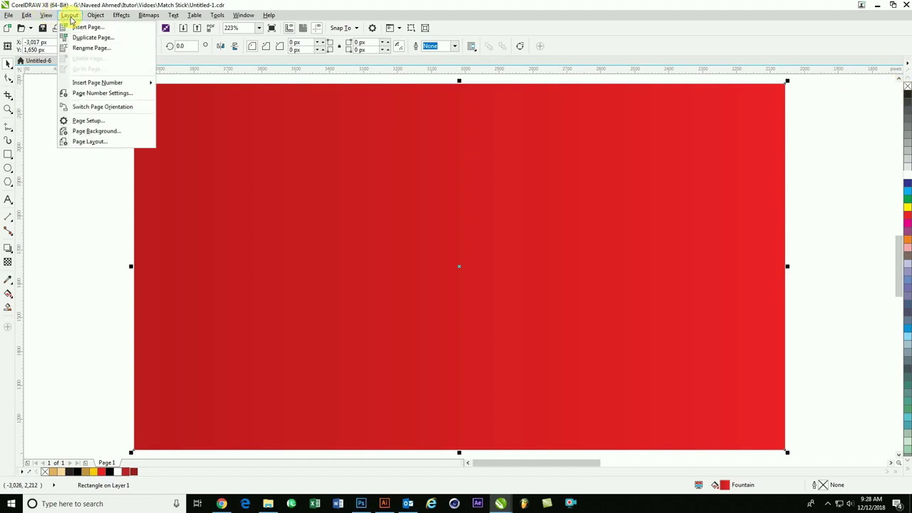
{"action": "mouse_move", "coordinate": [46, 15]}
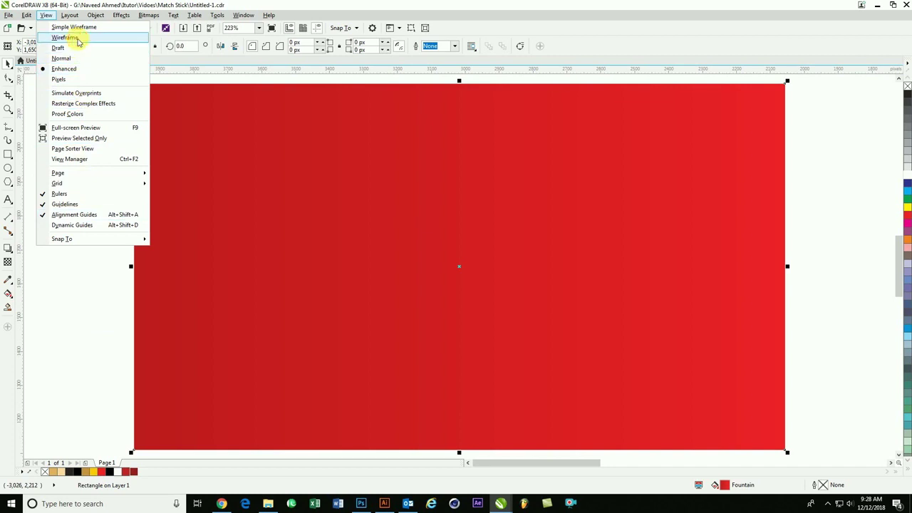
{"action": "left_click", "coordinate": [74, 27]}
{"action": "left_click", "coordinate": [242, 251]}
{"action": "left_click", "coordinate": [7, 154]}
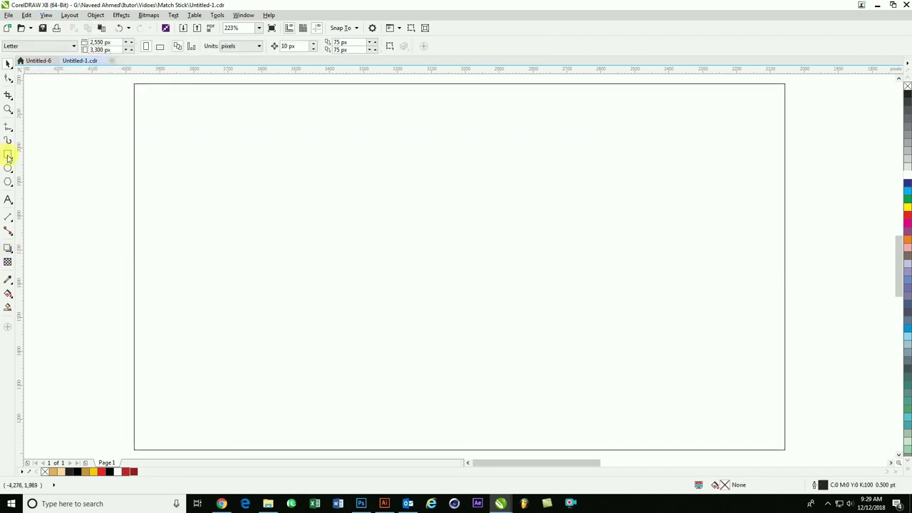
- Draw a tall thin 27 × 539 px stick rectangle centred horizontally on the page
{"action": "left_click_drag", "start_coordinate": [438, 190], "coordinate": [452, 378]}
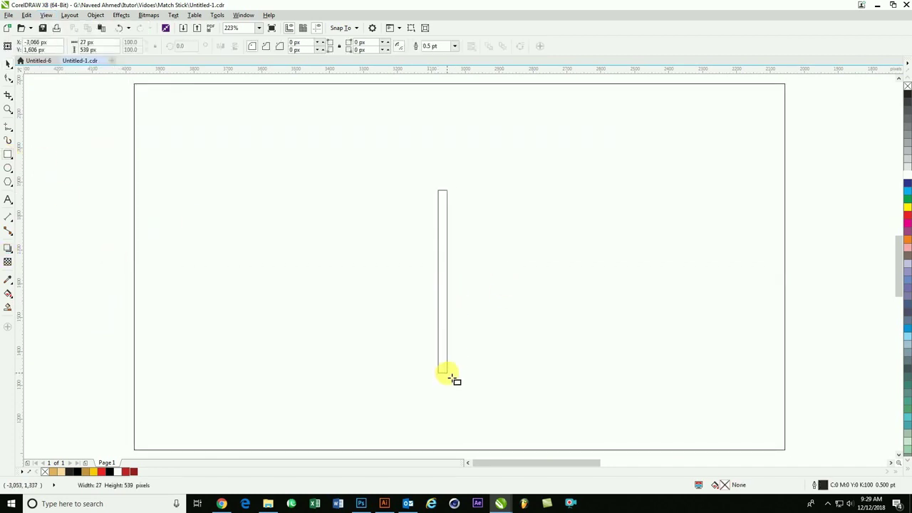
{"action": "scroll", "coordinate": [503, 462], "scroll_direction": "down", "scroll_amount": 1}
{"action": "key", "text": "c"}
{"action": "left_click", "coordinate": [458, 264]}
- Cap the top of the stick with a thin 27 × 5 px rectangle
{"action": "left_click", "coordinate": [440, 185]}
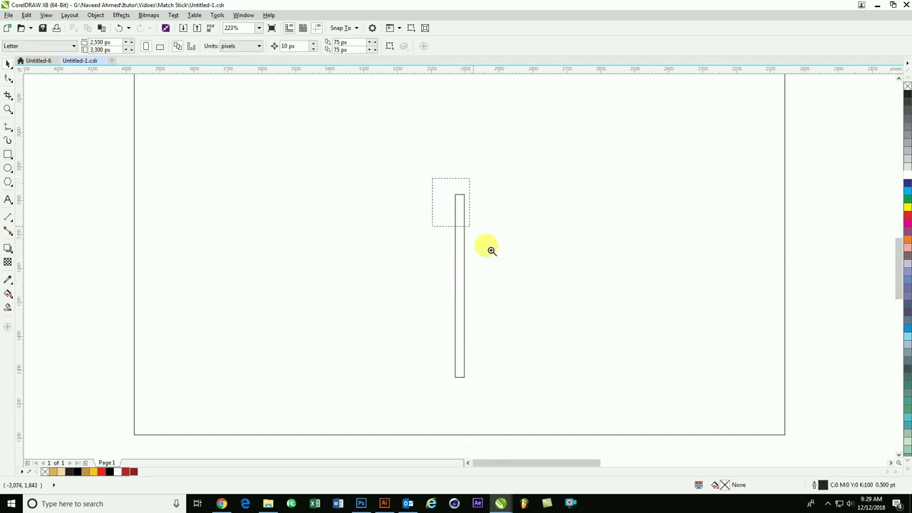
{"action": "scroll", "coordinate": [457, 183], "scroll_direction": "up", "scroll_amount": 5}
{"action": "scroll", "coordinate": [494, 184], "scroll_direction": "up", "scroll_amount": 4}
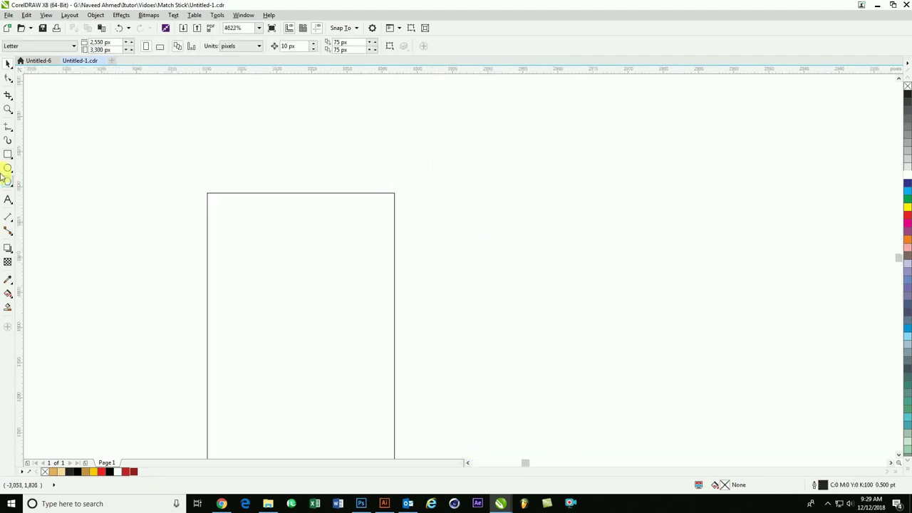
{"action": "mouse_move", "coordinate": [207, 193]}
{"action": "left_mouse_down"}
{"action": "mouse_move", "coordinate": [400, 171]}
{"action": "mouse_move", "coordinate": [395, 158]}
{"action": "left_mouse_up"}
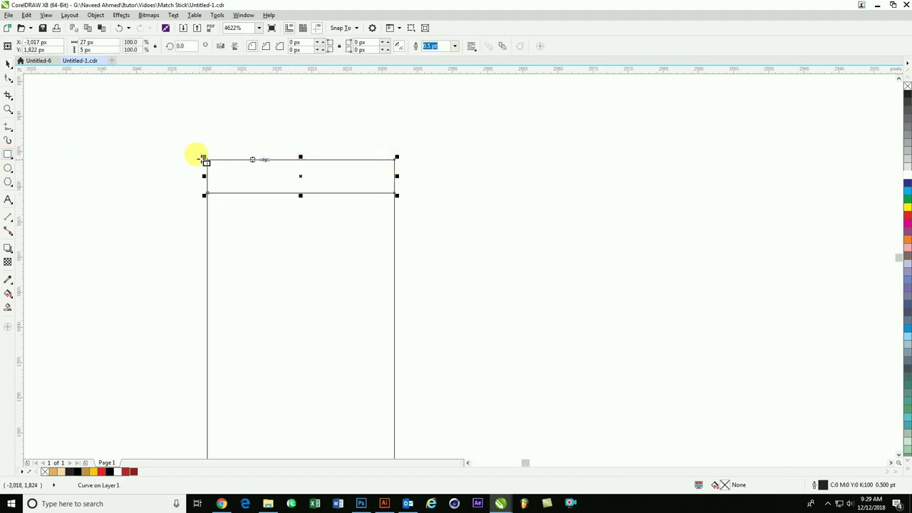
- Convert the cap to curves and slant its left side inward
{"action": "left_click", "coordinate": [96, 15]}
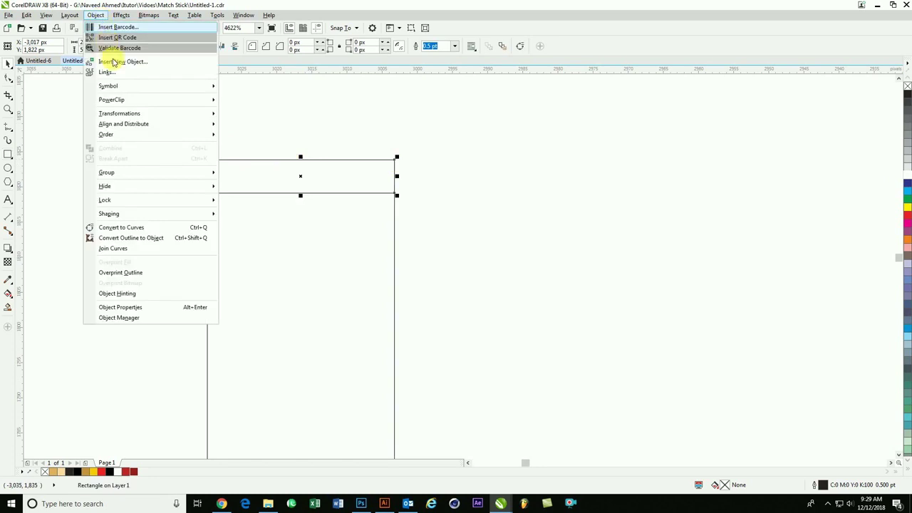
{"action": "left_click", "coordinate": [122, 231]}
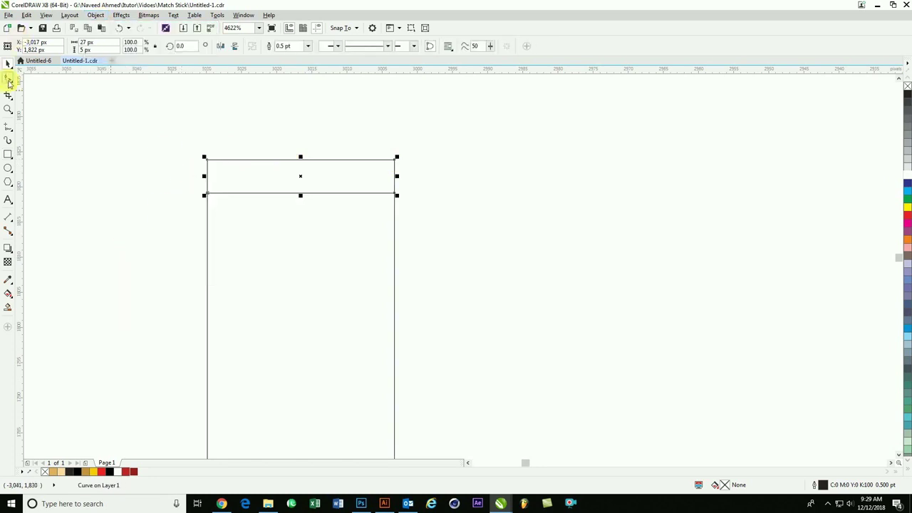
{"action": "left_click", "coordinate": [9, 81]}
{"action": "left_click_drag", "start_coordinate": [207, 159], "coordinate": [229, 159]}
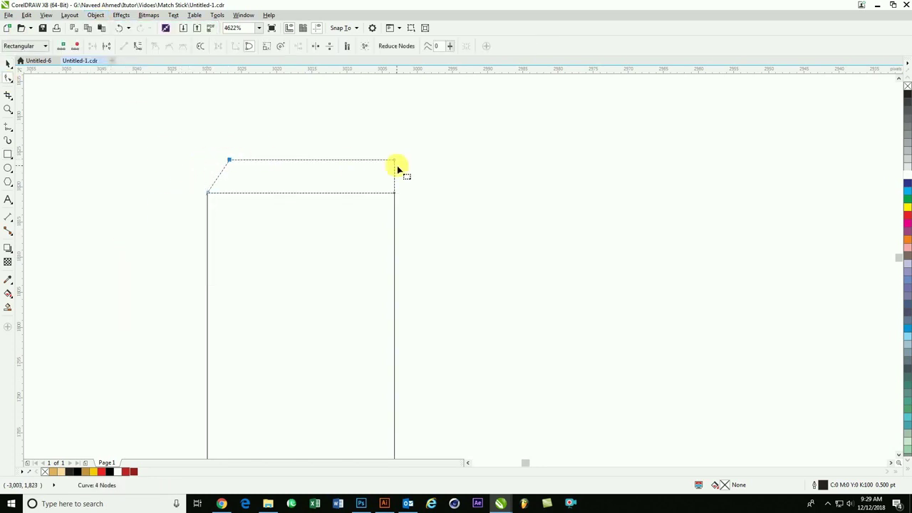
- Trim away the cap's right half using a covering rectangle, then delete that rectangle
{"action": "key", "text": "F5"}
{"action": "left_click_drag", "start_coordinate": [305, 127], "coordinate": [300, 270]}
{"action": "left_click", "coordinate": [347, 160], "text": "shift"}
{"action": "left_click", "coordinate": [347, 159]}
{"action": "left_click", "coordinate": [10, 152]}
{"action": "left_click_drag", "start_coordinate": [299, 128], "coordinate": [412, 238]}
{"action": "left_click", "coordinate": [336, 161], "text": "shift"}
{"action": "left_click", "coordinate": [279, 45]}
{"action": "key", "text": "Delete"}
- Weld the two cap pieces into one shape and shorten its height
{"action": "left_click", "coordinate": [214, 180]}
{"action": "left_click", "coordinate": [335, 158], "text": "shift"}
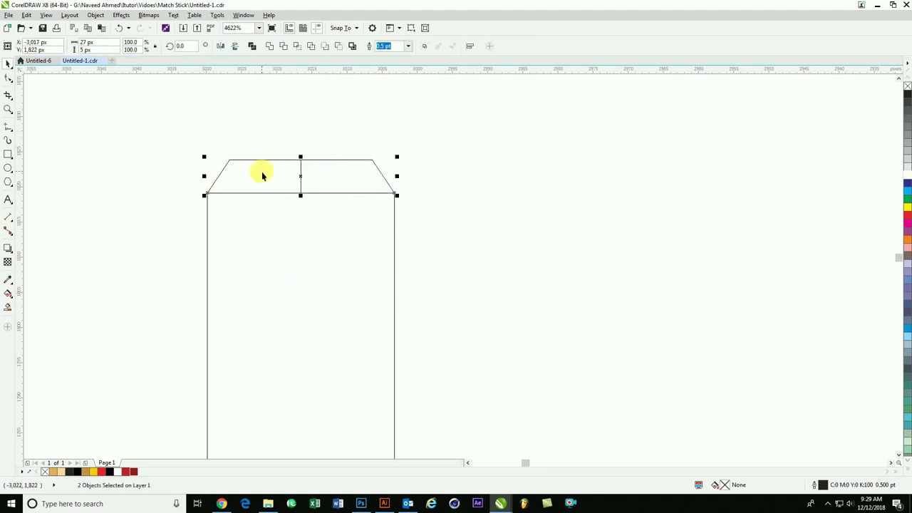
{"action": "left_click", "coordinate": [271, 45]}
{"action": "left_click", "coordinate": [292, 161]}
{"action": "left_click_drag", "start_coordinate": [300, 195], "coordinate": [301, 184]}
{"action": "left_click", "coordinate": [308, 224]}
- Raise the top face's upper edge slightly
{"action": "scroll", "coordinate": [307, 224], "scroll_direction": "down", "scroll_amount": 3}
{"action": "scroll", "coordinate": [228, 186], "scroll_direction": "down", "scroll_amount": 2}
{"action": "left_click_drag", "start_coordinate": [231, 164], "coordinate": [439, 384]}
{"action": "left_click_drag", "start_coordinate": [320, 122], "coordinate": [378, 161]}
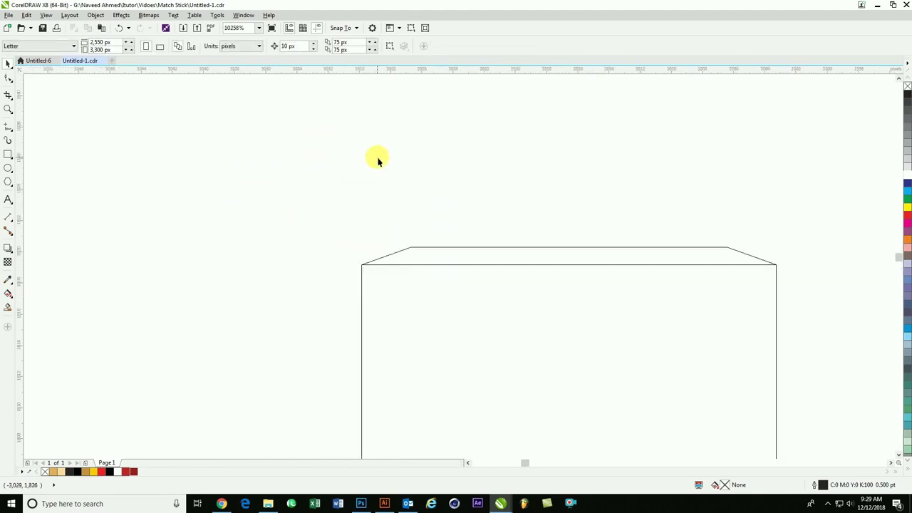
{"action": "scroll", "coordinate": [454, 214], "scroll_direction": "up", "scroll_amount": 2}
{"action": "left_click", "coordinate": [534, 224]}
{"action": "left_click_drag", "start_coordinate": [533, 224], "coordinate": [535, 216]}
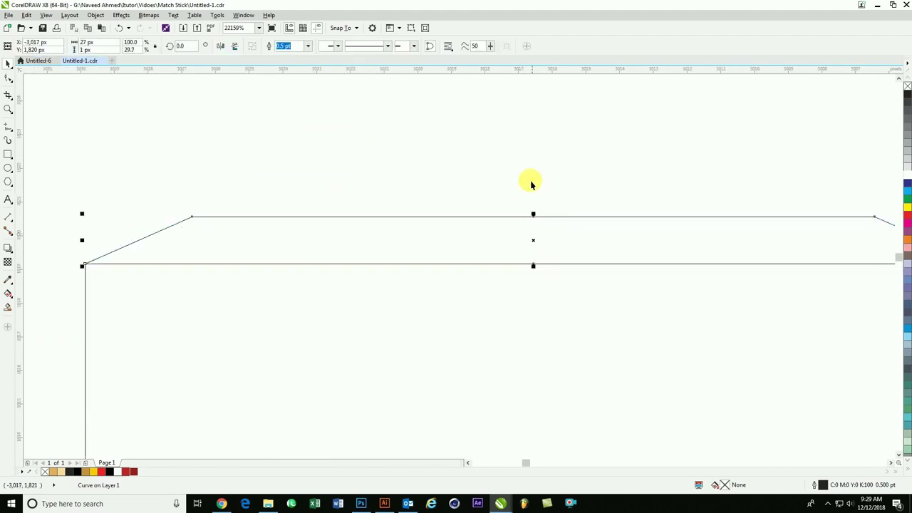
{"action": "left_click", "coordinate": [531, 183]}
- Zoom around to inspect the stick's slanted top
{"action": "scroll", "coordinate": [482, 250], "scroll_direction": "down", "scroll_amount": 3}
{"action": "left_click_drag", "start_coordinate": [420, 183], "coordinate": [583, 407]}
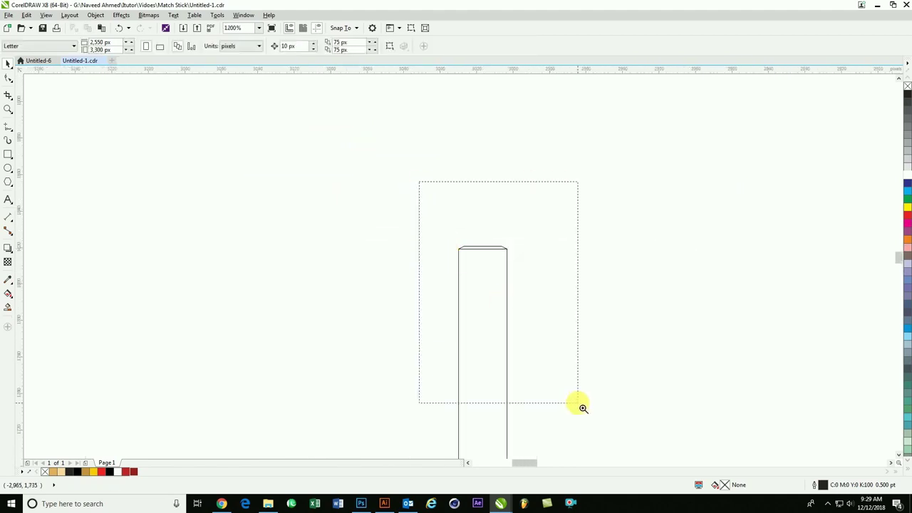
{"action": "scroll", "coordinate": [418, 226], "scroll_direction": "down", "scroll_amount": 3}
{"action": "scroll", "coordinate": [425, 285], "scroll_direction": "up", "scroll_amount": 2}
{"action": "left_click_drag", "start_coordinate": [378, 106], "coordinate": [353, 68]}
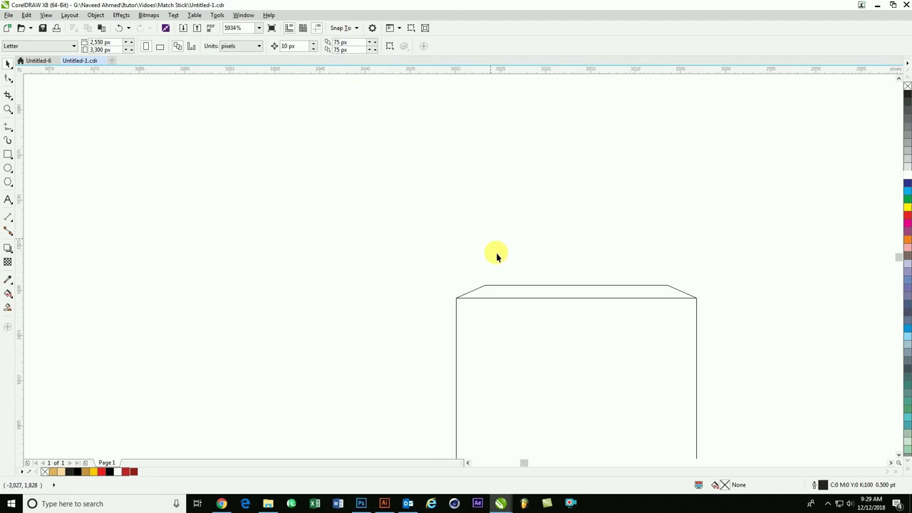
{"action": "scroll", "coordinate": [521, 283], "scroll_direction": "down", "scroll_amount": 1}
{"action": "scroll", "coordinate": [682, 378], "scroll_direction": "down", "scroll_amount": 1}
{"action": "scroll", "coordinate": [713, 378], "scroll_direction": "up", "scroll_amount": 1}
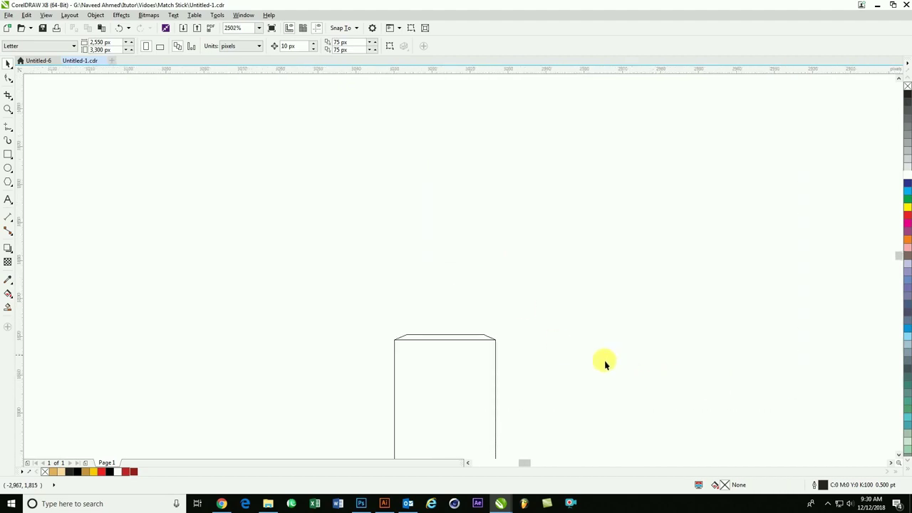
- Draw the flame's first line up to the left tip and bend it into a leftward curve
{"action": "key", "text": "F5"}
{"action": "left_click", "coordinate": [182, 311]}
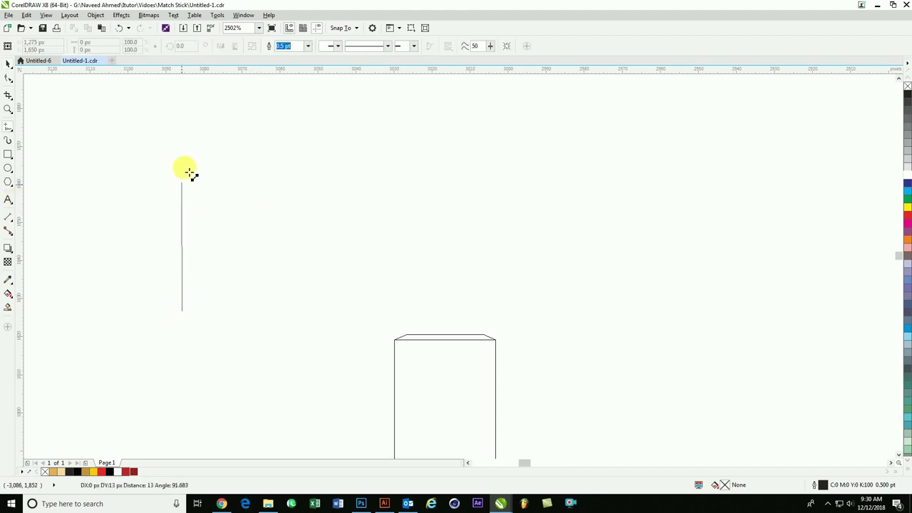
{"action": "left_click", "coordinate": [245, 133]}
{"action": "left_click_drag", "start_coordinate": [204, 259], "coordinate": [134, 204]}
{"action": "key", "text": "ctrl+z"}
{"action": "left_click_drag", "start_coordinate": [240, 256], "coordinate": [100, 324]}
{"action": "mouse_move", "coordinate": [202, 253]}
{"action": "left_mouse_down"}
{"action": "mouse_move", "coordinate": [116, 203]}
{"action": "mouse_move", "coordinate": [107, 232]}
{"action": "left_mouse_up"}
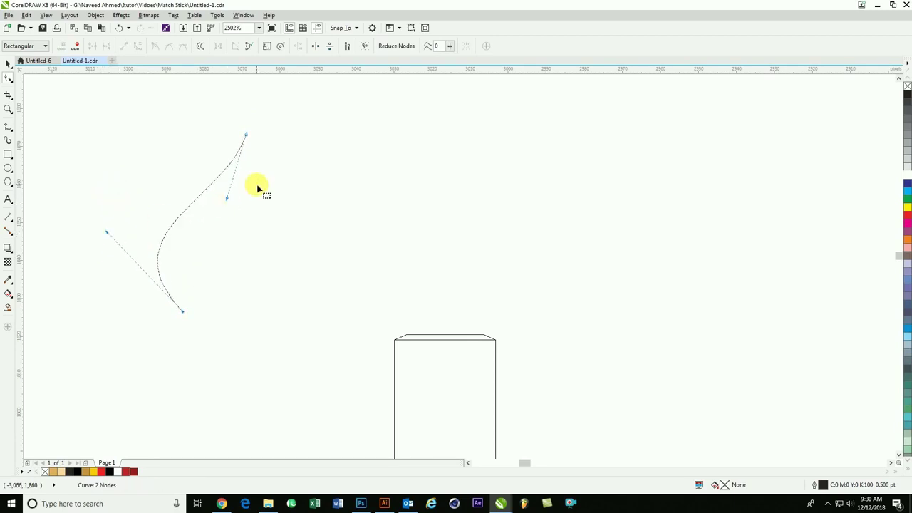
- Extend the path down from the tip and up to a second tip, curving both segments
{"action": "key", "text": "F5"}
{"action": "left_click_drag", "start_coordinate": [246, 134], "coordinate": [246, 222]}
{"action": "left_click_drag", "start_coordinate": [246, 181], "coordinate": [256, 185]}
{"action": "key", "text": "F5"}
{"action": "left_click", "coordinate": [246, 222]}
{"action": "left_click", "coordinate": [304, 102]}
{"action": "left_click", "coordinate": [282, 186]}
{"action": "left_click_drag", "start_coordinate": [279, 154], "coordinate": [297, 169]}
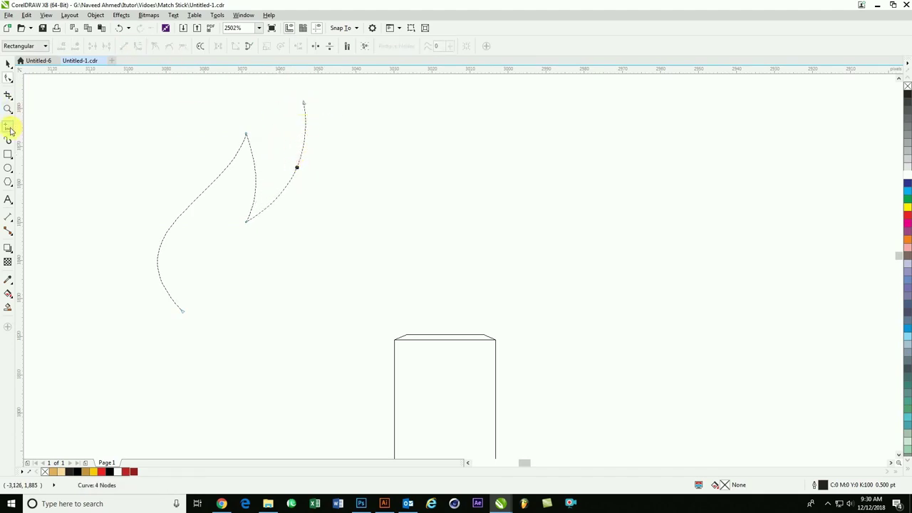
- Add a segment down from the second tip and curve it outward
{"action": "left_click", "coordinate": [10, 129]}
{"action": "left_click", "coordinate": [305, 103]}
{"action": "left_click", "coordinate": [321, 231]}
{"action": "left_click", "coordinate": [9, 79]}
{"action": "left_click", "coordinate": [133, 46]}
{"action": "left_click_drag", "start_coordinate": [321, 170], "coordinate": [336, 162]}
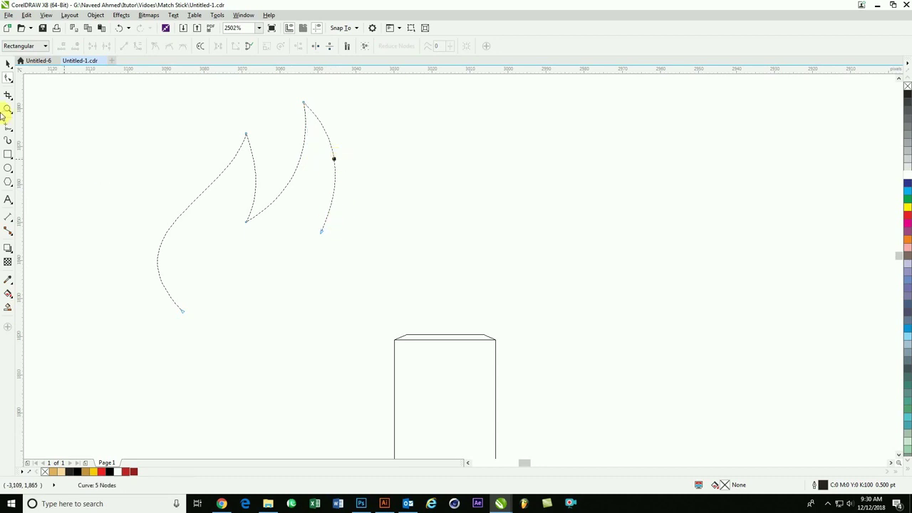
- Add a segment out to the right and close the flame path at its start node
{"action": "left_click", "coordinate": [8, 125]}
{"action": "left_click", "coordinate": [325, 238]}
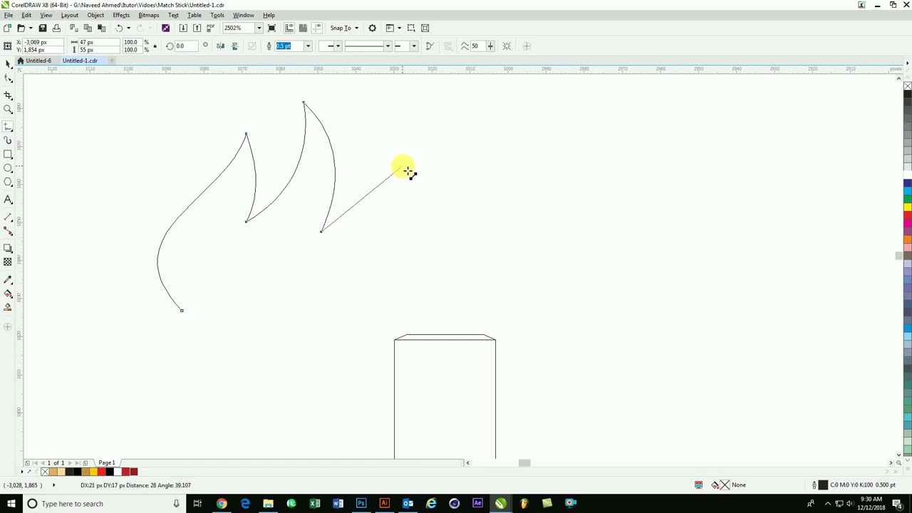
{"action": "left_click", "coordinate": [397, 183]}
{"action": "left_click", "coordinate": [183, 311]}
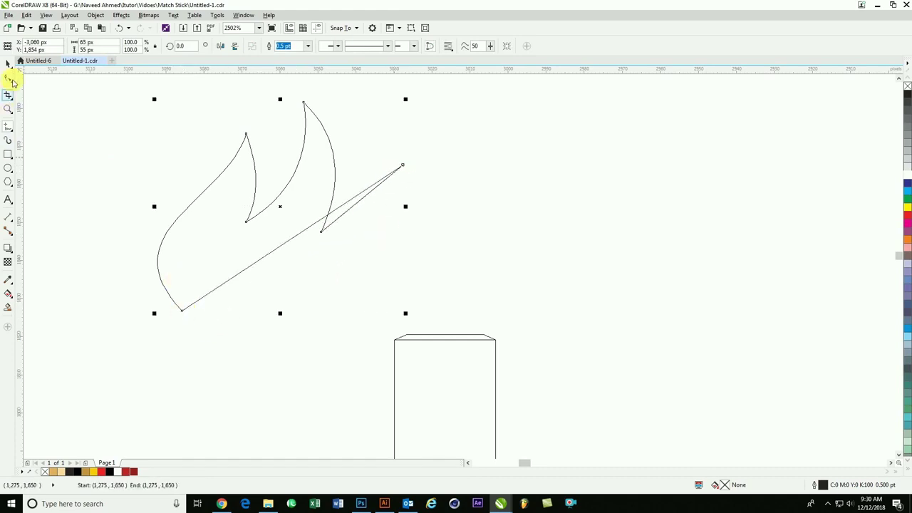
- Drag the flame's curve handles to push its lower edge down and round it out
{"action": "key", "text": "F10"}
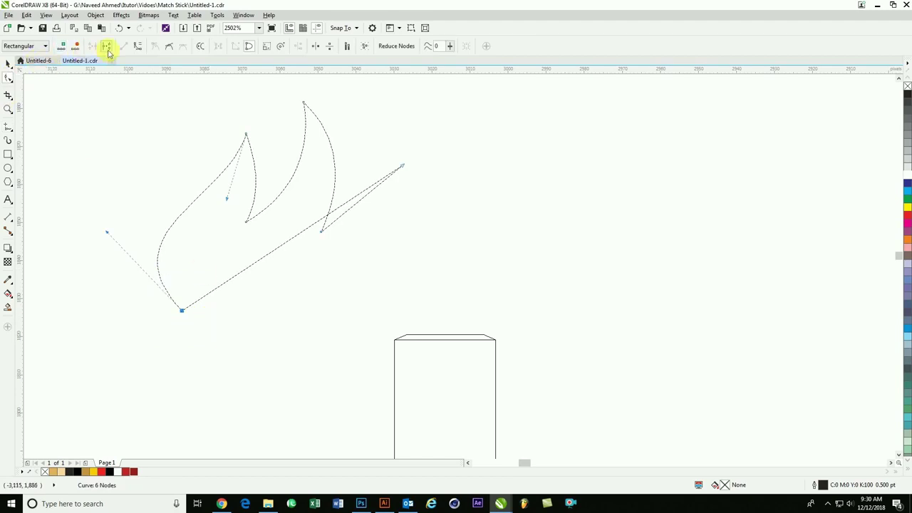
{"action": "left_click_drag", "start_coordinate": [257, 271], "coordinate": [361, 320]}
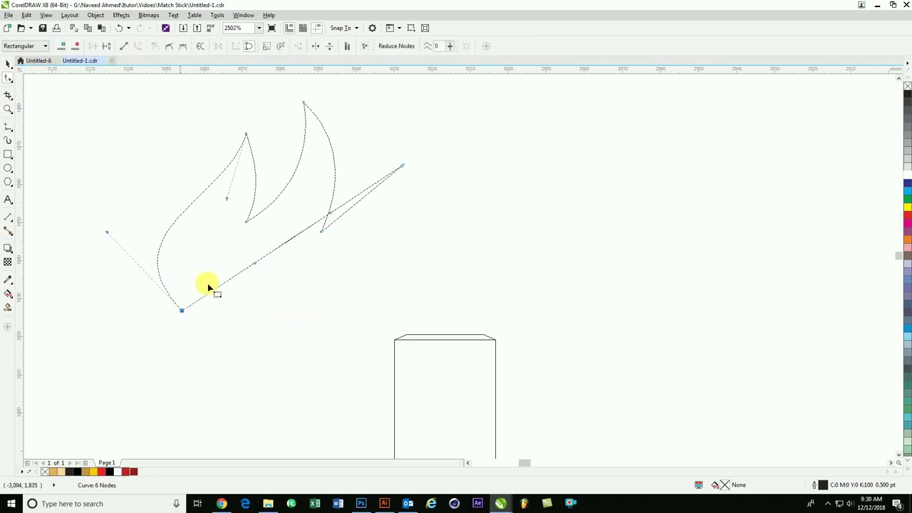
{"action": "mouse_move", "coordinate": [255, 265]}
{"action": "left_mouse_down"}
{"action": "mouse_move", "coordinate": [432, 367]}
{"action": "mouse_move", "coordinate": [340, 395]}
{"action": "left_mouse_up"}
{"action": "left_click_drag", "start_coordinate": [330, 216], "coordinate": [352, 227]}
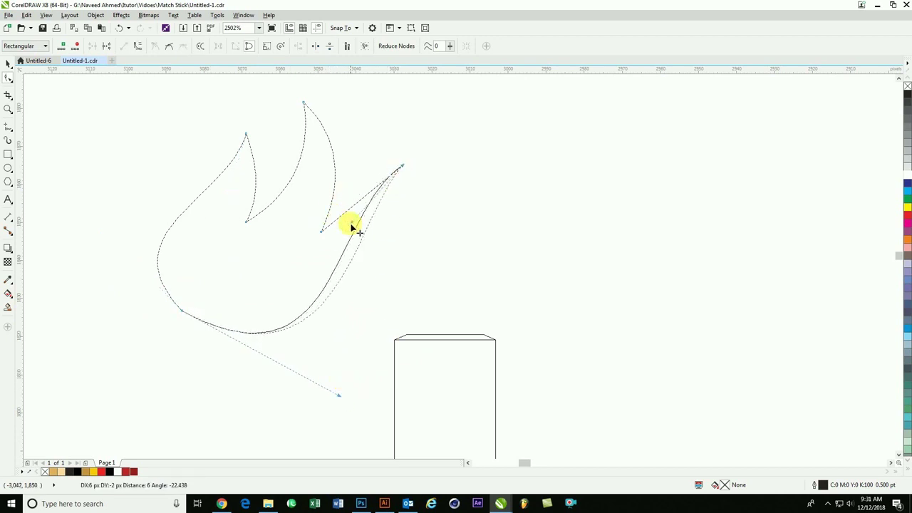
{"action": "left_click_drag", "start_coordinate": [330, 258], "coordinate": [331, 260]}
{"action": "left_click_drag", "start_coordinate": [339, 394], "coordinate": [319, 408]}
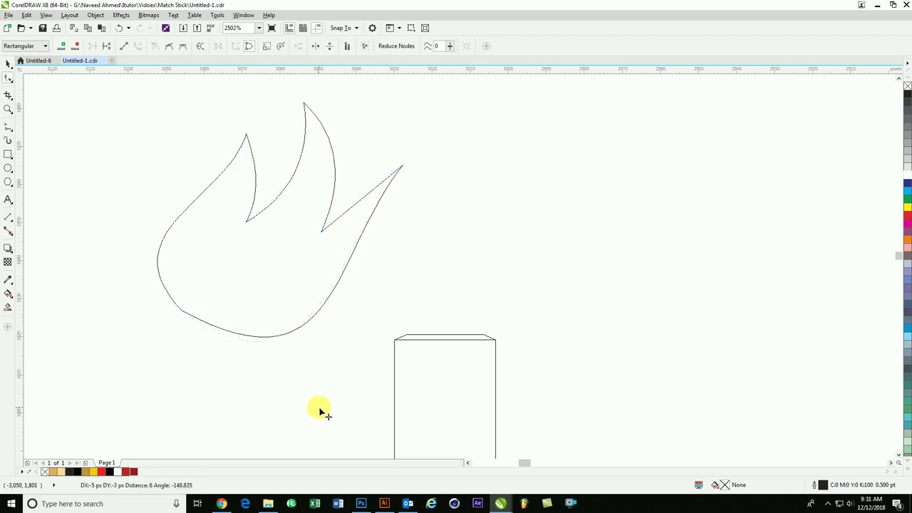
- Add a node on the flame's left curve and widen the lower-left bulge
{"action": "left_click", "coordinate": [172, 224]}
{"action": "double_click", "coordinate": [172, 224]}
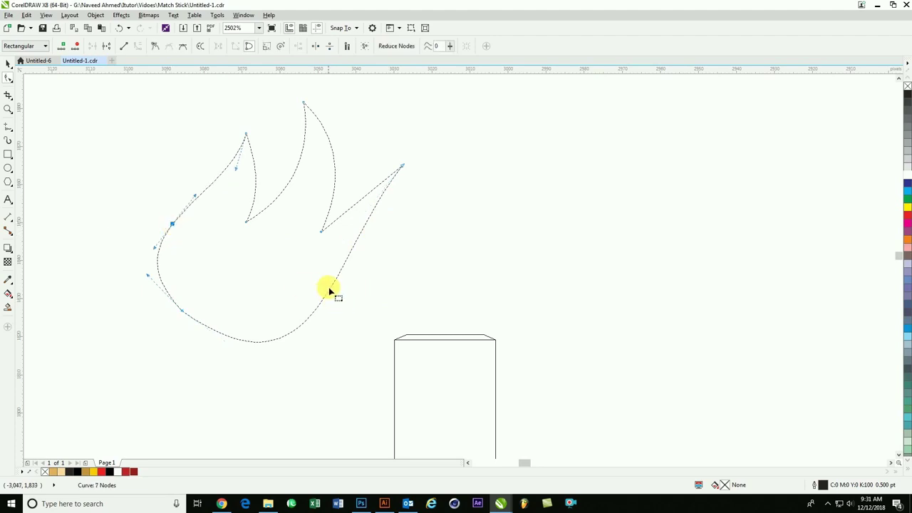
{"action": "left_click", "coordinate": [160, 342]}
{"action": "left_click_drag", "start_coordinate": [190, 322], "coordinate": [178, 338]}
{"action": "key", "text": "space"}
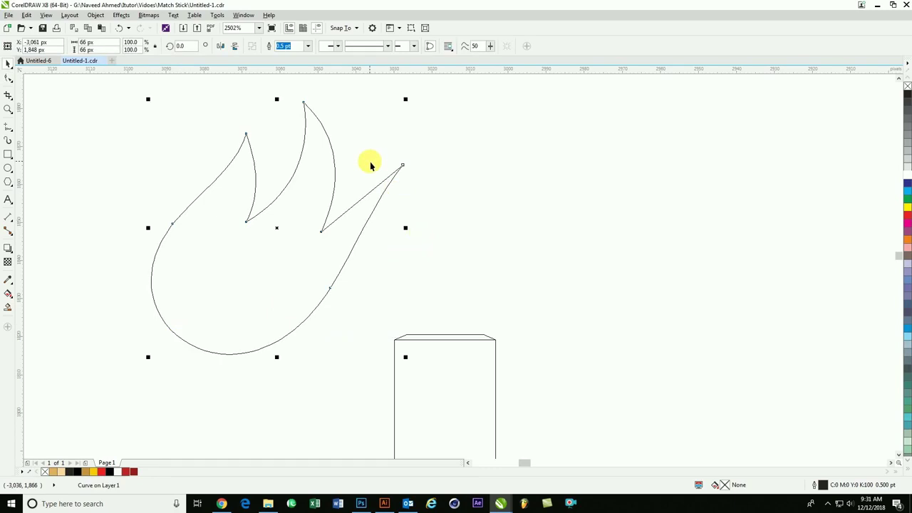
- Scale the flame to about 316% above the stick
{"action": "scroll", "coordinate": [415, 215], "scroll_direction": "down", "scroll_amount": 5}
{"action": "scroll", "coordinate": [358, 179], "scroll_direction": "up", "scroll_amount": 2}
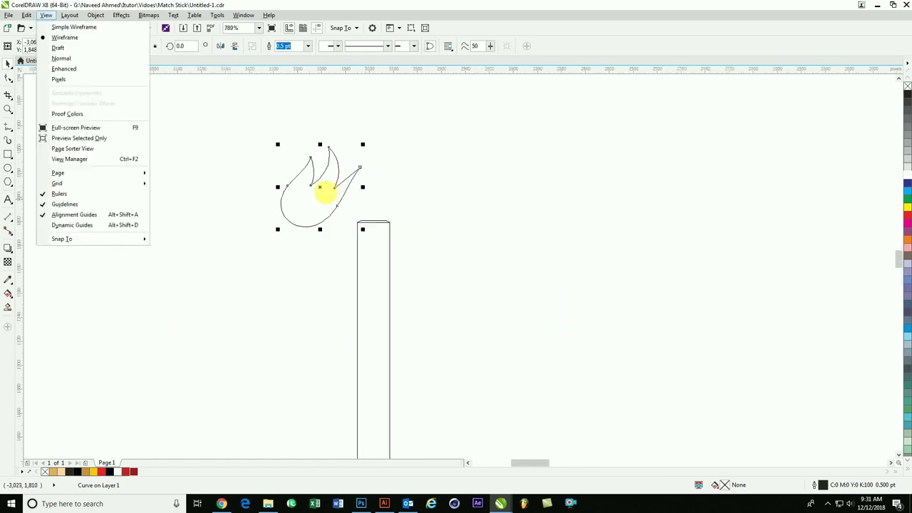
{"action": "scroll", "coordinate": [343, 204], "scroll_direction": "down", "scroll_amount": 4}
{"action": "mouse_move", "coordinate": [323, 189]}
{"action": "left_mouse_down"}
{"action": "mouse_move", "coordinate": [376, 146]}
{"action": "mouse_move", "coordinate": [415, 187]}
{"action": "left_mouse_up"}
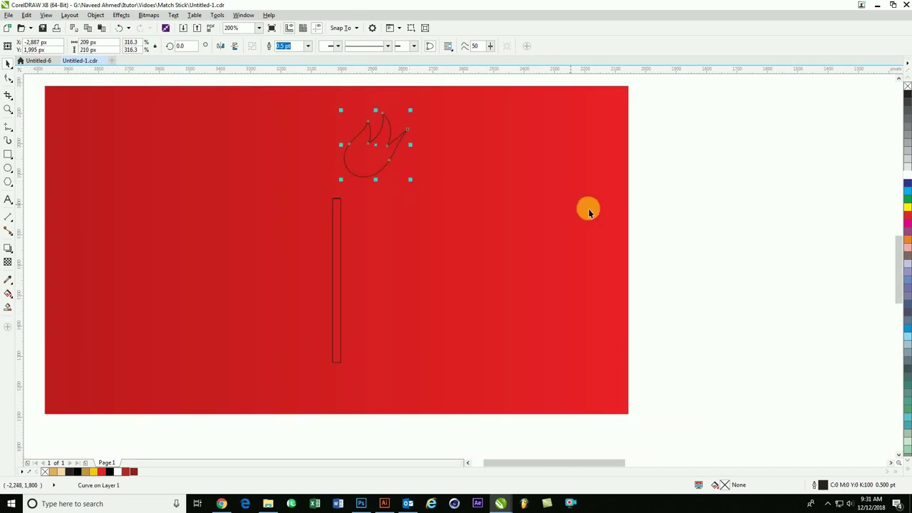
{"action": "scroll", "coordinate": [442, 199], "scroll_direction": "up", "scroll_amount": 3}
- Move the flame's top node slightly upward
{"action": "key", "text": "space"}
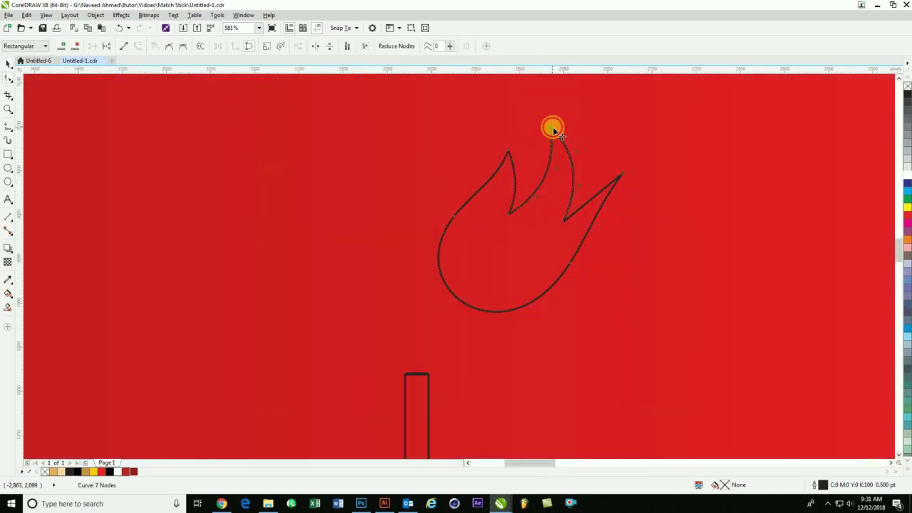
{"action": "left_click_drag", "start_coordinate": [563, 105], "coordinate": [561, 100]}
{"action": "key", "text": "space"}
{"action": "scroll", "coordinate": [509, 204], "scroll_direction": "down", "scroll_amount": 3}
{"action": "scroll", "coordinate": [351, 236], "scroll_direction": "up", "scroll_amount": 1}
- Curve the flame's lower-right edge outward, leaving an 8-node outline
{"action": "key", "text": "space"}
{"action": "scroll", "coordinate": [434, 228], "scroll_direction": "up", "scroll_amount": 2}
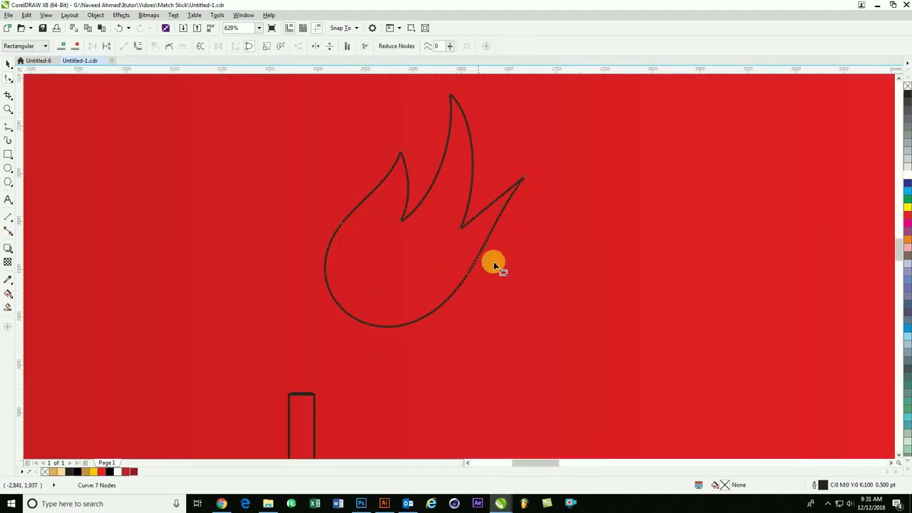
{"action": "left_click", "coordinate": [484, 253]}
{"action": "left_click_drag", "start_coordinate": [483, 248], "coordinate": [486, 269]}
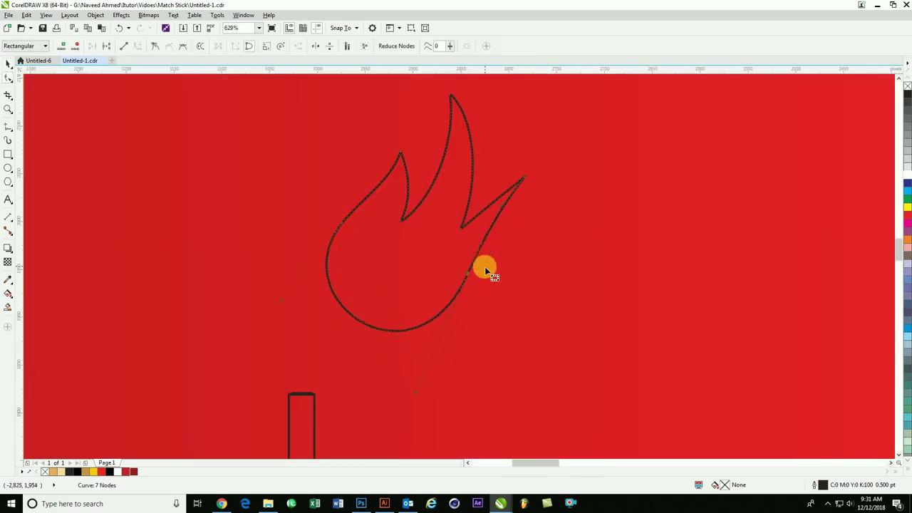
{"action": "key", "text": "space"}
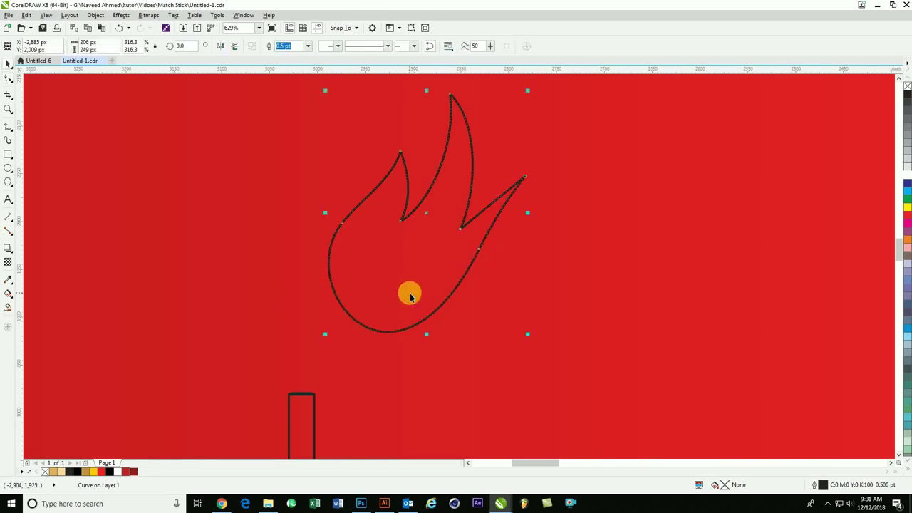
{"action": "key", "text": "space"}
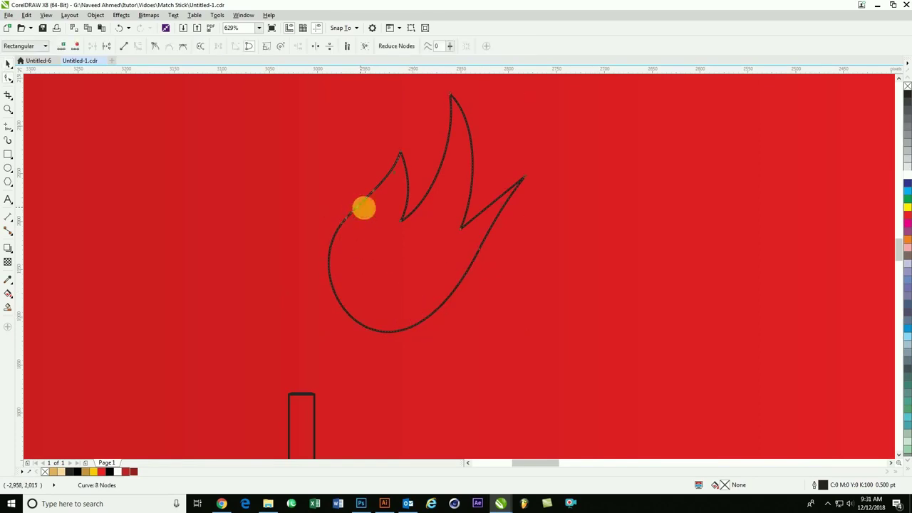
{"action": "key", "text": "space"}
{"action": "scroll", "coordinate": [428, 305], "scroll_direction": "down", "scroll_amount": 5}
{"action": "left_click_drag", "start_coordinate": [311, 187], "coordinate": [591, 389]}
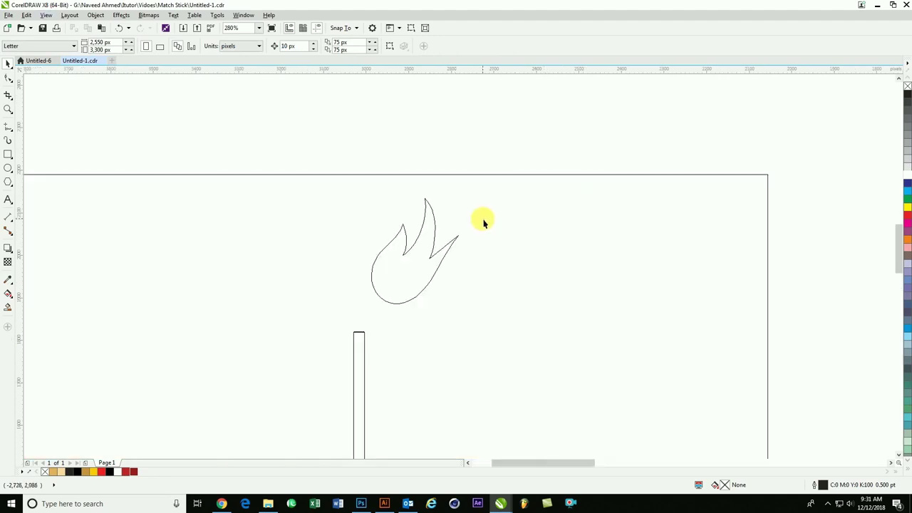
- Add two extra nodes along the flame's lower arc
{"action": "key", "text": "space"}
{"action": "left_click", "coordinate": [407, 235]}
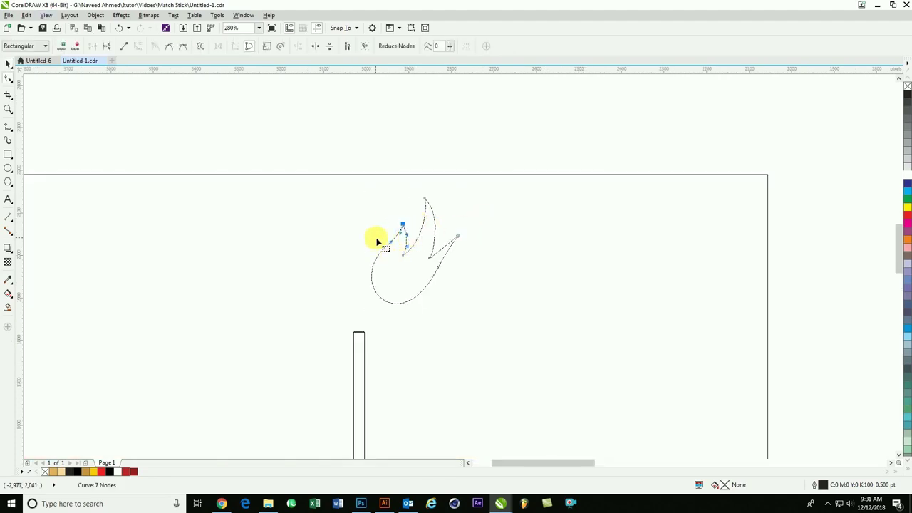
{"action": "left_click", "coordinate": [387, 257]}
{"action": "scroll", "coordinate": [428, 296], "scroll_direction": "up", "scroll_amount": 4}
{"action": "mouse_move", "coordinate": [307, 163]}
{"action": "left_mouse_down"}
{"action": "mouse_move", "coordinate": [339, 206]}
{"action": "mouse_move", "coordinate": [358, 183]}
{"action": "left_mouse_up"}
{"action": "left_click", "coordinate": [426, 288]}
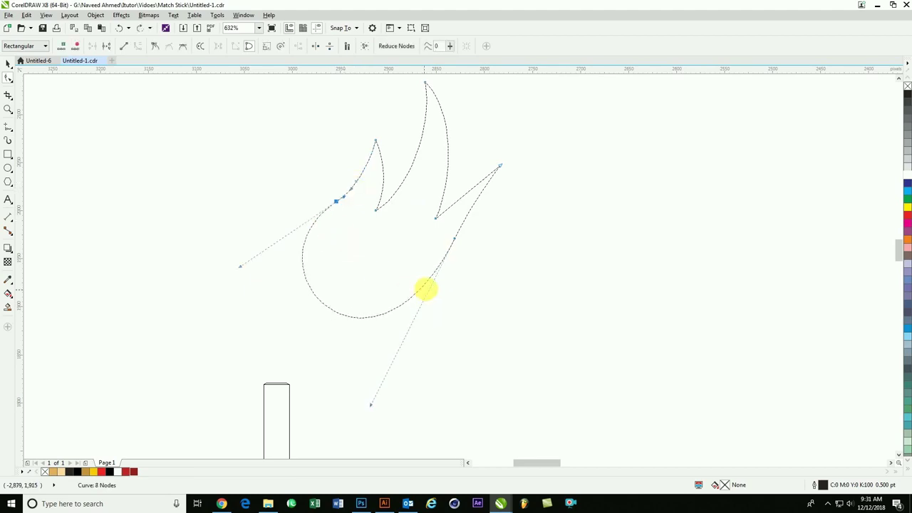
{"action": "double_click", "coordinate": [439, 265]}
{"action": "double_click", "coordinate": [342, 202]}
- Leave node editing and zoom in on the flame and match stick
{"action": "key", "text": "space"}
{"action": "left_click", "coordinate": [391, 271]}
{"action": "scroll", "coordinate": [391, 271], "scroll_direction": "down", "scroll_amount": 5}
{"action": "left_click_drag", "start_coordinate": [322, 216], "coordinate": [526, 336]}
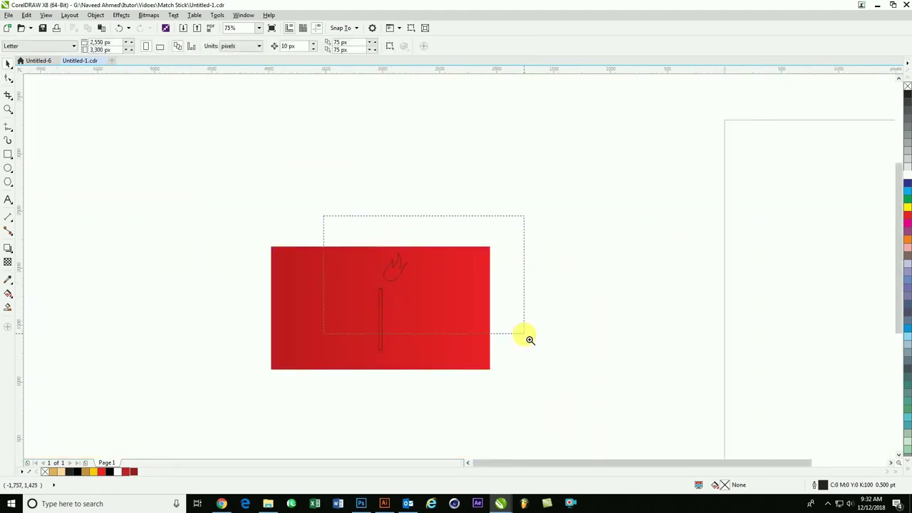
{"action": "left_click", "coordinate": [414, 240]}
{"action": "key", "text": "space"}
{"action": "left_click", "coordinate": [442, 155]}
{"action": "scroll", "coordinate": [589, 303], "scroll_direction": "down", "scroll_amount": 2}
{"action": "left_click_drag", "start_coordinate": [316, 118], "coordinate": [544, 275]}
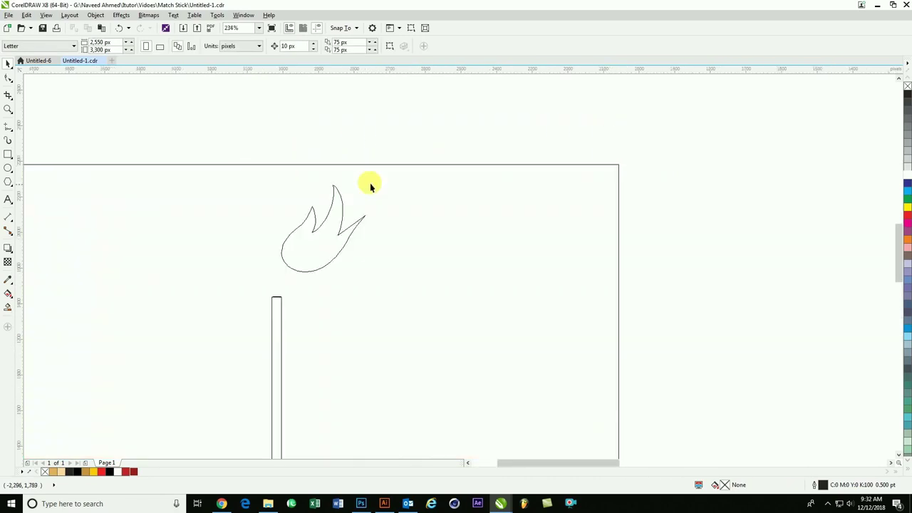
{"action": "left_click", "coordinate": [338, 193]}
{"action": "key", "text": "space"}
{"action": "scroll", "coordinate": [391, 144], "scroll_direction": "down", "scroll_amount": 2}
{"action": "left_click_drag", "start_coordinate": [285, 159], "coordinate": [468, 341]}
- Shorten the match stick by dragging its bottom edge upward
{"action": "left_click", "coordinate": [355, 245]}
{"action": "left_click", "coordinate": [355, 245], "text": "shift"}
{"action": "scroll", "coordinate": [361, 239], "scroll_direction": "down", "scroll_amount": 2}
{"action": "scroll", "coordinate": [409, 352], "scroll_direction": "up", "scroll_amount": 3}
{"action": "left_click", "coordinate": [435, 415]}
{"action": "left_click_drag", "start_coordinate": [436, 416], "coordinate": [451, 366]}
{"action": "scroll", "coordinate": [497, 363], "scroll_direction": "down", "scroll_amount": 2}
{"action": "scroll", "coordinate": [497, 363], "scroll_direction": "up", "scroll_amount": 2}
- Select the stick's tapered top cap together with the stick body
{"action": "left_click", "coordinate": [407, 200]}
{"action": "left_click", "coordinate": [416, 246], "text": "shift"}
{"action": "left_click", "coordinate": [416, 246]}
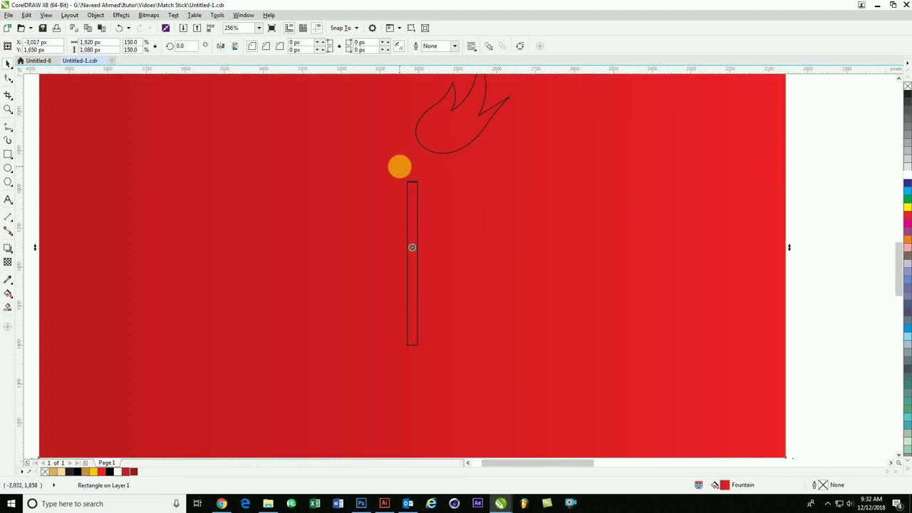
{"action": "scroll", "coordinate": [407, 185], "scroll_direction": "up", "scroll_amount": 5}
{"action": "key", "text": "Delete"}
{"action": "left_click", "coordinate": [497, 288]}
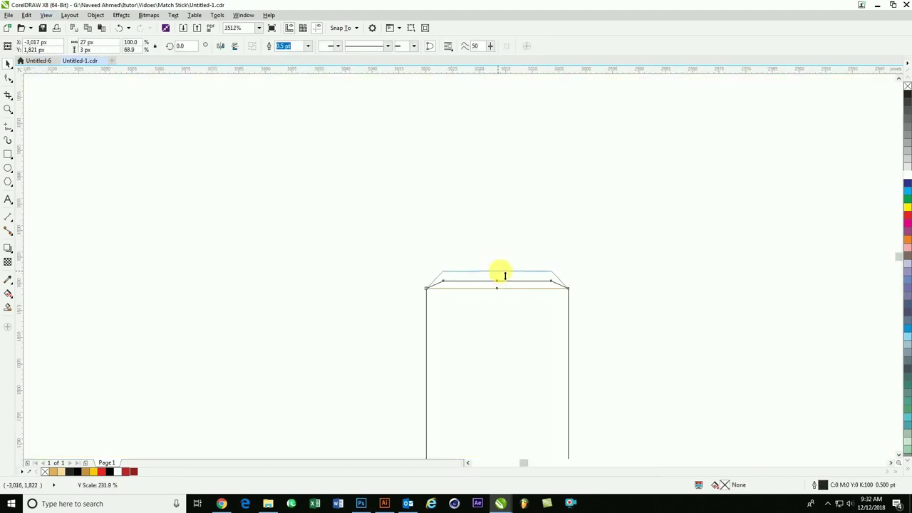
{"action": "key", "text": "shift+F9"}
{"action": "left_click", "coordinate": [428, 309], "text": "shift"}
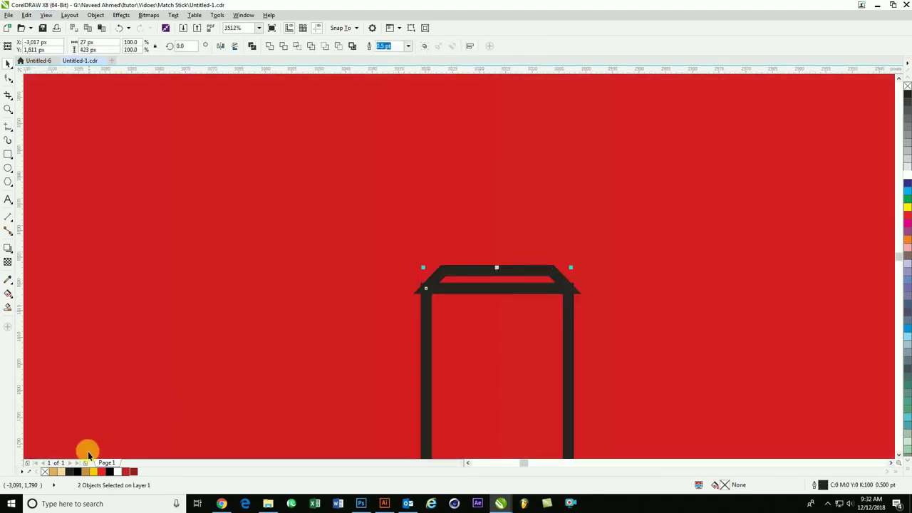
- Fill the stick and cap light brown #E1B15D with no outline
{"action": "left_click", "coordinate": [63, 473]}
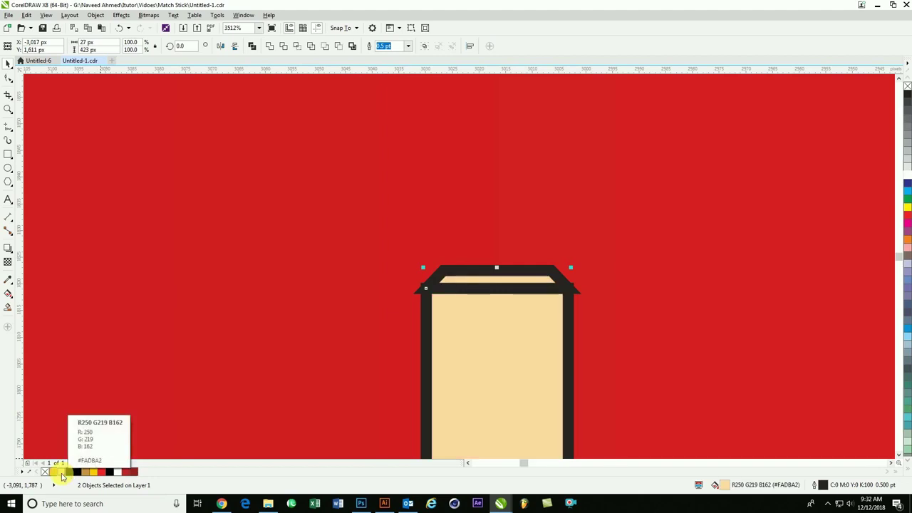
{"action": "left_click", "coordinate": [86, 472]}
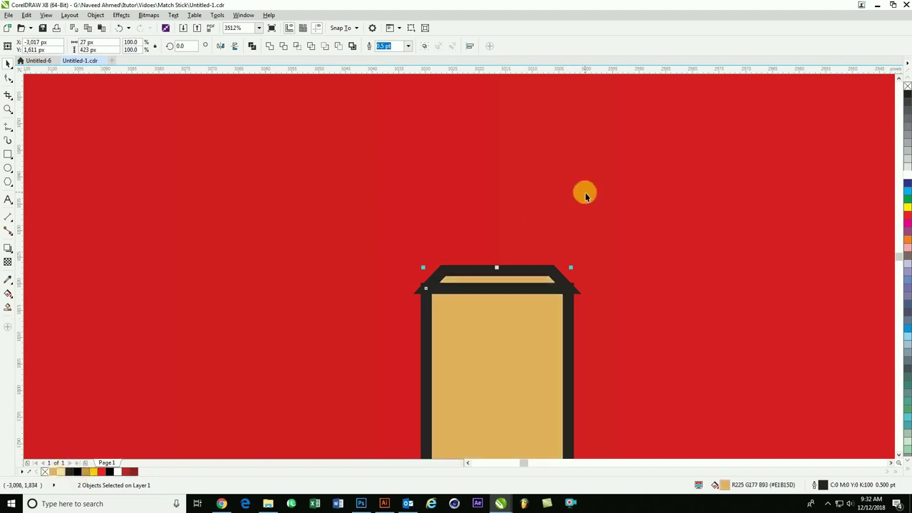
{"action": "right_click", "coordinate": [907, 87]}
{"action": "scroll", "coordinate": [286, 246], "scroll_direction": "down", "scroll_amount": 5}
{"action": "scroll", "coordinate": [285, 247], "scroll_direction": "down", "scroll_amount": 3}
{"action": "key", "text": "Escape"}
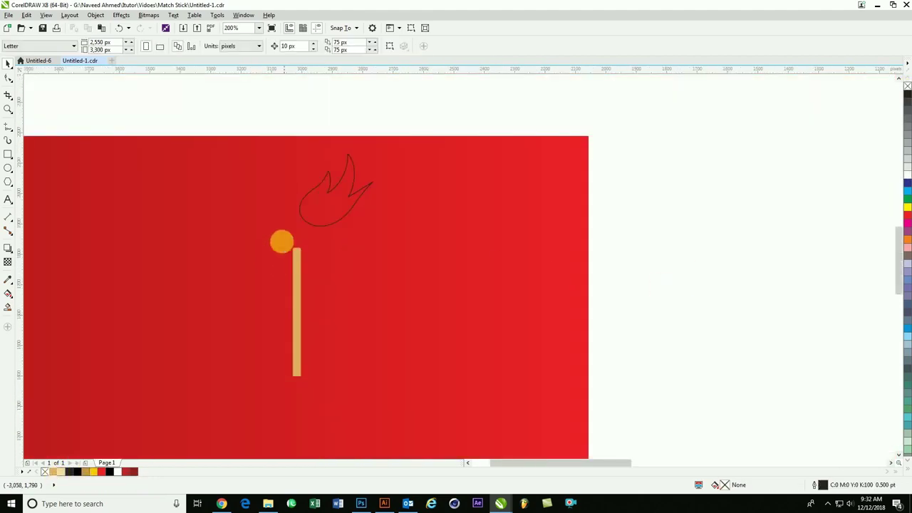
{"action": "scroll", "coordinate": [292, 253], "scroll_direction": "up", "scroll_amount": 7}
{"action": "scroll", "coordinate": [255, 190], "scroll_direction": "up", "scroll_amount": 3}
{"action": "key", "text": "alt+c"}
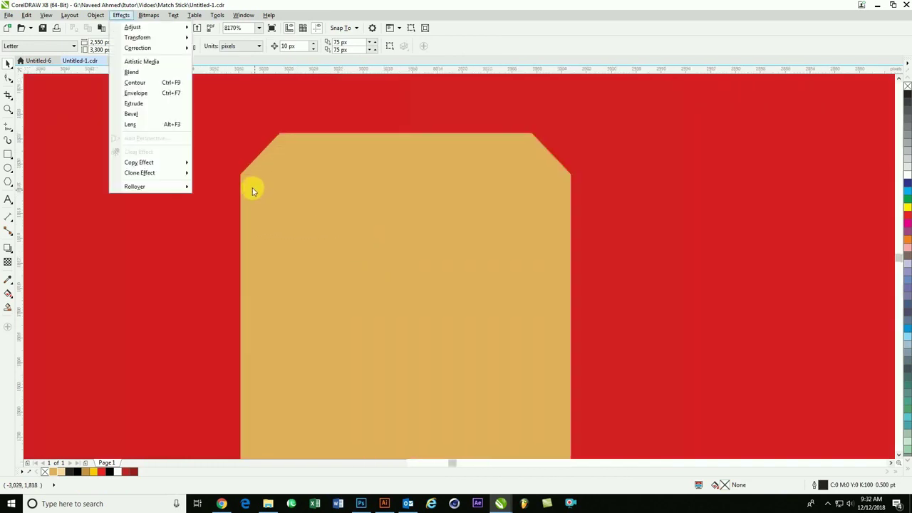
- Draw a closed polyline over the stick's top with a wavy bottom edge
{"action": "key", "text": "l"}
{"action": "left_click", "coordinate": [251, 186]}
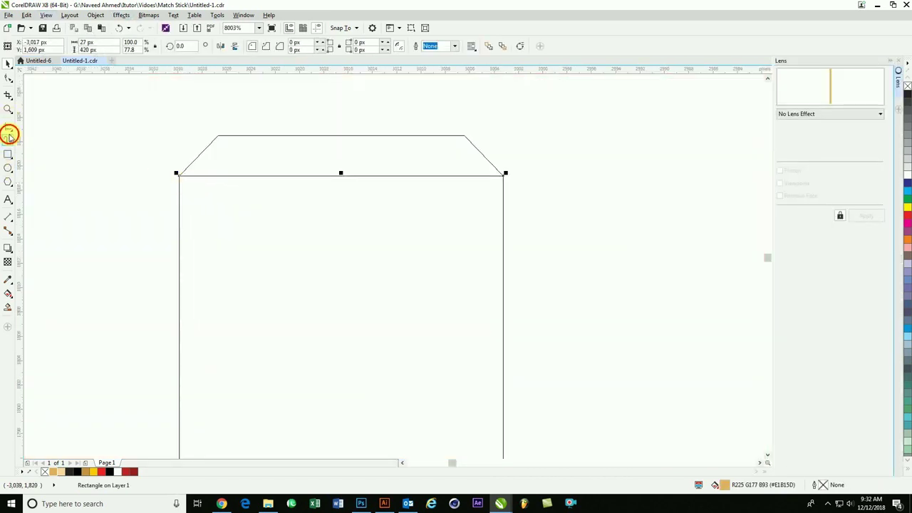
{"action": "left_click", "coordinate": [8, 126]}
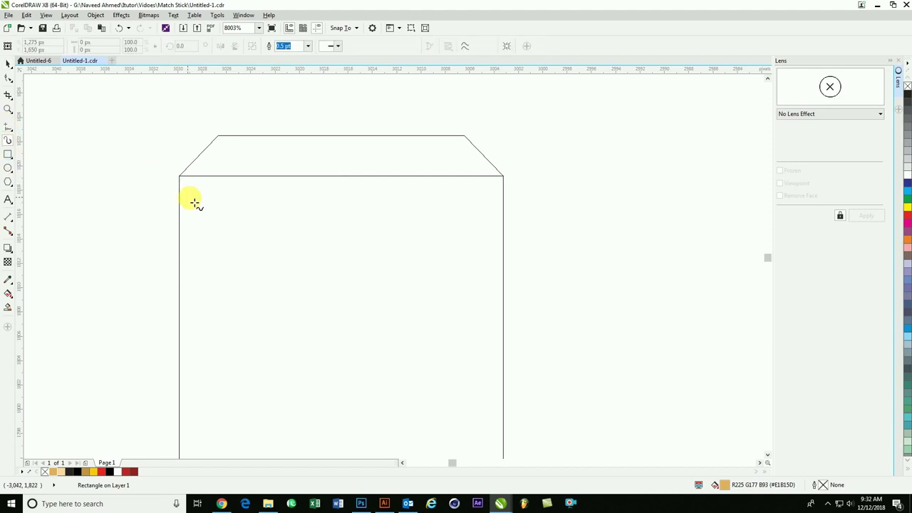
{"action": "left_click", "coordinate": [180, 176]}
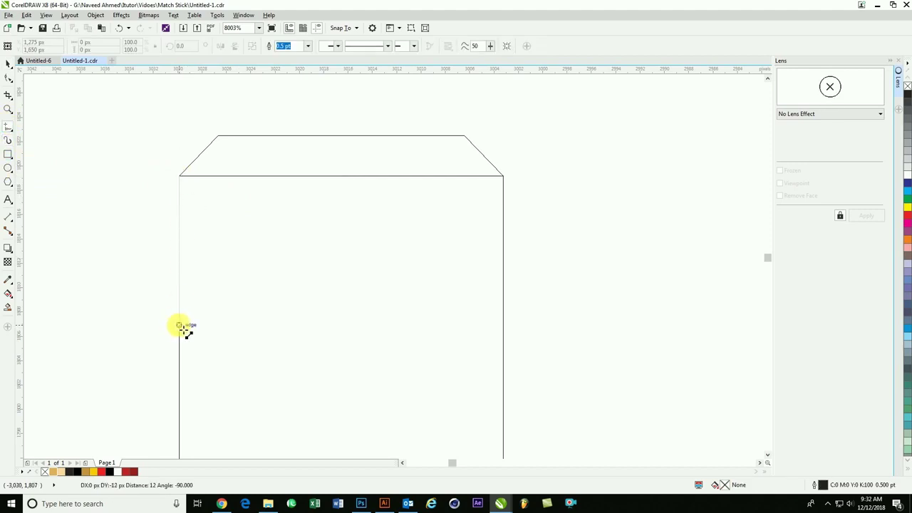
{"action": "left_click", "coordinate": [179, 327]}
{"action": "left_click_drag", "start_coordinate": [179, 327], "coordinate": [440, 338]}
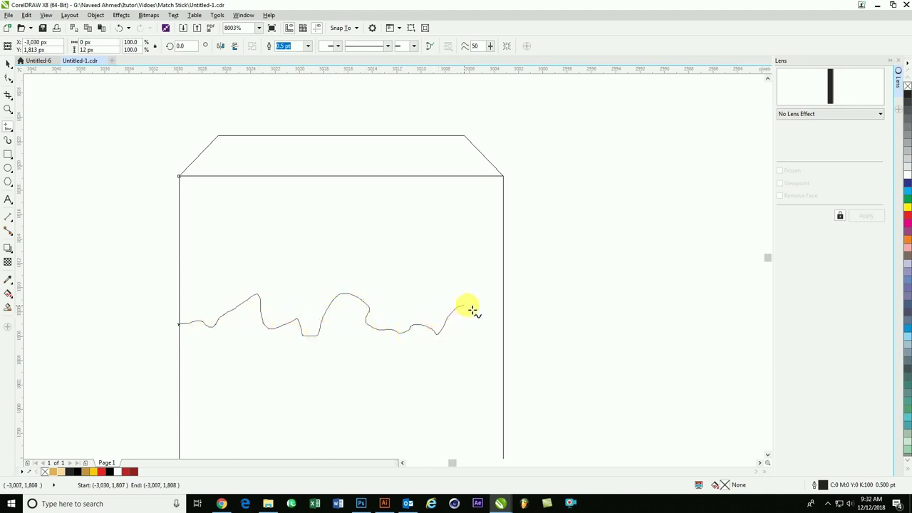
{"action": "left_click_drag", "start_coordinate": [439, 338], "coordinate": [503, 302]}
{"action": "left_click", "coordinate": [504, 176]}
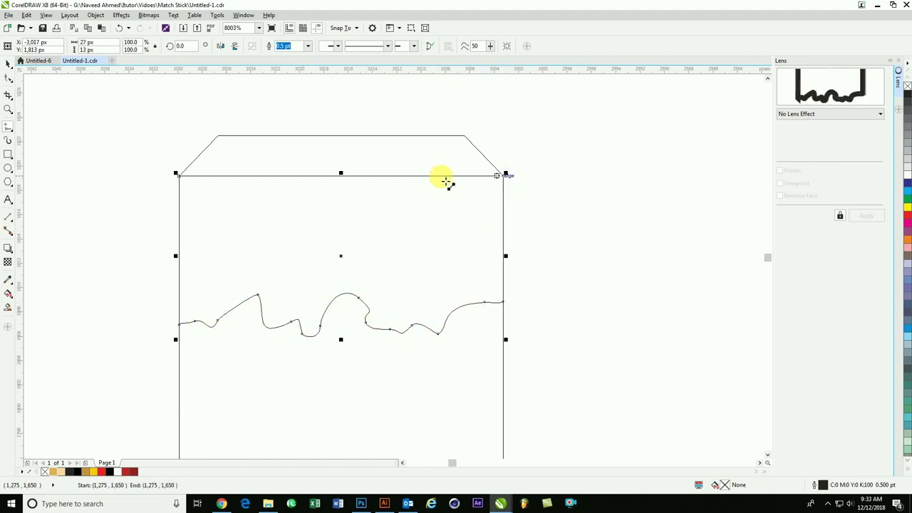
{"action": "left_click", "coordinate": [178, 175]}
- Fill the wavy band darker brown #C89440 with no outline
{"action": "key", "text": "shift+F9"}
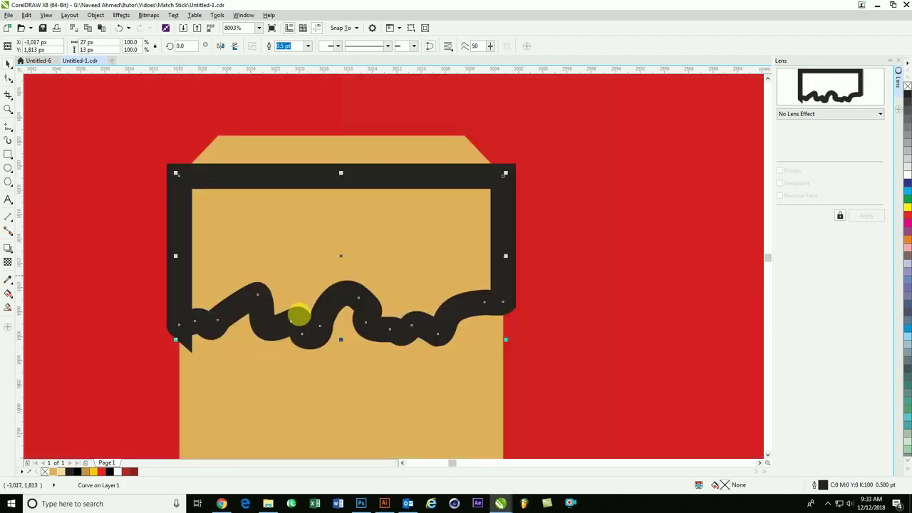
{"action": "left_click", "coordinate": [84, 475]}
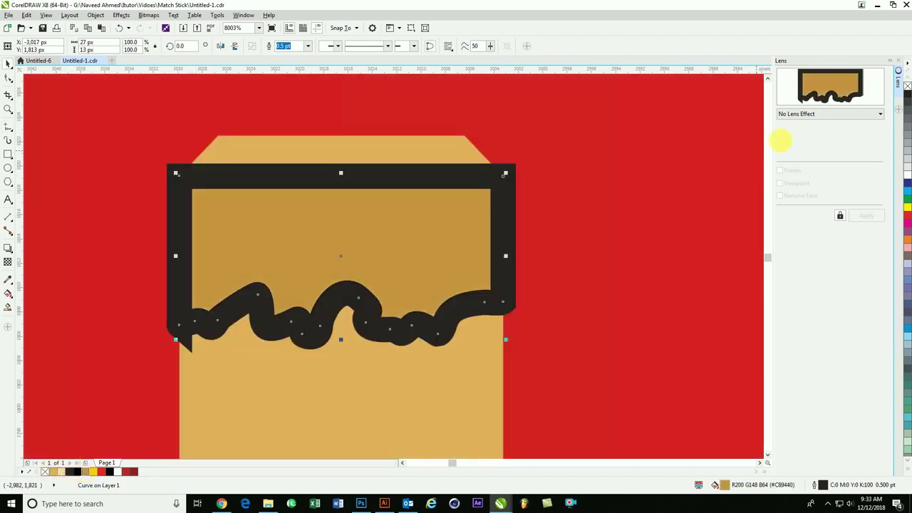
{"action": "right_click", "coordinate": [907, 85]}
{"action": "scroll", "coordinate": [466, 265], "scroll_direction": "down", "scroll_amount": 10}
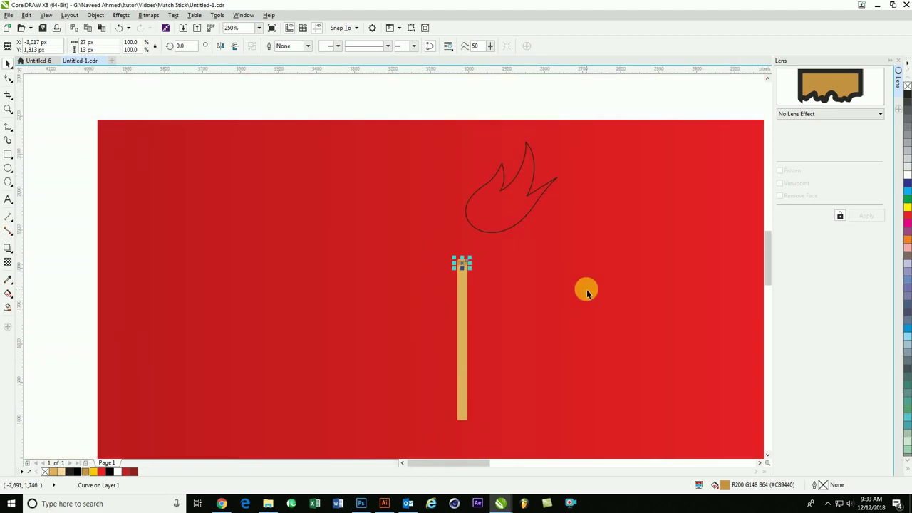
{"action": "scroll", "coordinate": [587, 289], "scroll_direction": "down", "scroll_amount": 2}
{"action": "left_click", "coordinate": [492, 229]}
- Move the flame down toward the match stick
{"action": "scroll", "coordinate": [617, 360], "scroll_direction": "up", "scroll_amount": 2}
{"action": "mouse_move", "coordinate": [485, 410]}
{"action": "left_mouse_down"}
{"action": "mouse_move", "coordinate": [323, 222]}
{"action": "mouse_move", "coordinate": [357, 283]}
{"action": "left_mouse_up"}
{"action": "left_click_drag", "start_coordinate": [391, 204], "coordinate": [387, 235]}
{"action": "left_click", "coordinate": [291, 198]}
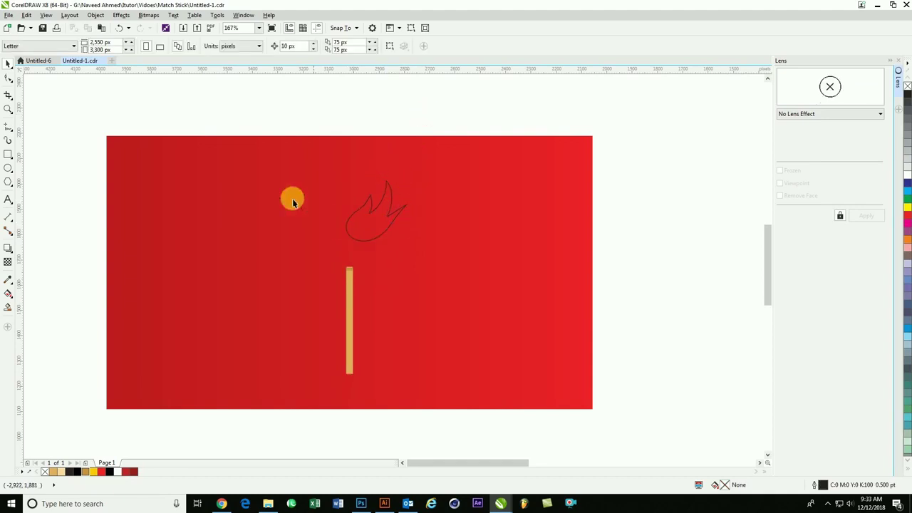
- Set the flame's fountain fill start stop to a bright orange-yellow
{"action": "scroll", "coordinate": [485, 304], "scroll_direction": "up", "scroll_amount": 2}
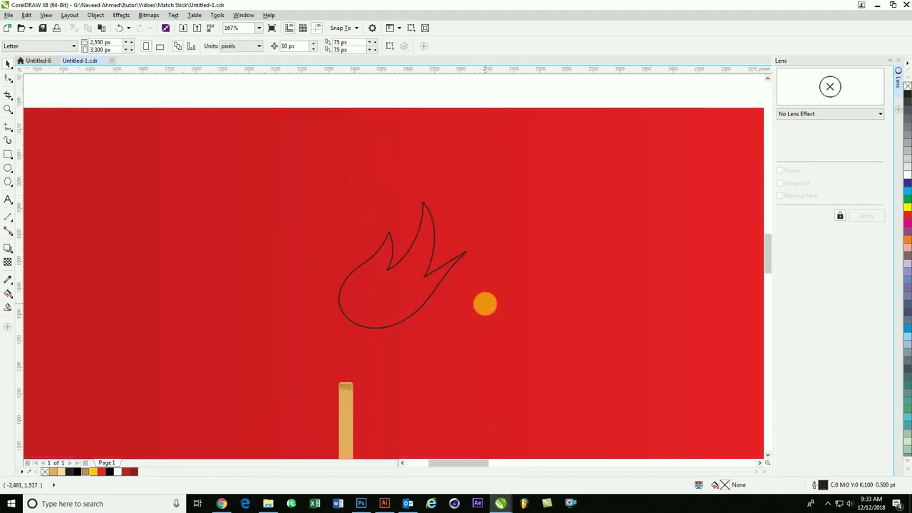
{"action": "left_click", "coordinate": [417, 233]}
{"action": "key", "text": "F11"}
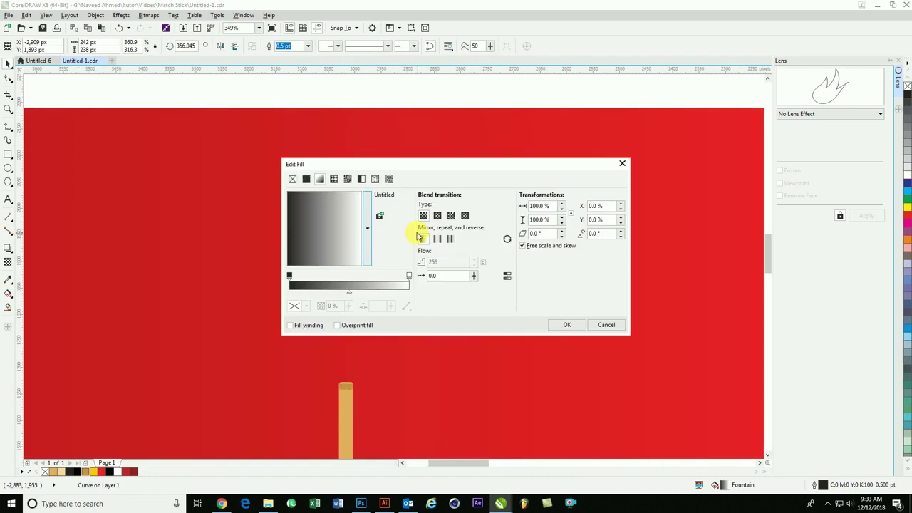
{"action": "left_click", "coordinate": [409, 276]}
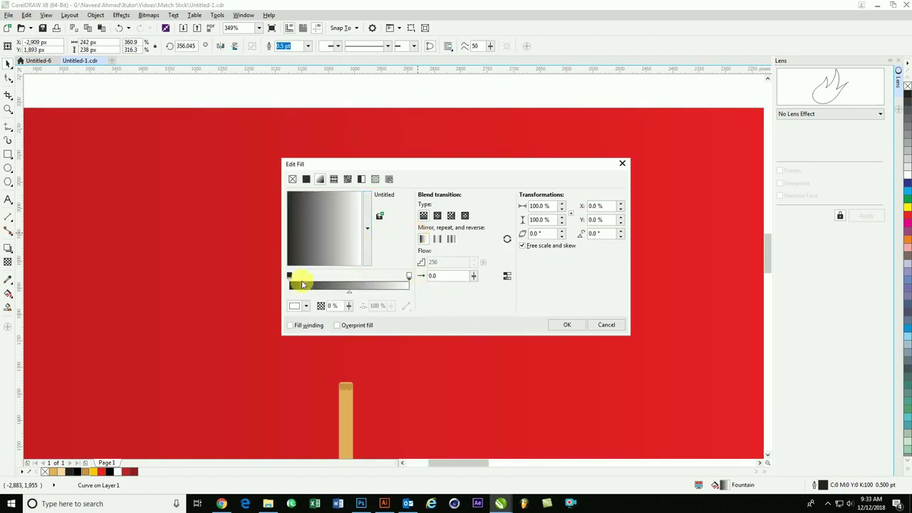
{"action": "left_click", "coordinate": [290, 275]}
{"action": "left_click", "coordinate": [294, 306]}
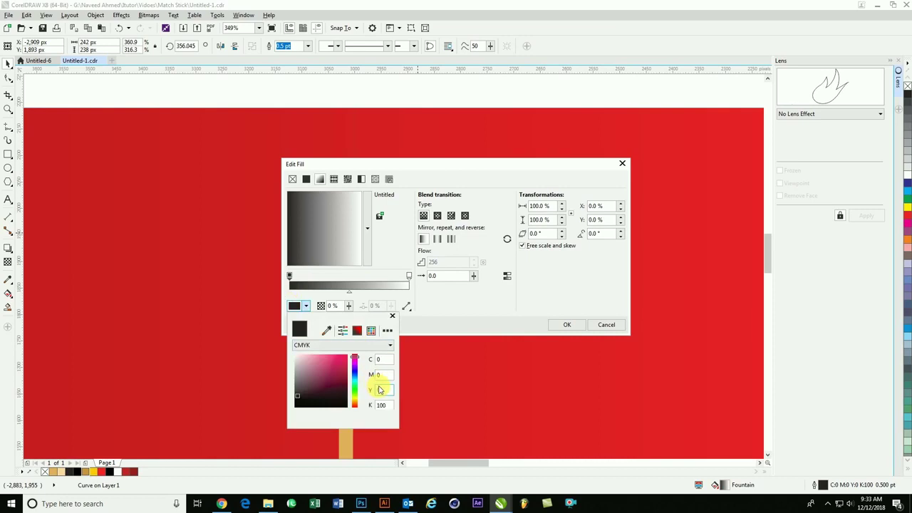
{"action": "left_click", "coordinate": [354, 399]}
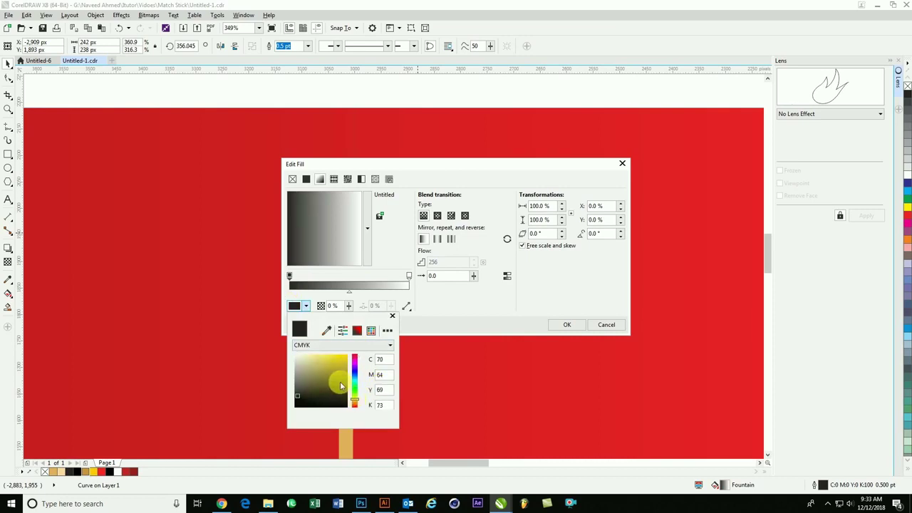
{"action": "left_click", "coordinate": [347, 355]}
{"action": "left_click", "coordinate": [355, 401]}
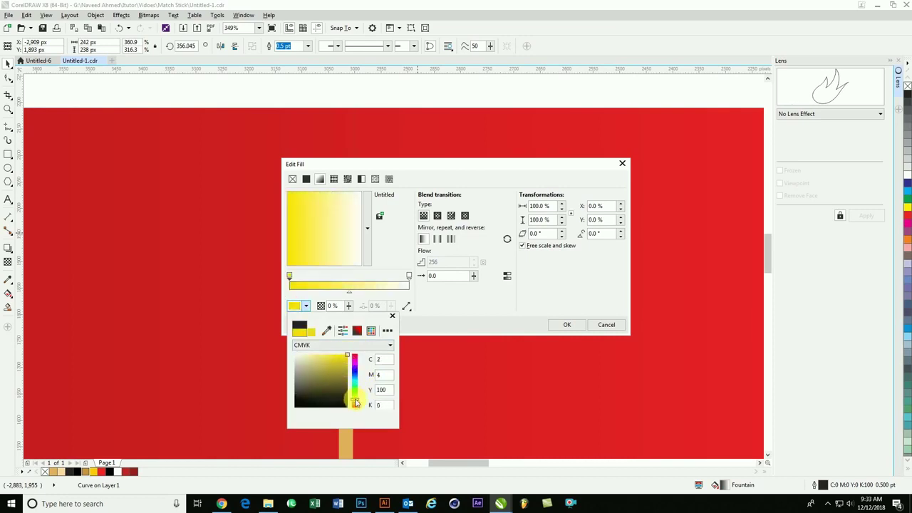
{"action": "left_click_drag", "start_coordinate": [356, 404], "coordinate": [355, 400]}
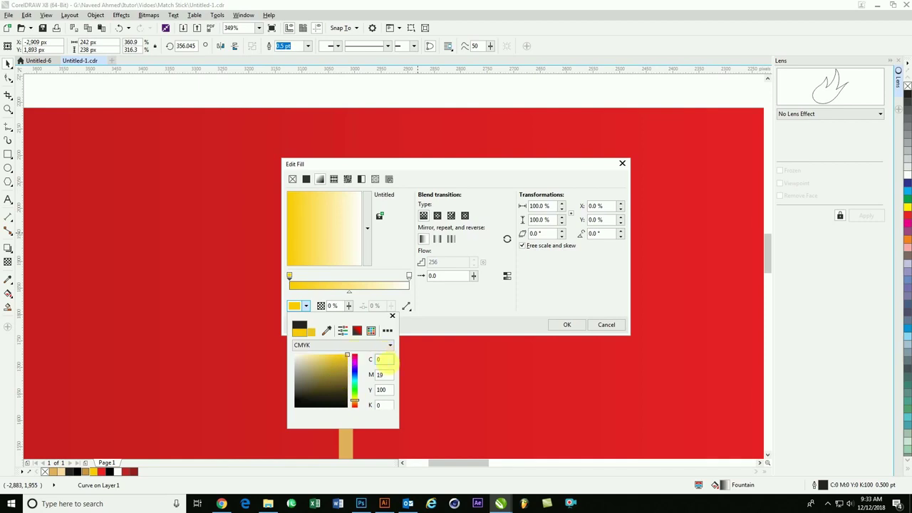
{"action": "left_click", "coordinate": [390, 298]}
- Make the end stop full yellow, apply a radial blend, and remove the outline
{"action": "left_click", "coordinate": [293, 305]}
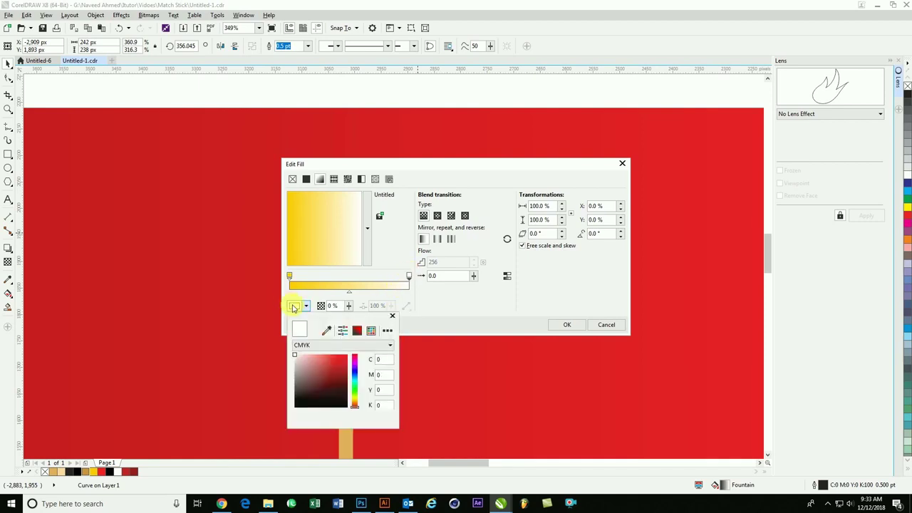
{"action": "left_click", "coordinate": [352, 380]}
{"action": "type", "text": "00"}
{"action": "key", "text": "Tab"}
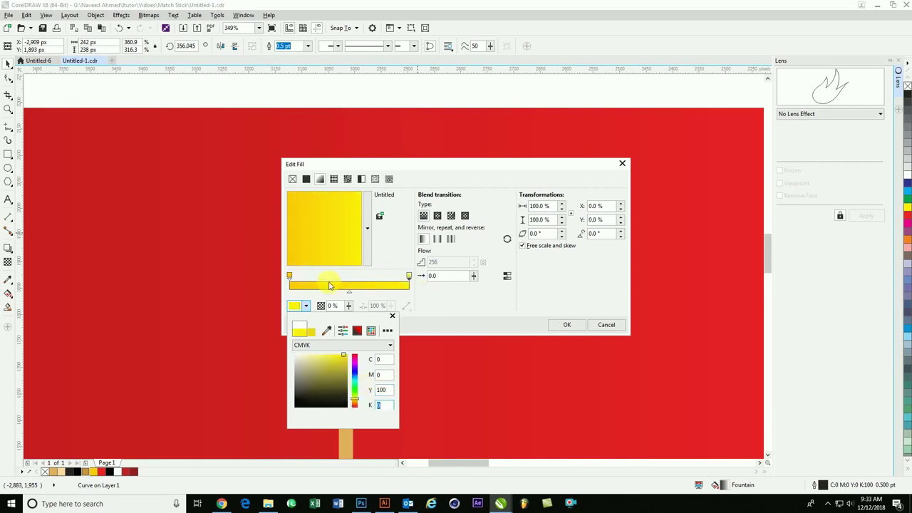
{"action": "left_click", "coordinate": [438, 215]}
{"action": "left_click", "coordinate": [443, 215]}
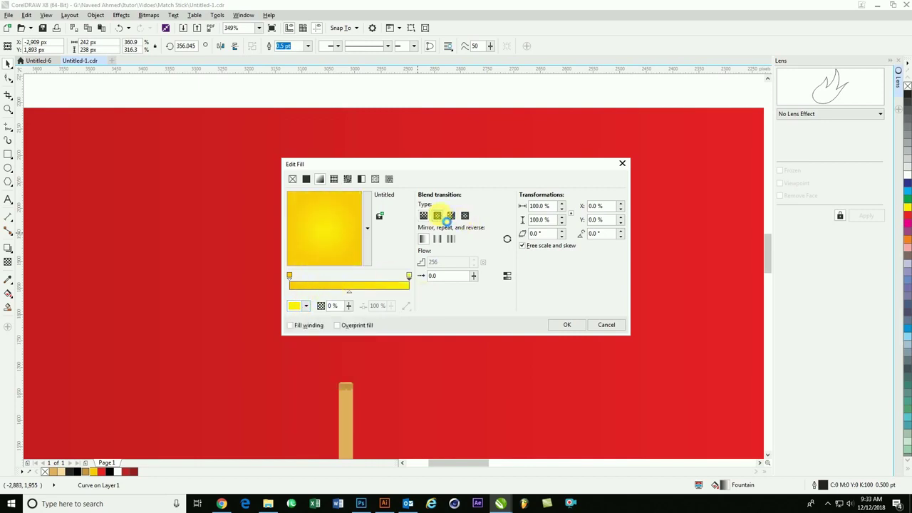
{"action": "left_click", "coordinate": [567, 324]}
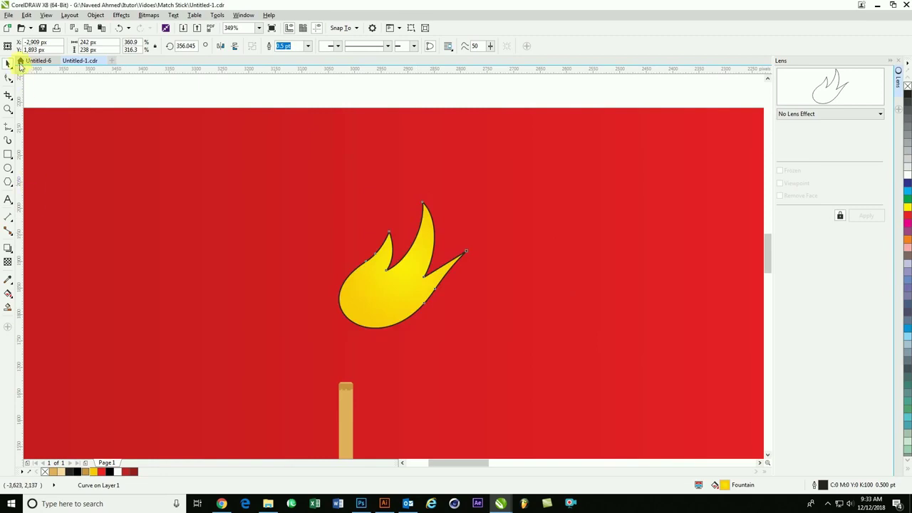
{"action": "right_click", "coordinate": [907, 88]}
{"action": "left_click", "coordinate": [485, 80]}
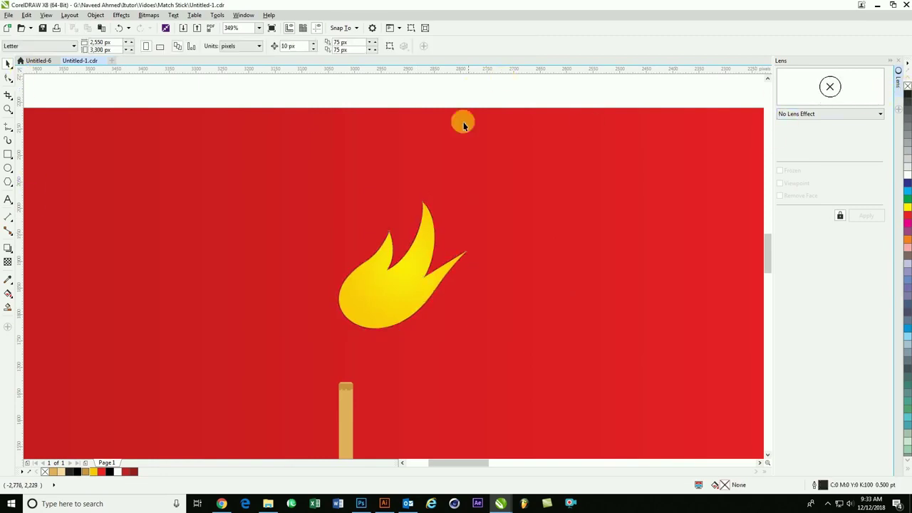
- Nudge the flame right and scale a smaller copy inside it
{"action": "left_click_drag", "start_coordinate": [410, 268], "coordinate": [448, 266]}
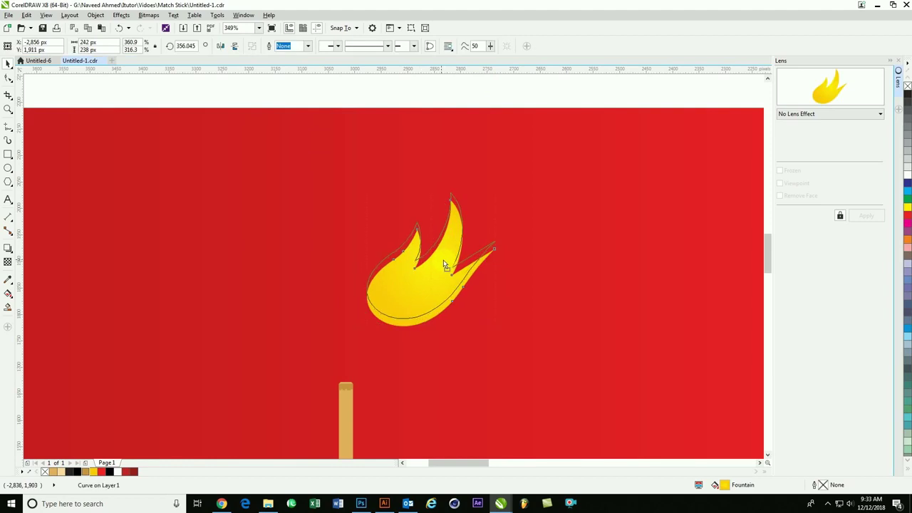
{"action": "scroll", "coordinate": [446, 262], "scroll_direction": "down", "scroll_amount": 3}
{"action": "left_click", "coordinate": [413, 224]}
{"action": "scroll", "coordinate": [476, 312], "scroll_direction": "up", "scroll_amount": 2}
{"action": "left_click", "coordinate": [476, 312]}
{"action": "left_click", "coordinate": [360, 161]}
{"action": "scroll", "coordinate": [360, 160], "scroll_direction": "up", "scroll_amount": 2}
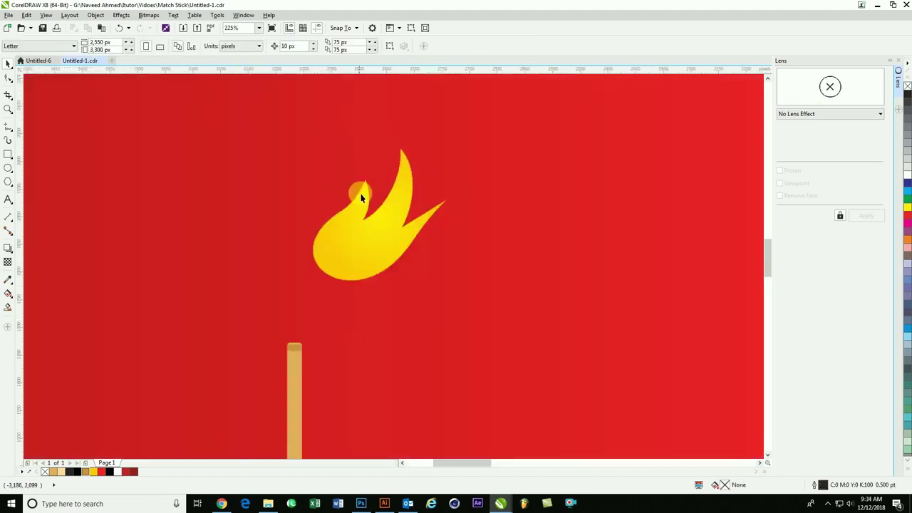
{"action": "left_click_drag", "start_coordinate": [447, 146], "coordinate": [446, 172]}
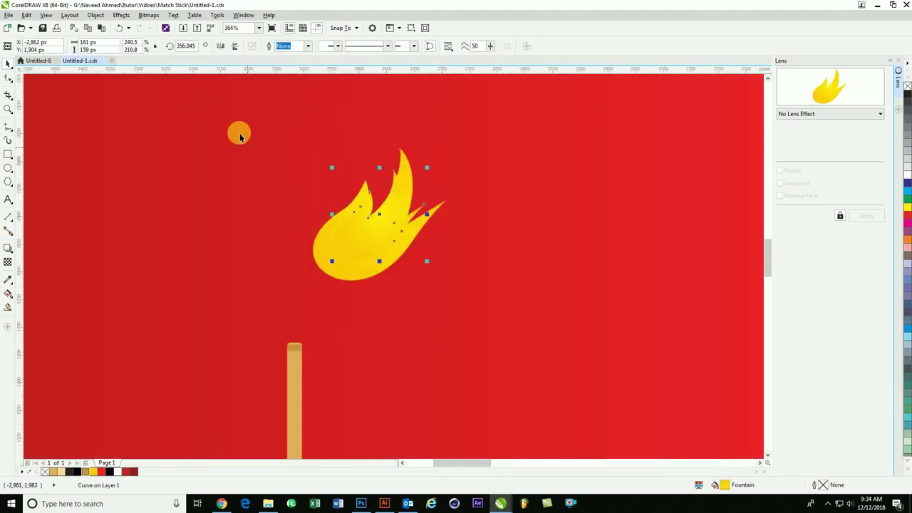
- Pull the inner flame's top node up and to the right
{"action": "scroll", "coordinate": [444, 271], "scroll_direction": "up", "scroll_amount": 2}
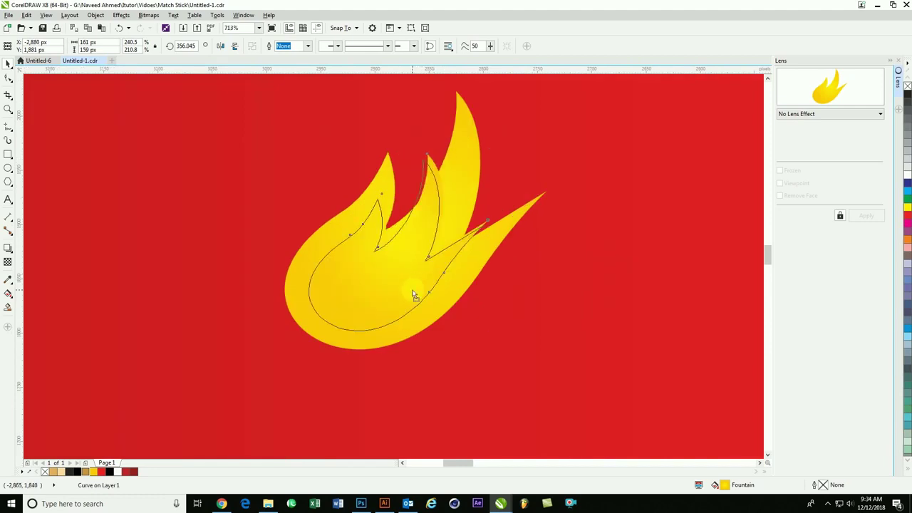
{"action": "key", "text": "F10"}
{"action": "left_click_drag", "start_coordinate": [425, 162], "coordinate": [448, 173]}
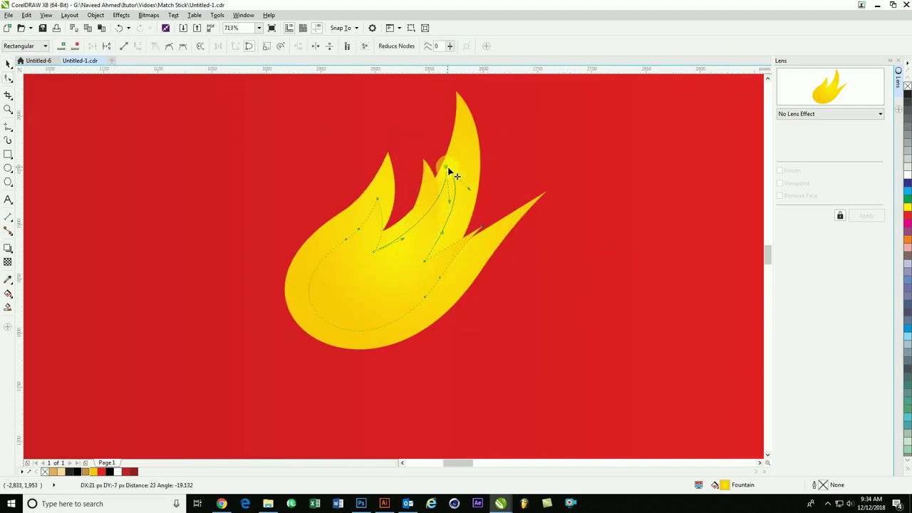
{"action": "key", "text": "space"}
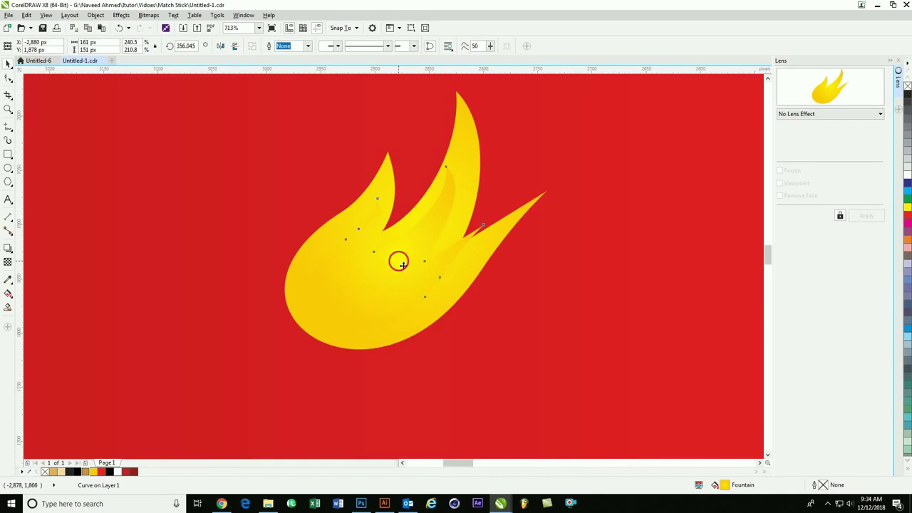
{"action": "left_click", "coordinate": [397, 261]}
- Make the inner flame's start stop red (M100 Y100) with the yellow centre shifted up-right
{"action": "key", "text": "F11"}
{"action": "left_click", "coordinate": [296, 306]}
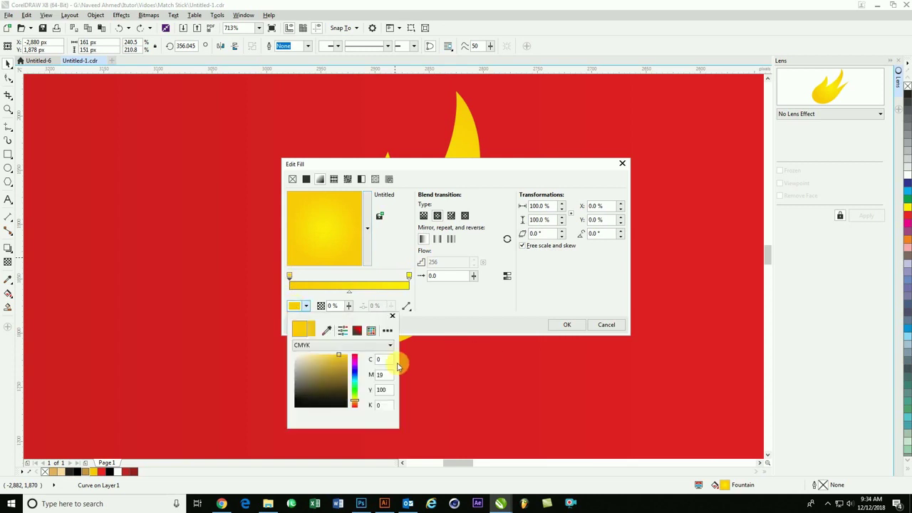
{"action": "type", "text": "00"}
{"action": "key", "text": "Tab"}
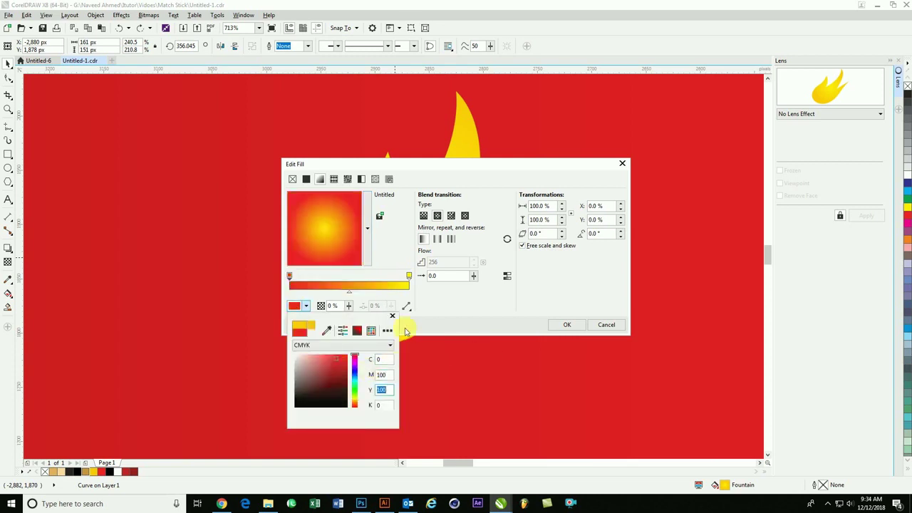
{"action": "left_click", "coordinate": [410, 278]}
{"action": "mouse_move", "coordinate": [354, 246]}
{"action": "left_mouse_down"}
{"action": "mouse_move", "coordinate": [342, 220]}
{"action": "mouse_move", "coordinate": [335, 225]}
{"action": "left_mouse_up"}
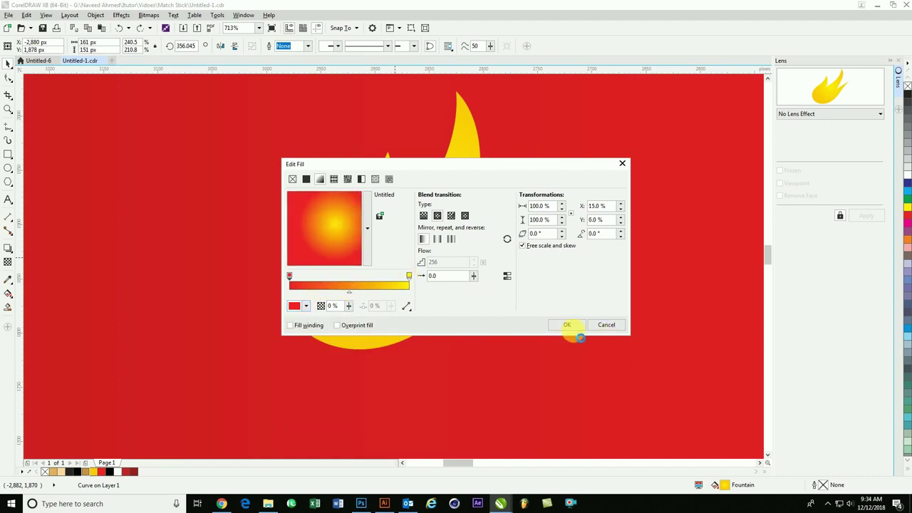
{"action": "left_click", "coordinate": [573, 330]}
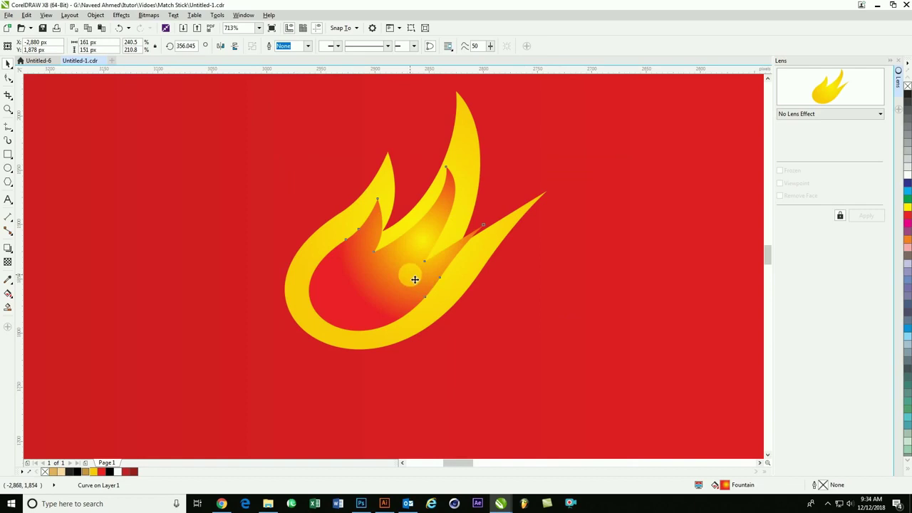
- Adjust the red-yellow blend and reposition the gradient's yellow centre
{"action": "key", "text": "F11"}
{"action": "double_click", "coordinate": [330, 285]}
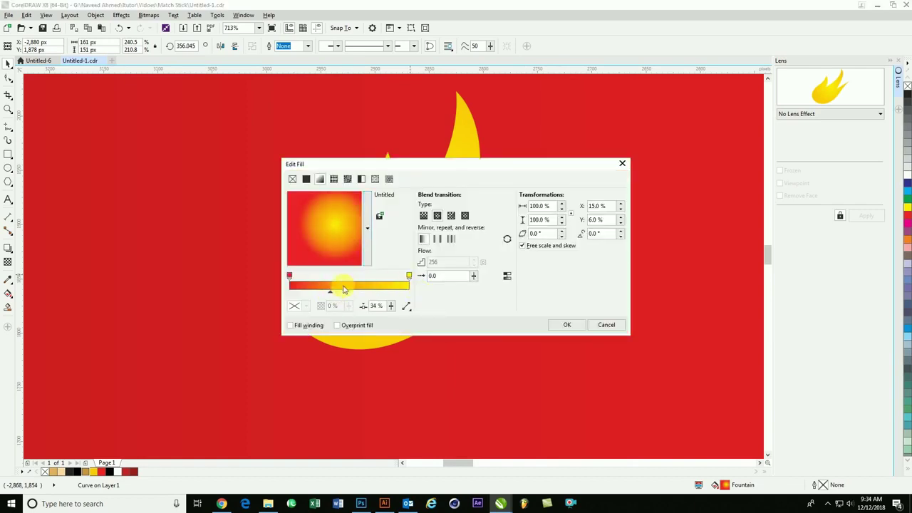
{"action": "mouse_move", "coordinate": [341, 251]}
{"action": "left_mouse_down"}
{"action": "mouse_move", "coordinate": [347, 238]}
{"action": "mouse_move", "coordinate": [337, 228]}
{"action": "left_mouse_up"}
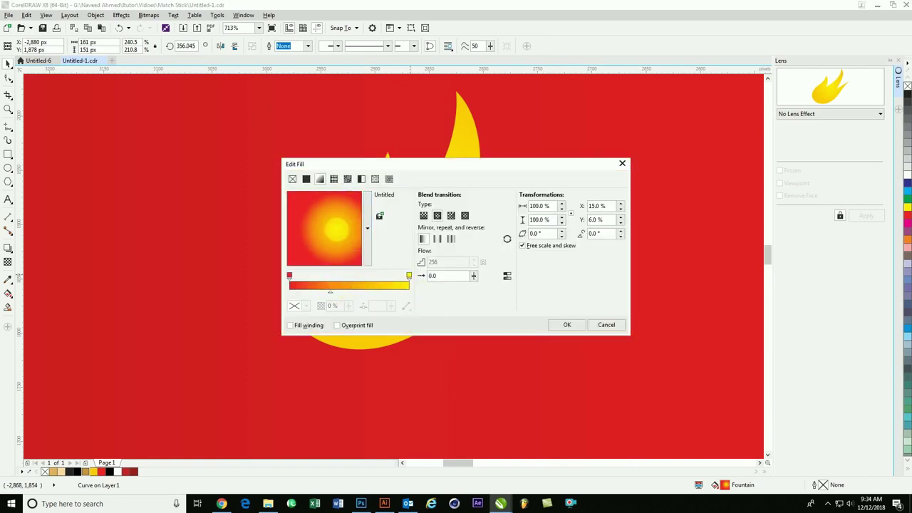
{"action": "left_click", "coordinate": [558, 325]}
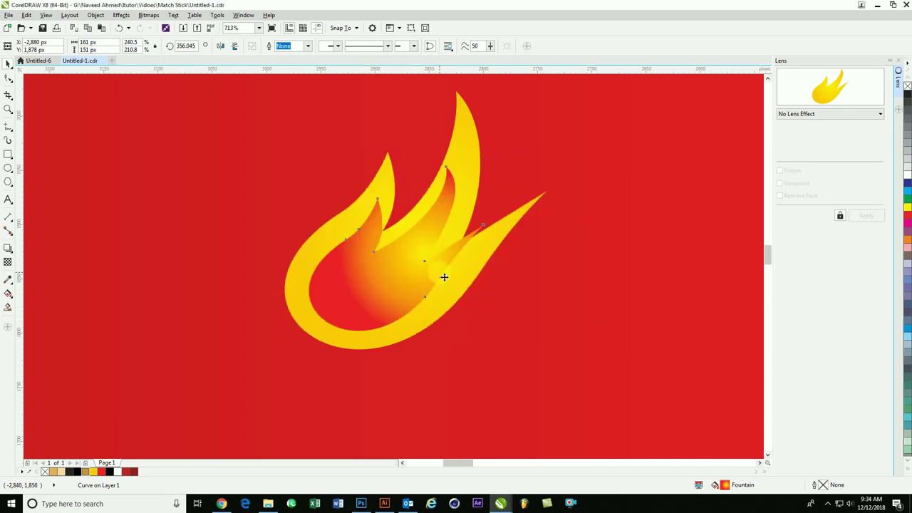
{"action": "key", "text": "F11"}
{"action": "mouse_move", "coordinate": [357, 224]}
{"action": "left_mouse_down"}
{"action": "mouse_move", "coordinate": [336, 221]}
{"action": "mouse_move", "coordinate": [341, 235]}
{"action": "left_mouse_up"}
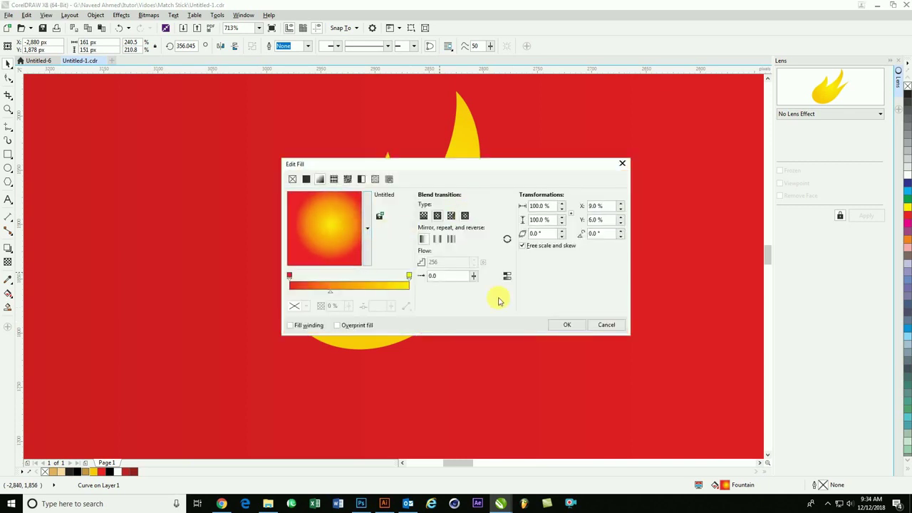
{"action": "left_click", "coordinate": [567, 325]}
- Set the red-to-yellow blend midpoint to 38%
{"action": "key", "text": "F11"}
{"action": "double_click", "coordinate": [316, 292]}
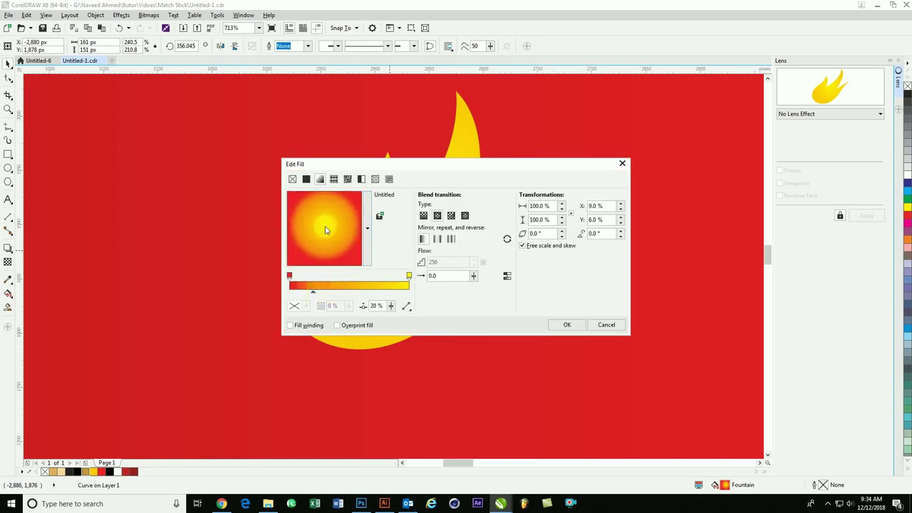
{"action": "left_click_drag", "start_coordinate": [314, 292], "coordinate": [337, 295]}
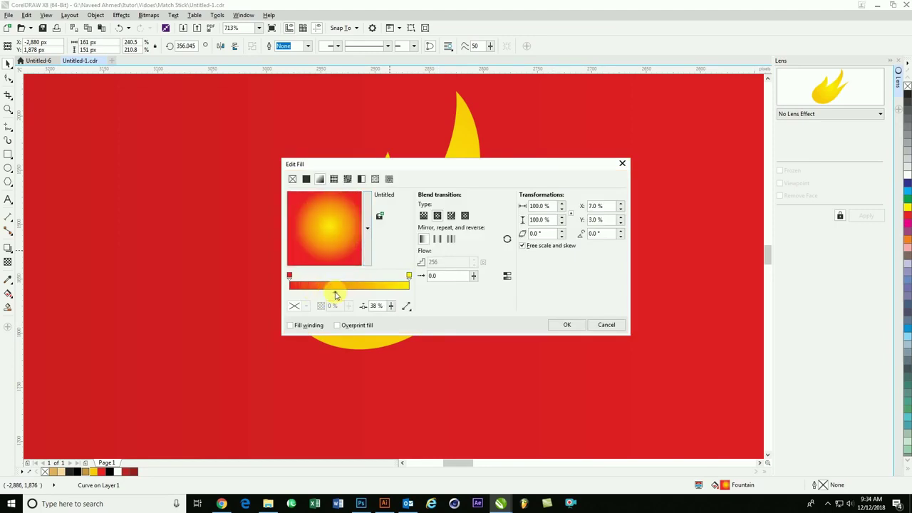
{"action": "left_click", "coordinate": [566, 325]}
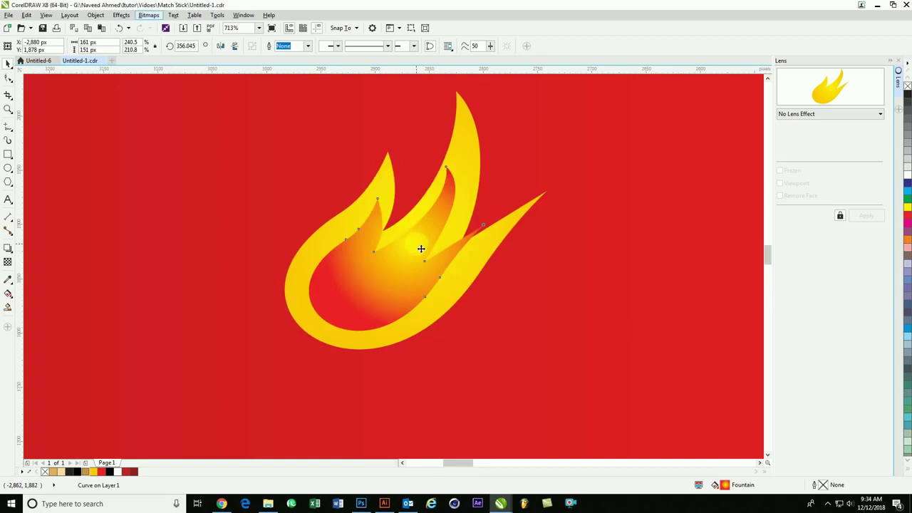
{"action": "left_click", "coordinate": [149, 15]}
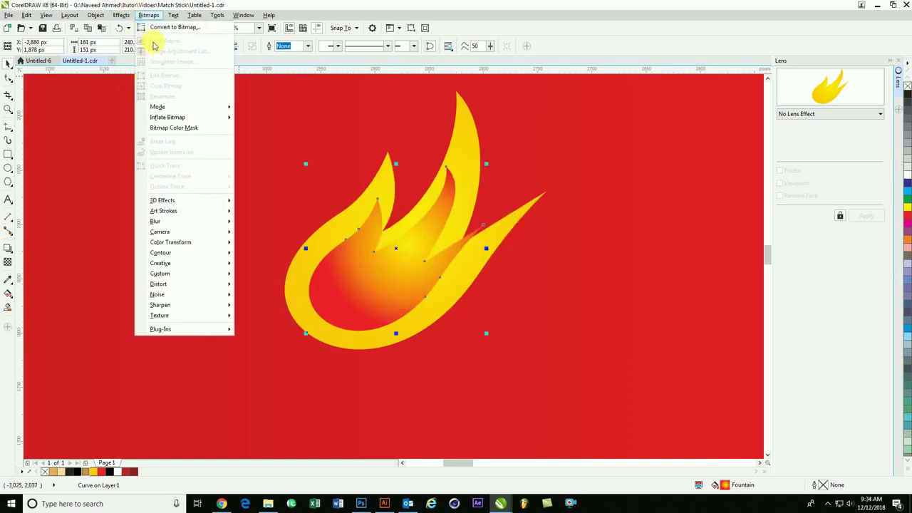
- Convert the inner flame to a 200 dpi bitmap
{"action": "left_click", "coordinate": [162, 27]}
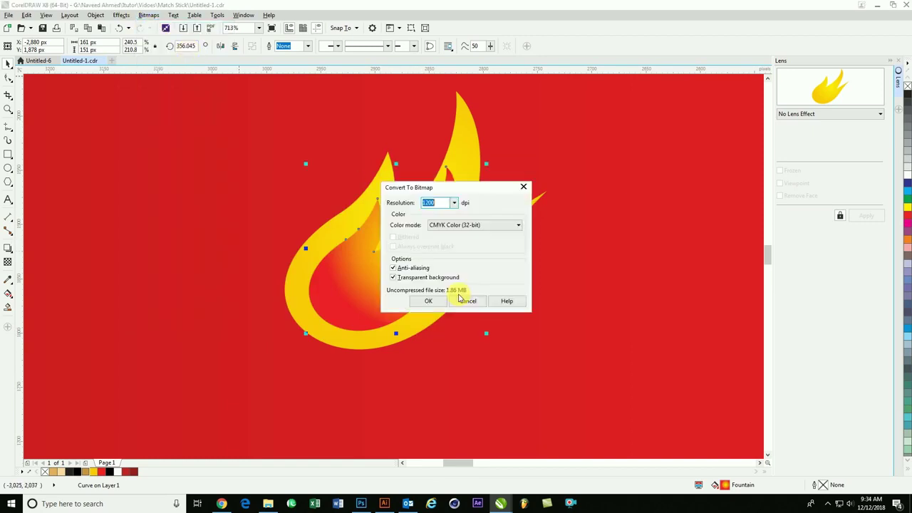
{"action": "left_click", "coordinate": [453, 204]}
{"action": "left_click", "coordinate": [437, 240]}
{"action": "left_click", "coordinate": [429, 301]}
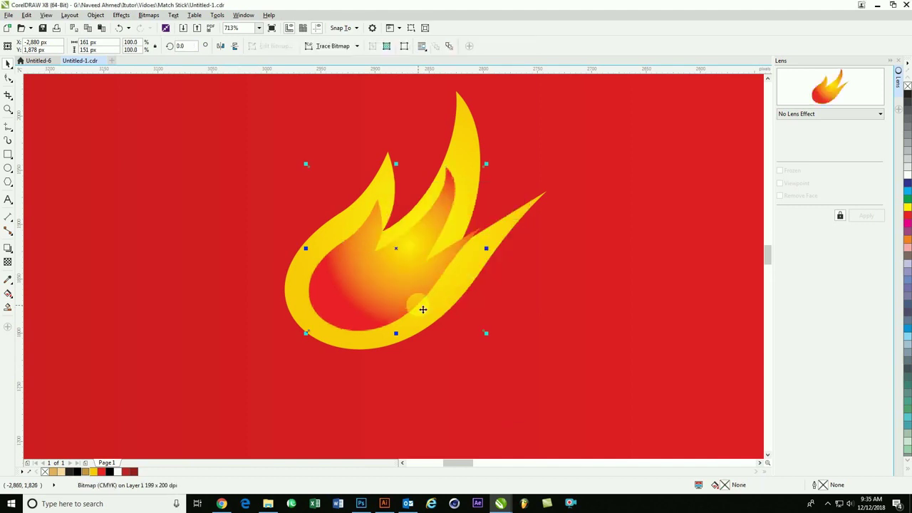
- Apply a Gaussian Blur with a 3.3-pixel radius to the flame bitmap
{"action": "left_click", "coordinate": [148, 15]}
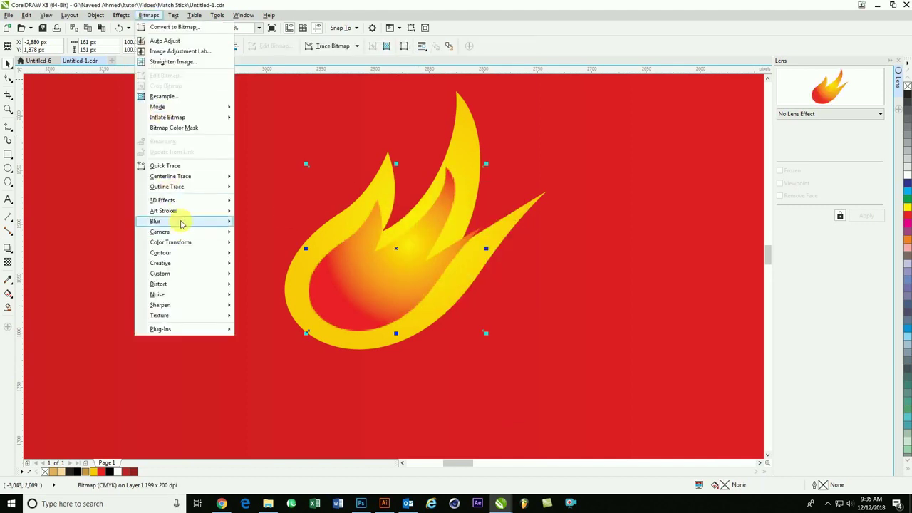
{"action": "mouse_move", "coordinate": [156, 221]}
{"action": "left_click", "coordinate": [264, 233]}
{"action": "mouse_move", "coordinate": [437, 213]}
{"action": "left_mouse_down"}
{"action": "mouse_move", "coordinate": [554, 221]}
{"action": "mouse_move", "coordinate": [643, 207]}
{"action": "left_mouse_up"}
{"action": "mouse_move", "coordinate": [575, 234]}
{"action": "left_mouse_down"}
{"action": "mouse_move", "coordinate": [599, 229]}
{"action": "mouse_move", "coordinate": [577, 236]}
{"action": "mouse_move", "coordinate": [591, 238]}
{"action": "left_mouse_up"}
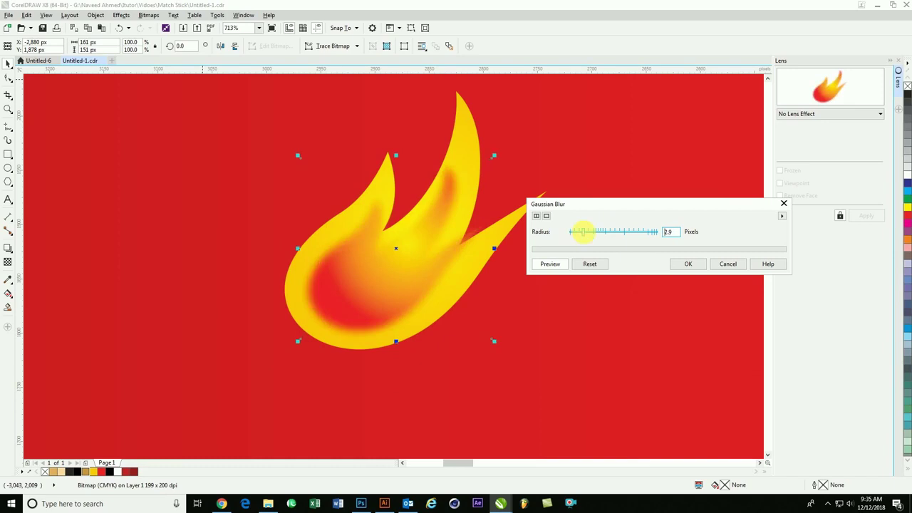
{"action": "left_click", "coordinate": [678, 263]}
{"action": "scroll", "coordinate": [442, 213], "scroll_direction": "down", "scroll_amount": 3}
{"action": "left_click", "coordinate": [611, 228]}
{"action": "scroll", "coordinate": [514, 268], "scroll_direction": "up", "scroll_amount": 3}
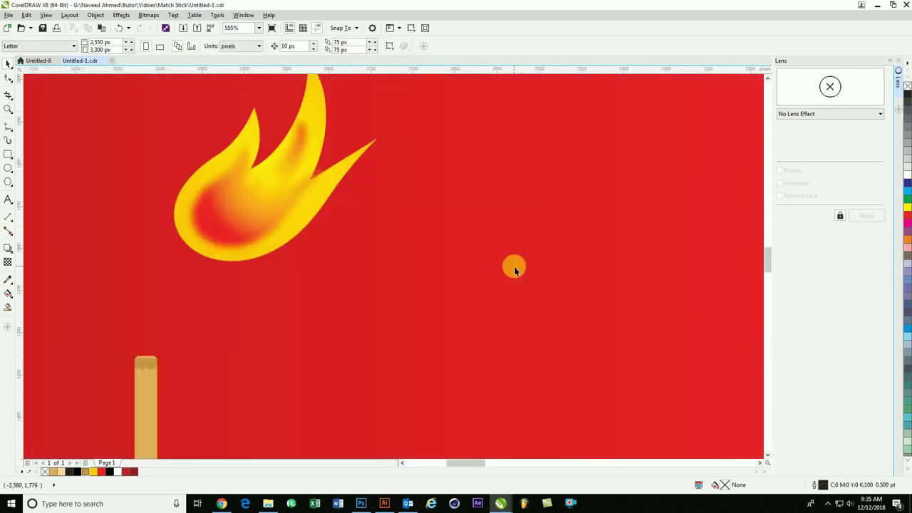
- Zoom in, then draw a freehand line from the matchstick top into the flame and bend it gently
{"action": "left_click", "coordinate": [238, 227]}
{"action": "scroll", "coordinate": [239, 227], "scroll_direction": "down", "scroll_amount": 2}
{"action": "scroll", "coordinate": [244, 232], "scroll_direction": "down", "scroll_amount": 2}
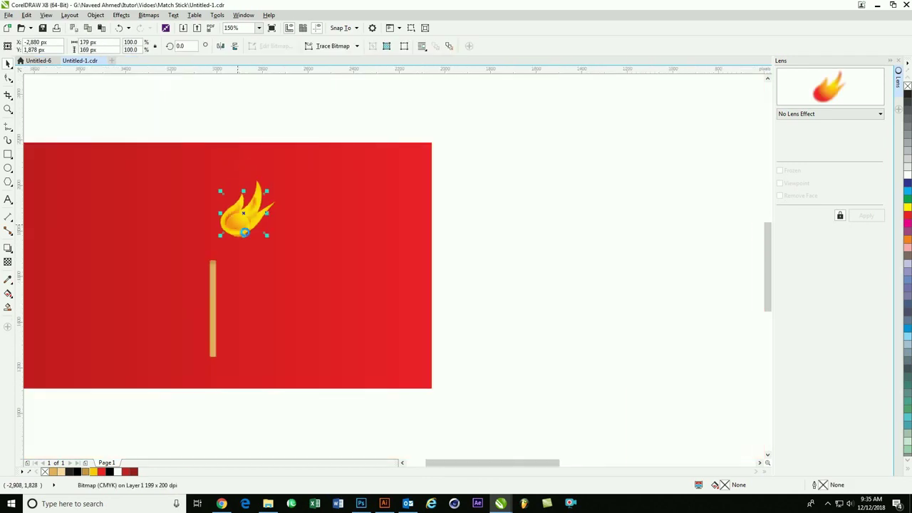
{"action": "left_click", "coordinate": [598, 271]}
{"action": "left_click_drag", "start_coordinate": [173, 201], "coordinate": [312, 300]}
{"action": "scroll", "coordinate": [264, 326], "scroll_direction": "up", "scroll_amount": 1}
{"action": "key", "text": "F5"}
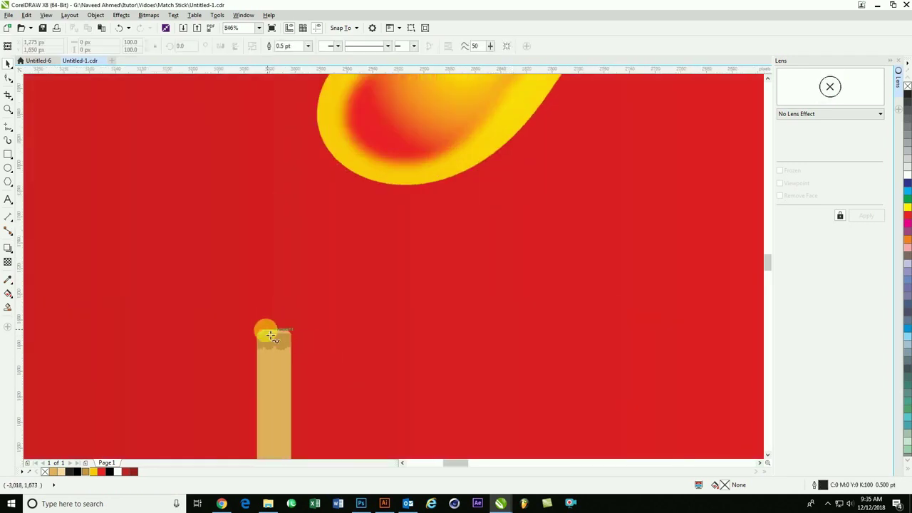
{"action": "left_click", "coordinate": [266, 333]}
{"action": "left_click", "coordinate": [367, 148]}
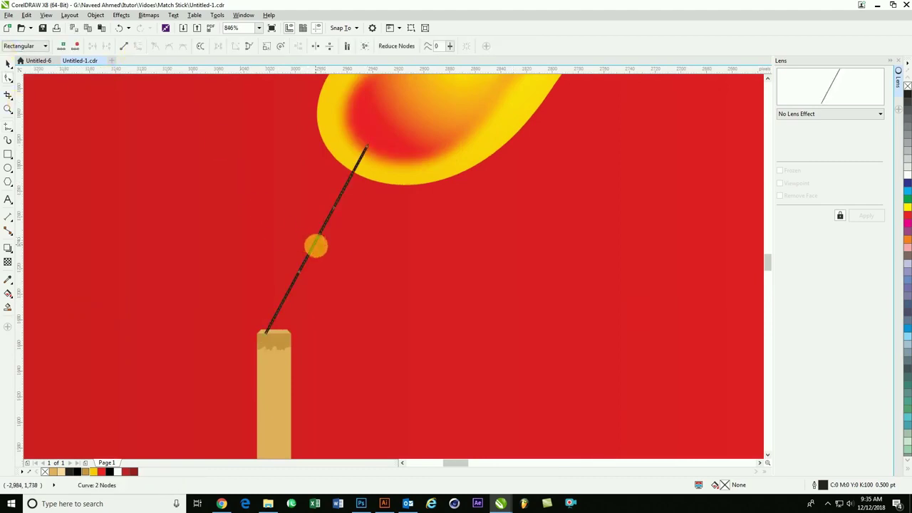
{"action": "left_click", "coordinate": [306, 250]}
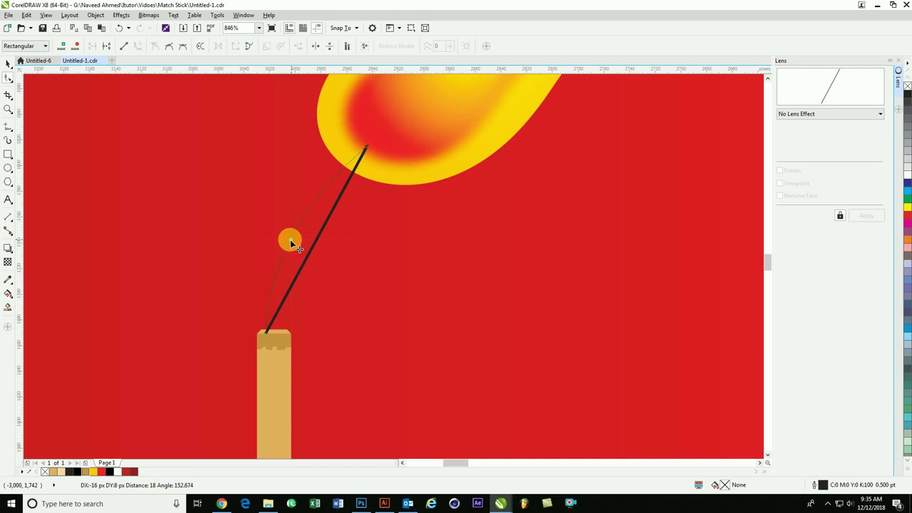
{"action": "left_click_drag", "start_coordinate": [290, 243], "coordinate": [287, 243]}
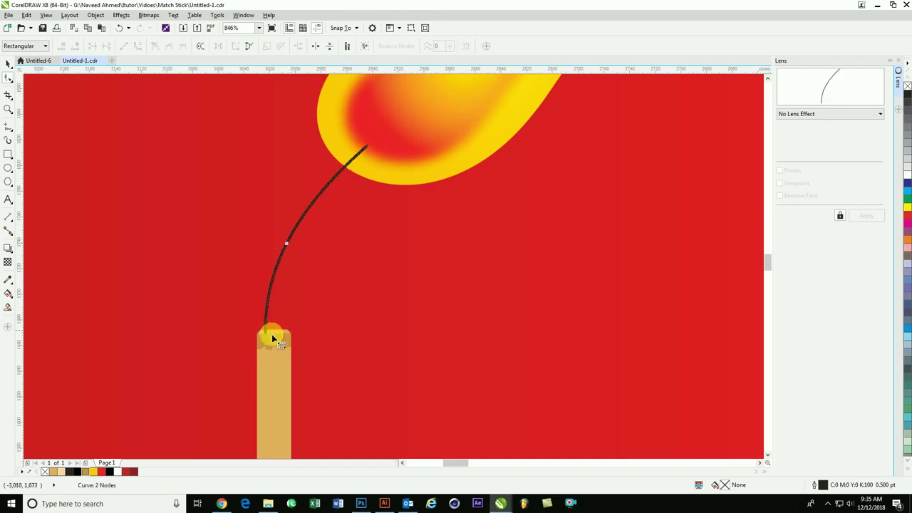
- Draw a second line and convert it to a curve bent parallel to the first
{"action": "left_click", "coordinate": [8, 128]}
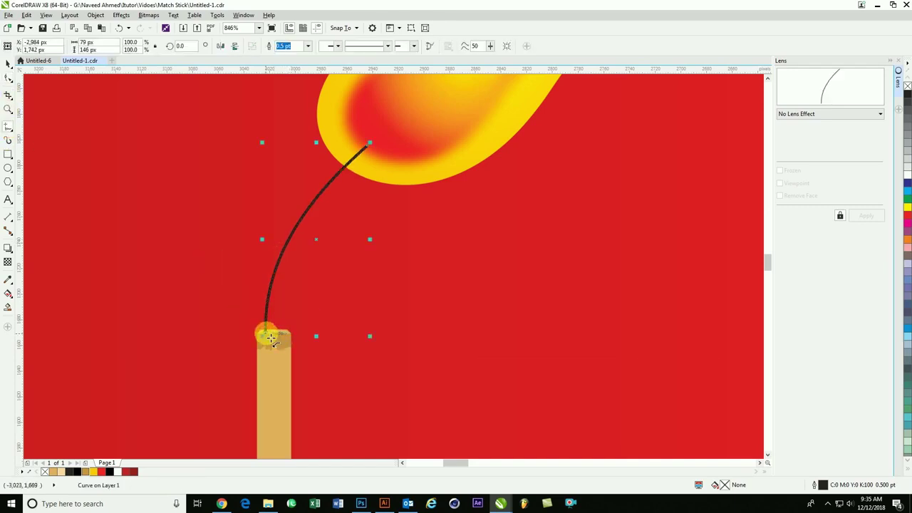
{"action": "left_click", "coordinate": [379, 151]}
{"action": "key", "text": "F10"}
{"action": "left_click", "coordinate": [121, 46]}
{"action": "left_click", "coordinate": [298, 236]}
{"action": "left_click_drag", "start_coordinate": [329, 249], "coordinate": [309, 247]}
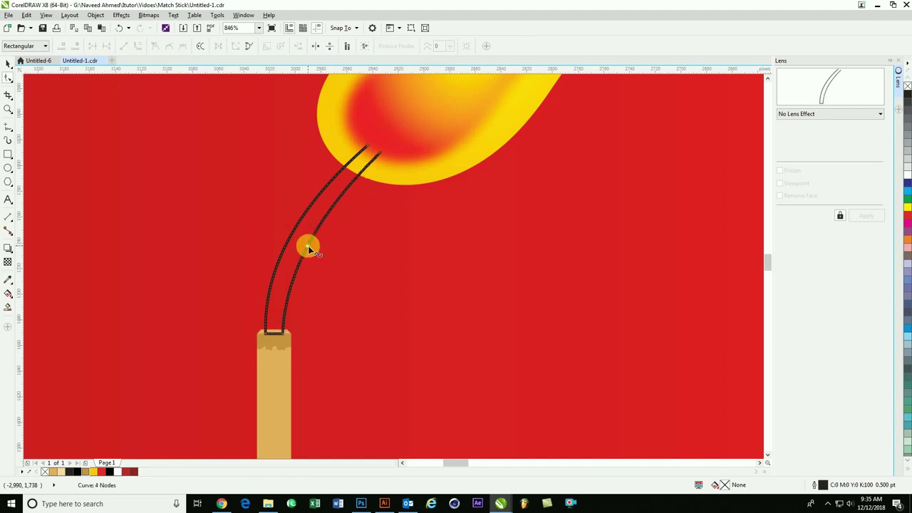
{"action": "left_click", "coordinate": [382, 157]}
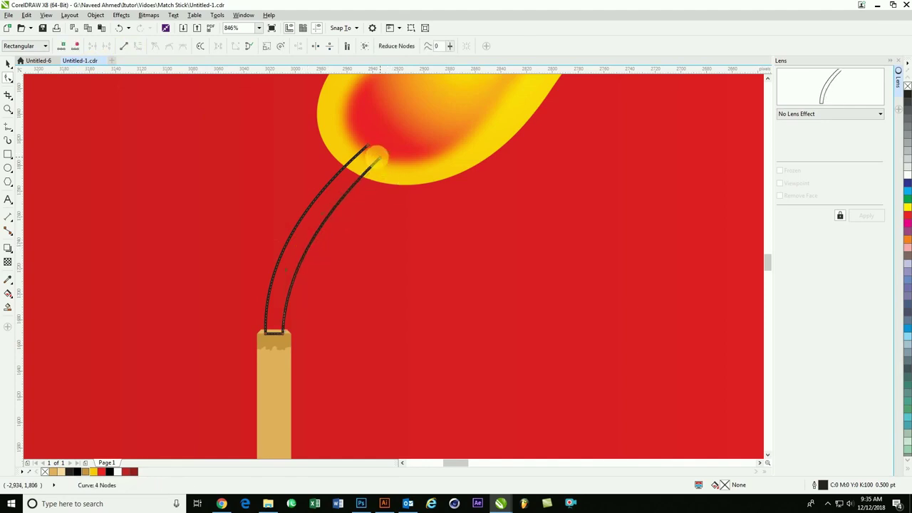
{"action": "scroll", "coordinate": [440, 220], "scroll_direction": "up", "scroll_amount": 3}
{"action": "key", "text": "space"}
- Draw a small ellipse over the line ends and make a first weld attempt, then undo it
{"action": "left_click", "coordinate": [7, 182]}
{"action": "left_click_drag", "start_coordinate": [429, 156], "coordinate": [517, 223]}
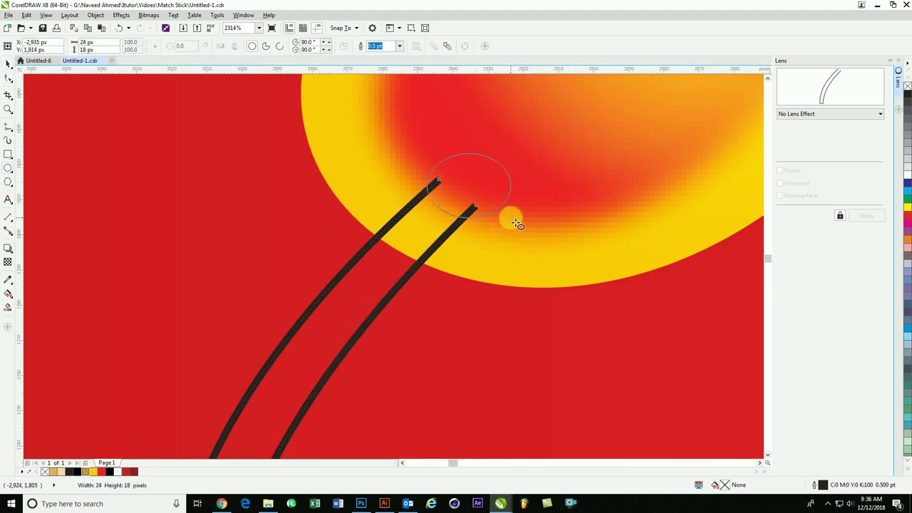
{"action": "key", "text": "shift+F9"}
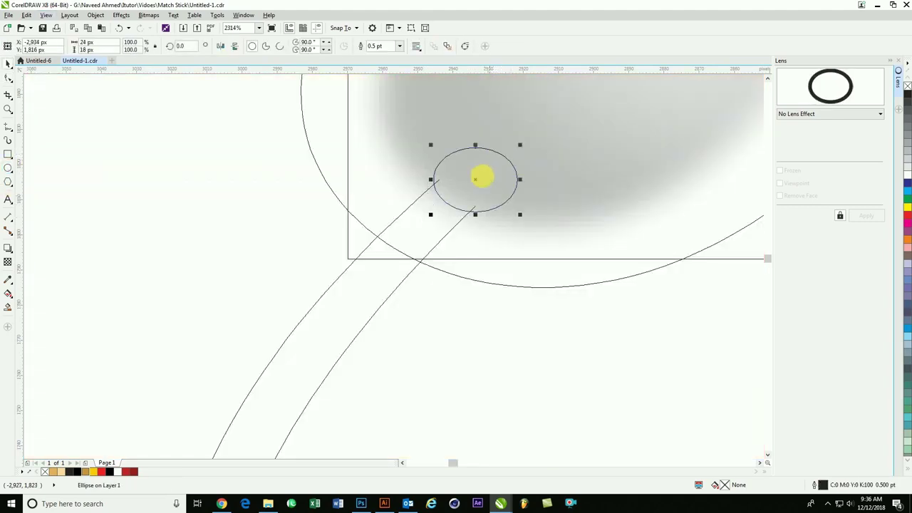
{"action": "left_click", "coordinate": [427, 191]}
{"action": "left_click", "coordinate": [438, 181]}
{"action": "left_click", "coordinate": [476, 207]}
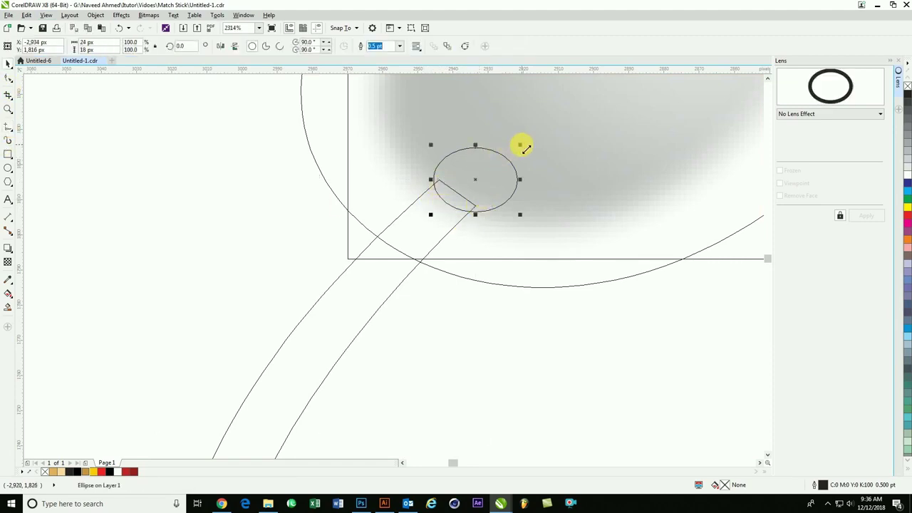
{"action": "left_click_drag", "start_coordinate": [517, 149], "coordinate": [477, 173]}
{"action": "left_click", "coordinate": [327, 140], "text": "shift"}
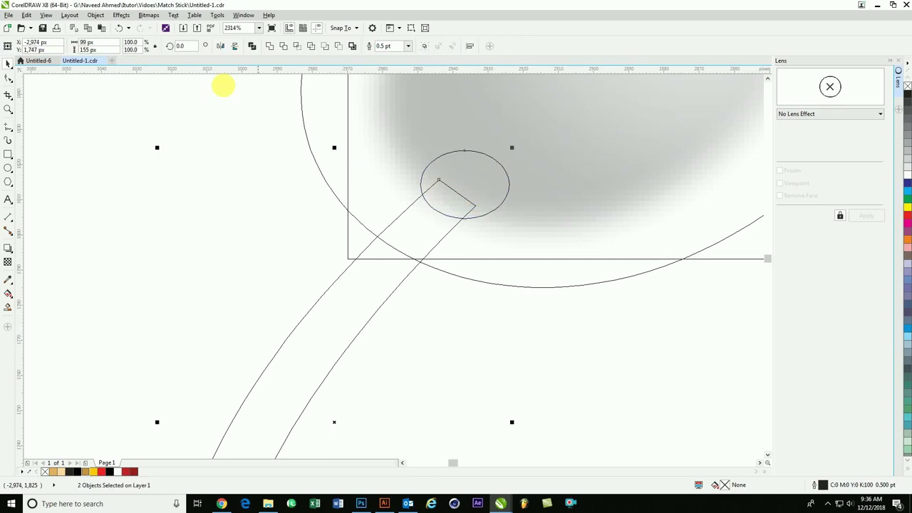
{"action": "left_click", "coordinate": [269, 46]}
{"action": "key", "text": "F10"}
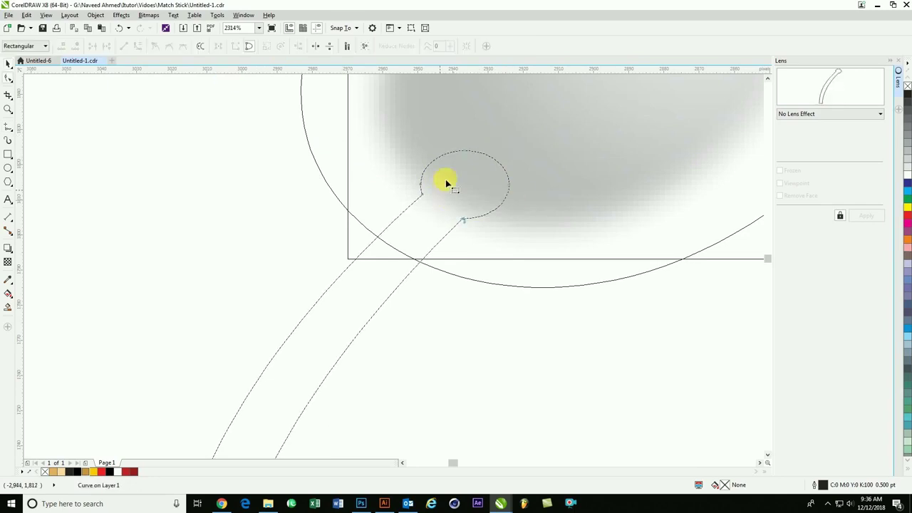
{"action": "key", "text": "ctrl+z"}
- Move the ellipse over the curve ends, weld them, and remove an extra node from the head
{"action": "key", "text": "space"}
{"action": "left_click_drag", "start_coordinate": [518, 157], "coordinate": [521, 212]}
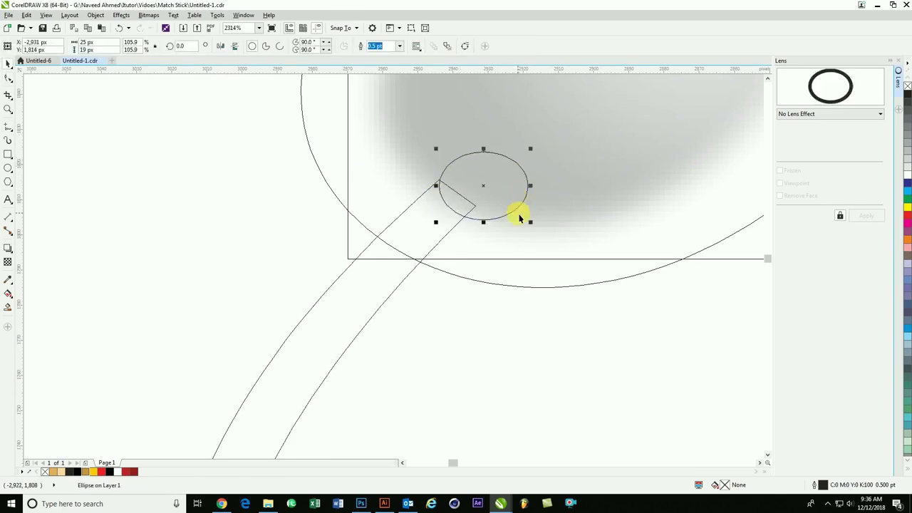
{"action": "left_click", "coordinate": [413, 223], "text": "shift"}
{"action": "left_click", "coordinate": [269, 47]}
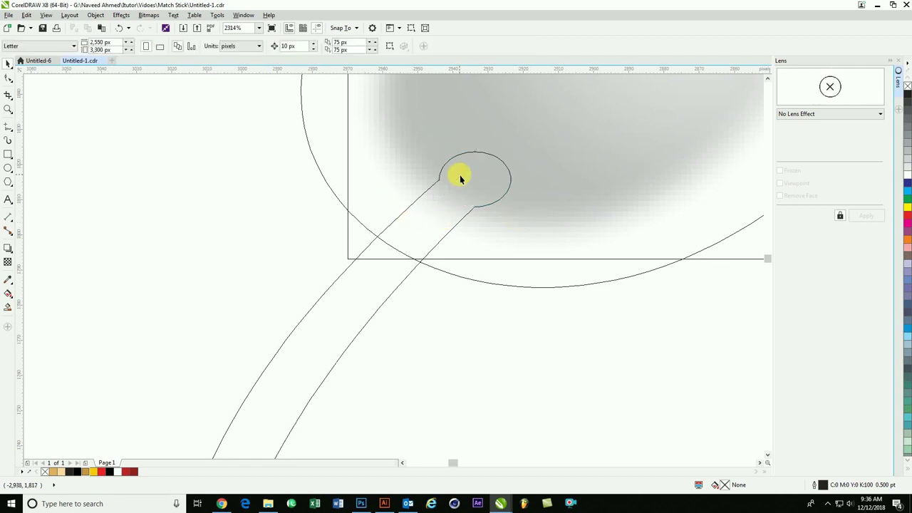
{"action": "key", "text": "F10"}
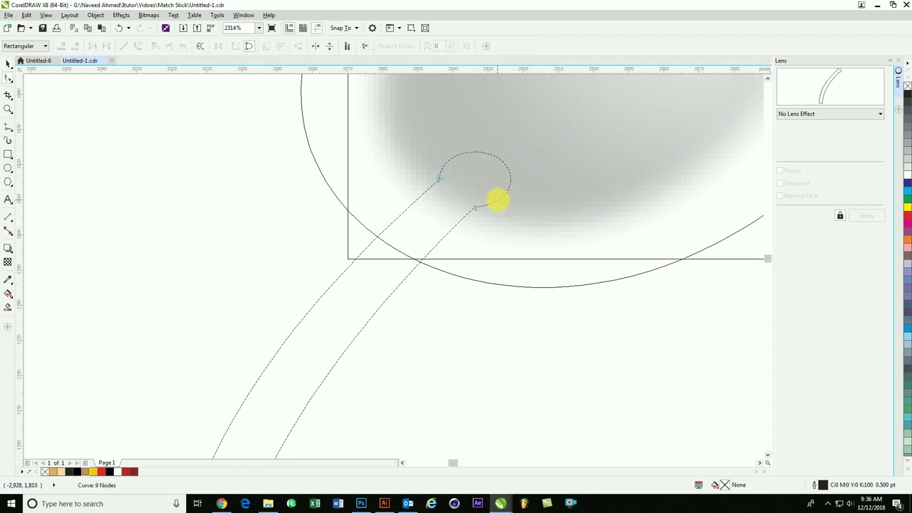
{"action": "left_click_drag", "start_coordinate": [498, 200], "coordinate": [452, 224]}
{"action": "key", "text": "ctrl+z"}
{"action": "left_click", "coordinate": [431, 250]}
{"action": "double_click", "coordinate": [471, 207]}
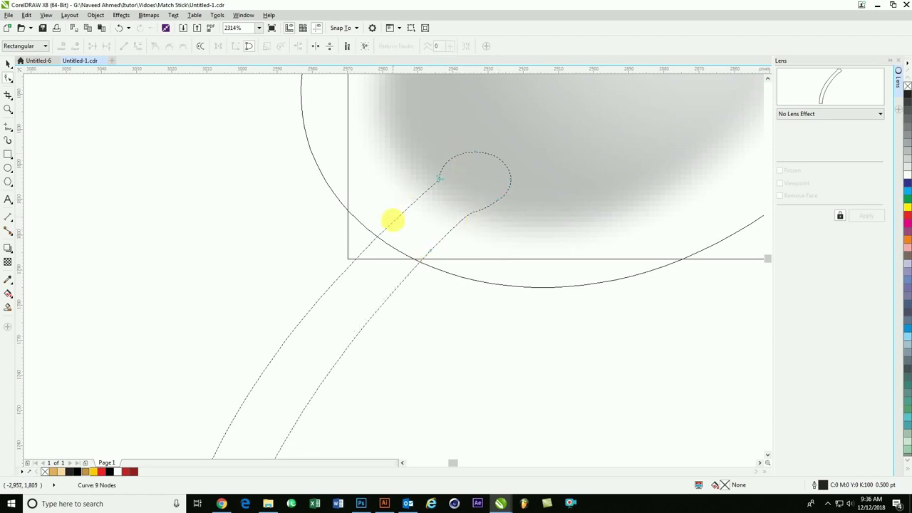
{"action": "key", "text": "space"}
{"action": "scroll", "coordinate": [305, 127], "scroll_direction": "down", "scroll_amount": 5}
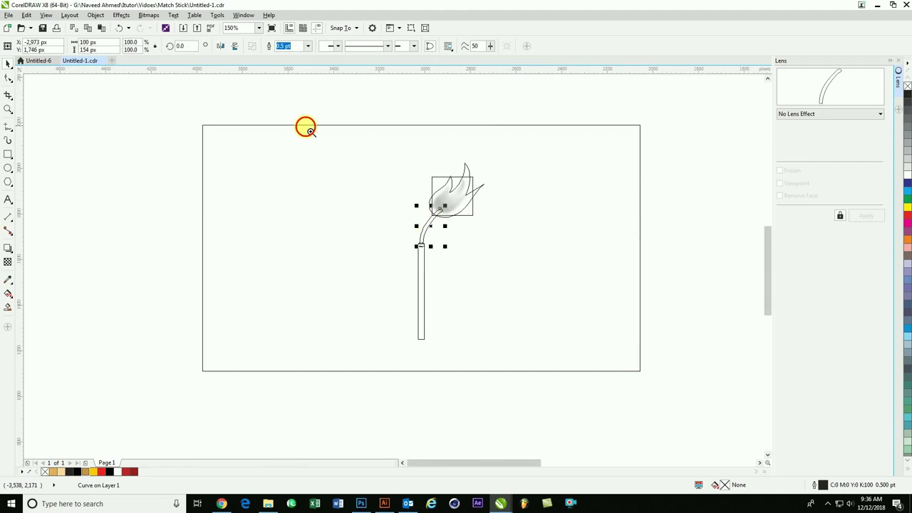
- Return to full-colour view and fill the match-head shape solid black
{"action": "key", "text": "shift+F9"}
{"action": "scroll", "coordinate": [356, 198], "scroll_direction": "down", "scroll_amount": 2}
{"action": "scroll", "coordinate": [357, 197], "scroll_direction": "up", "scroll_amount": 3}
{"action": "left_click", "coordinate": [69, 472]}
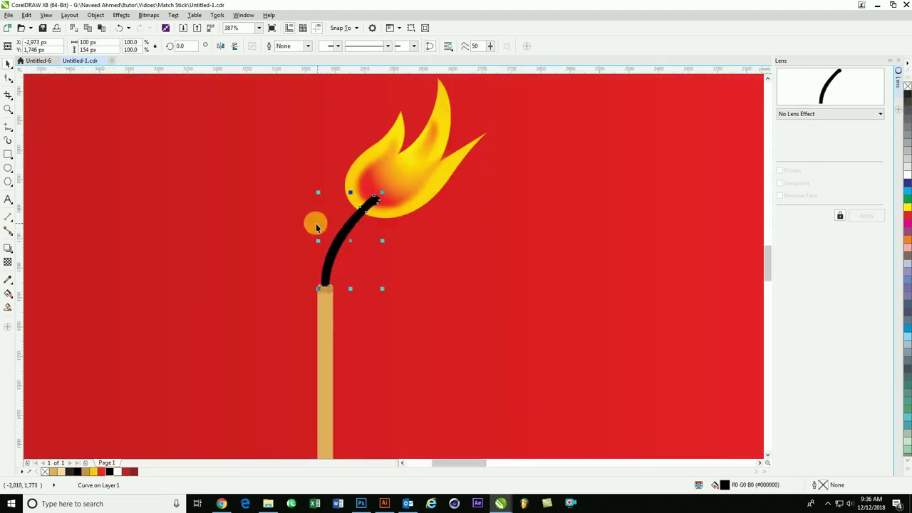
{"action": "scroll", "coordinate": [320, 225], "scroll_direction": "up", "scroll_amount": 3}
{"action": "key", "text": "F10"}
{"action": "left_click", "coordinate": [335, 267]}
{"action": "left_click_drag", "start_coordinate": [331, 265], "coordinate": [332, 266]}
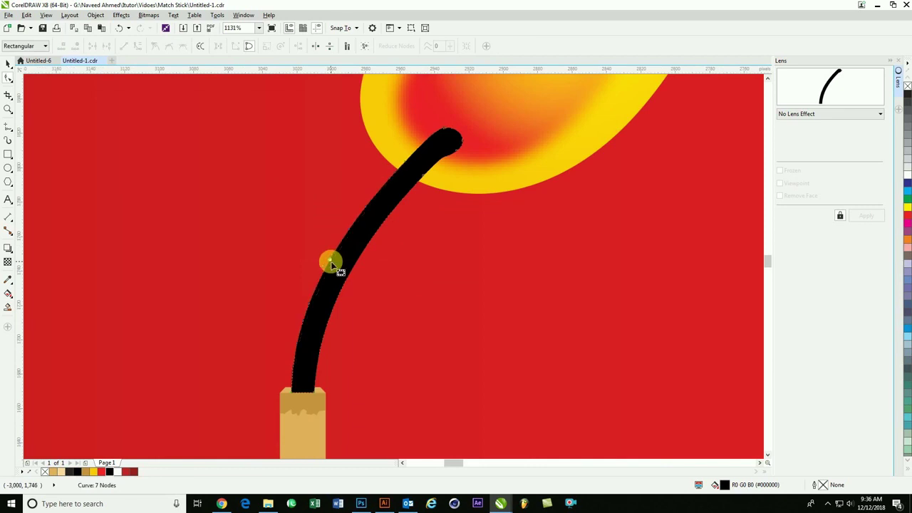
{"action": "key", "text": "space"}
{"action": "scroll", "coordinate": [353, 158], "scroll_direction": "up", "scroll_amount": 4}
- Raise and round the head's tip, deleting a node to leave 7 nodes
{"action": "key", "text": "F10"}
{"action": "left_click_drag", "start_coordinate": [346, 160], "coordinate": [339, 137]}
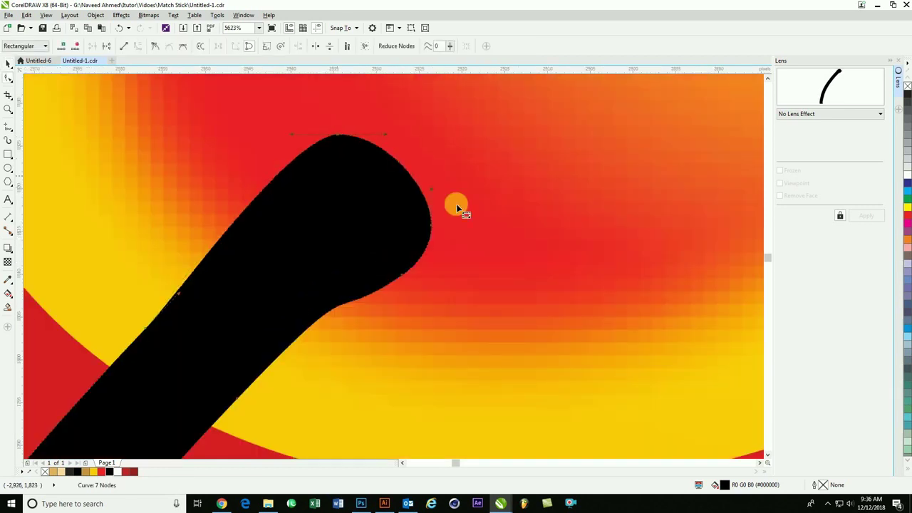
{"action": "left_click_drag", "start_coordinate": [452, 185], "coordinate": [452, 186]}
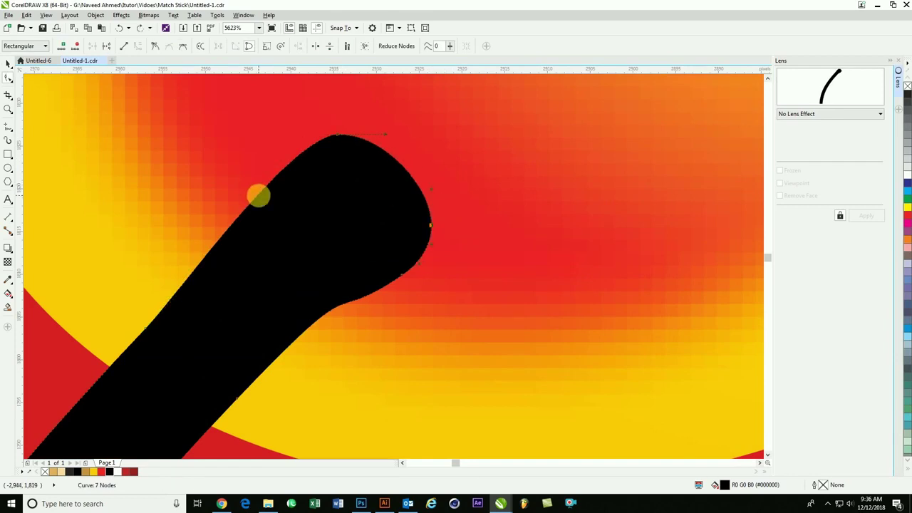
{"action": "double_click", "coordinate": [346, 141]}
{"action": "scroll", "coordinate": [456, 238], "scroll_direction": "down", "scroll_amount": 3}
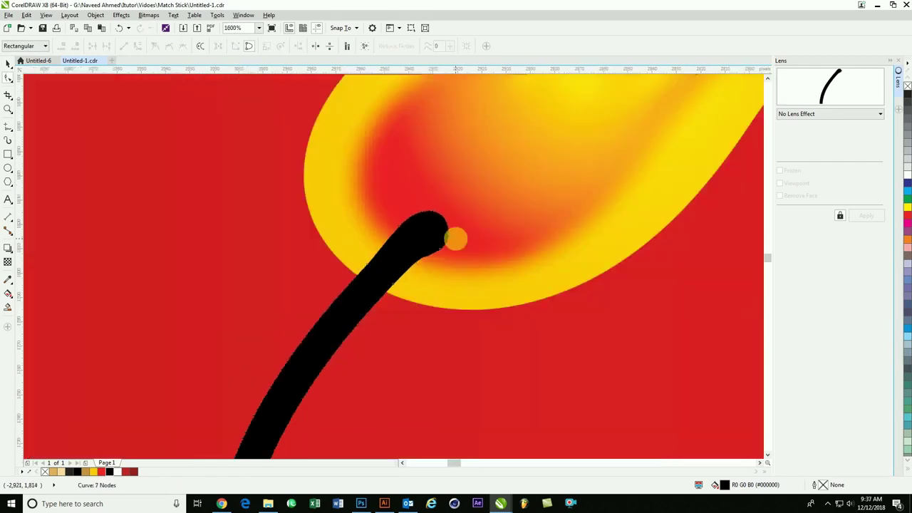
{"action": "scroll", "coordinate": [499, 260], "scroll_direction": "down", "scroll_amount": 5}
{"action": "key", "text": "space"}
{"action": "scroll", "coordinate": [485, 268], "scroll_direction": "down", "scroll_amount": 3}
{"action": "key", "text": "Escape"}
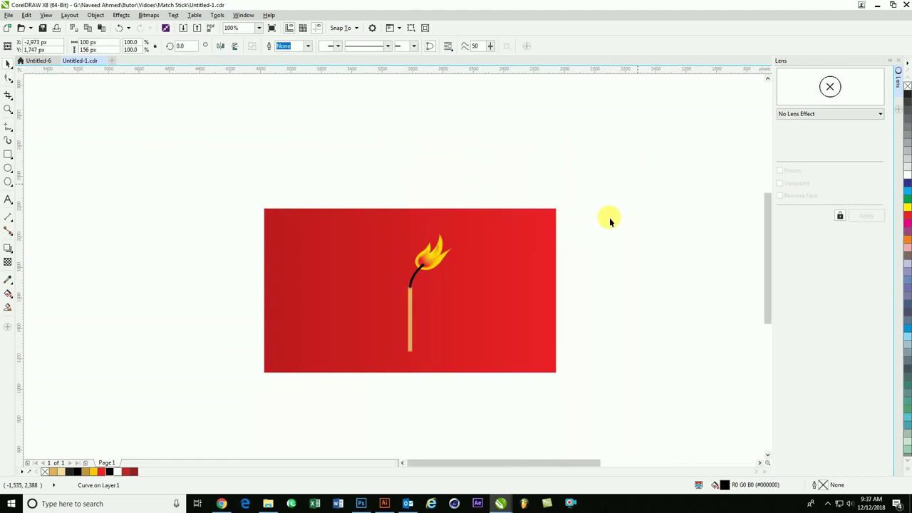
{"action": "scroll", "coordinate": [442, 314], "scroll_direction": "up", "scroll_amount": 3}
{"action": "scroll", "coordinate": [404, 315], "scroll_direction": "up", "scroll_amount": 5}
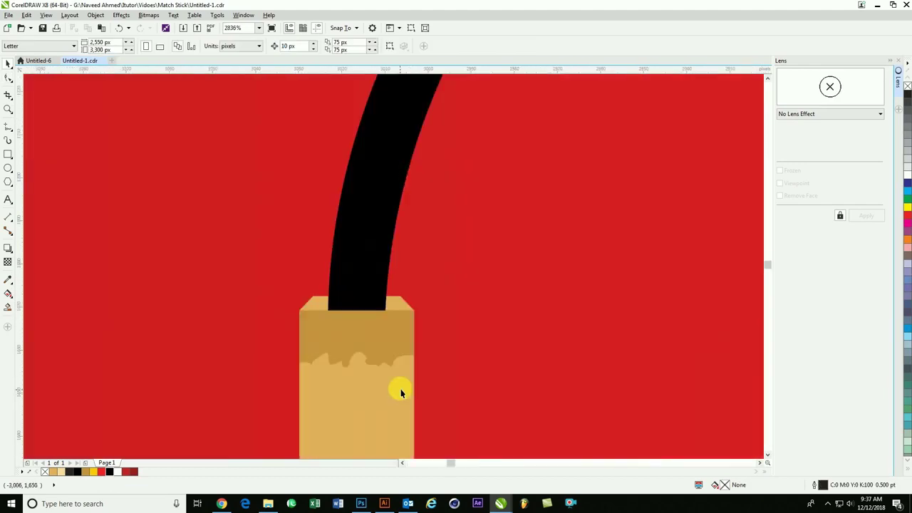
{"action": "left_click", "coordinate": [369, 278]}
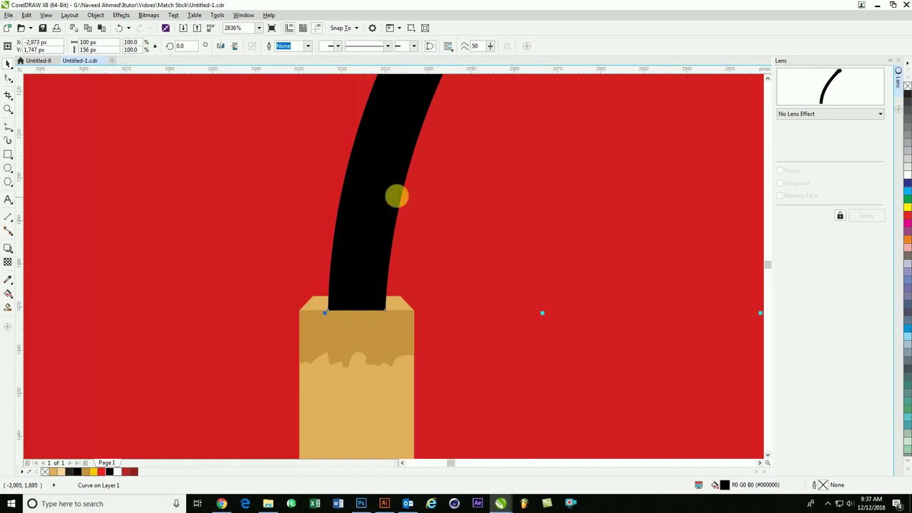
{"action": "scroll", "coordinate": [395, 195], "scroll_direction": "down", "scroll_amount": 5}
{"action": "key", "text": "F10"}
{"action": "scroll", "coordinate": [456, 204], "scroll_direction": "up", "scroll_amount": 3}
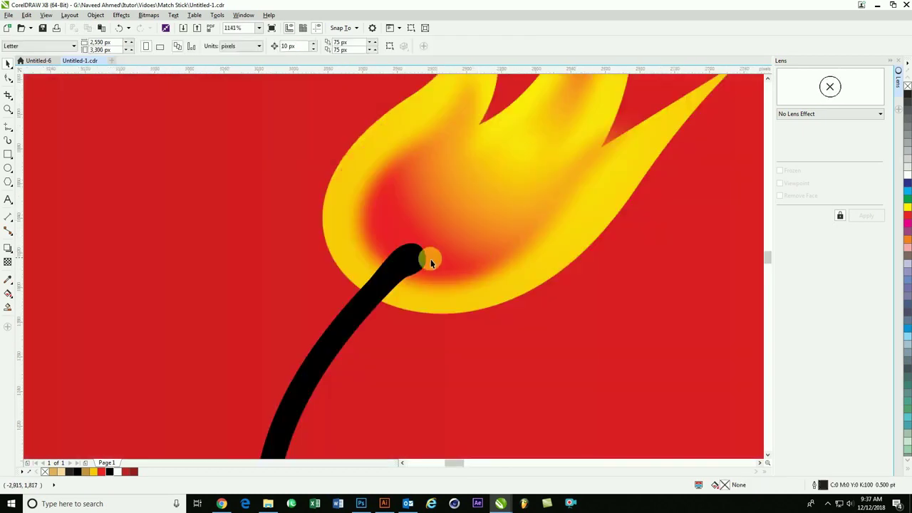
- Drag the head's lower edge into a smooth curve, adding then deleting a node
{"action": "left_click", "coordinate": [428, 258]}
{"action": "scroll", "coordinate": [437, 326], "scroll_direction": "up", "scroll_amount": 2}
{"action": "left_click_drag", "start_coordinate": [286, 253], "coordinate": [326, 249]}
{"action": "left_click_drag", "start_coordinate": [270, 266], "coordinate": [338, 221]}
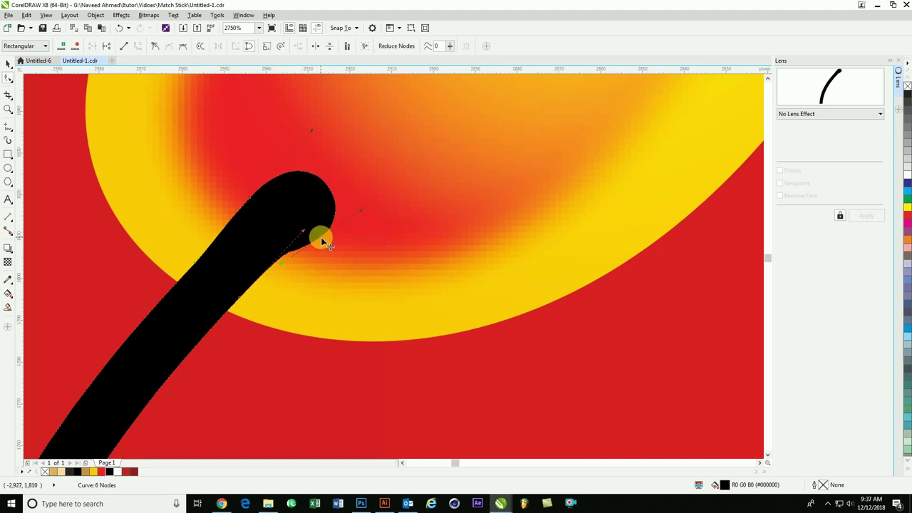
{"action": "left_click_drag", "start_coordinate": [322, 242], "coordinate": [320, 225]}
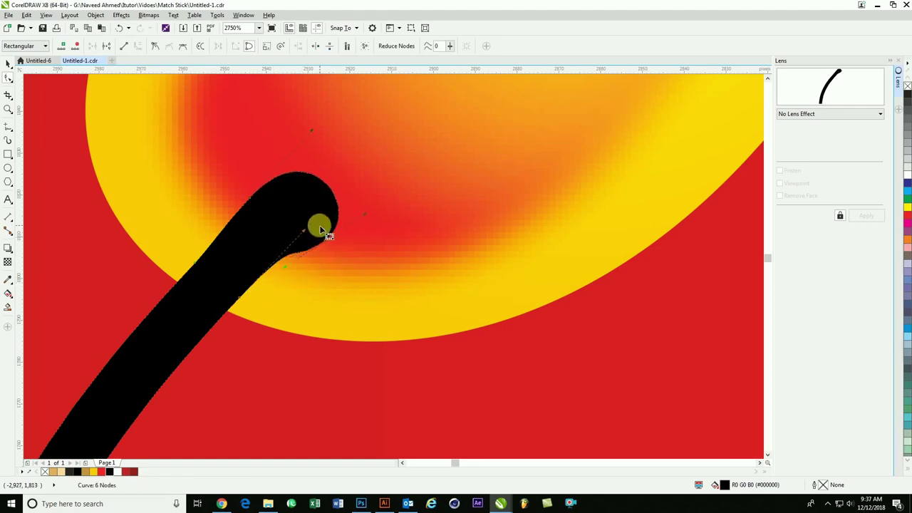
{"action": "left_click_drag", "start_coordinate": [237, 306], "coordinate": [220, 329]}
{"action": "double_click", "coordinate": [208, 331]}
{"action": "left_click_drag", "start_coordinate": [279, 235], "coordinate": [302, 276]}
{"action": "left_click_drag", "start_coordinate": [220, 318], "coordinate": [221, 317]}
{"action": "key", "text": "Delete"}
- Reselect the burnt head, switch to outline-only wireframe view, and select the flame
{"action": "left_click", "coordinate": [326, 240]}
{"action": "key", "text": "space"}
{"action": "scroll", "coordinate": [378, 220], "scroll_direction": "down", "scroll_amount": 5}
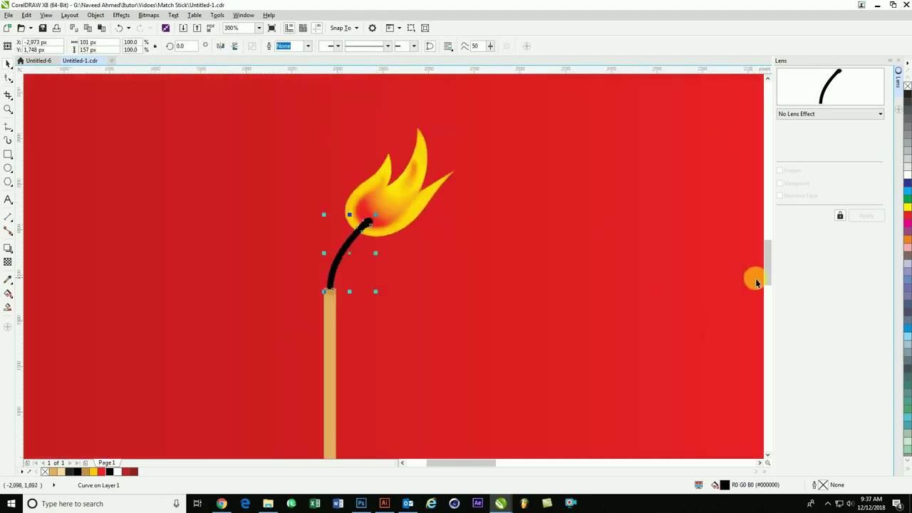
{"action": "key", "text": "shift+F9"}
{"action": "left_click", "coordinate": [386, 168]}
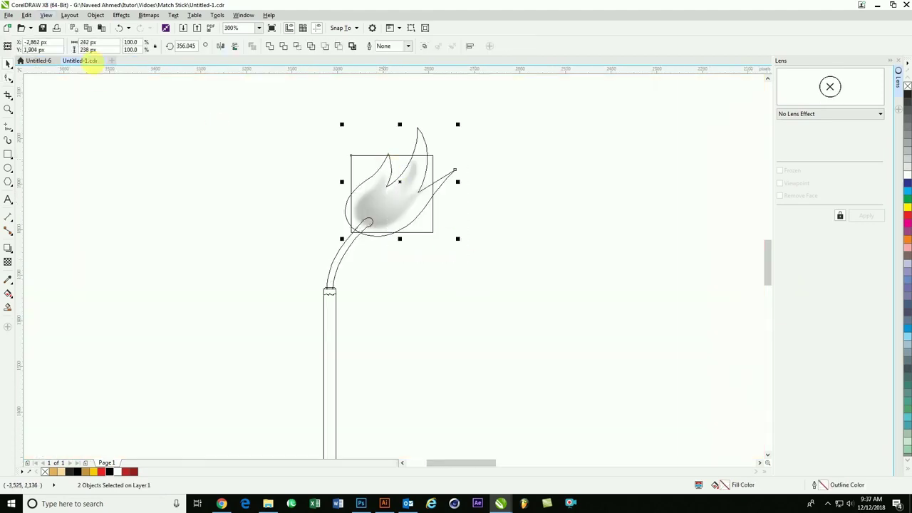
- Return to the Enhanced full-colour view and select the black burnt head
{"action": "left_click", "coordinate": [47, 15]}
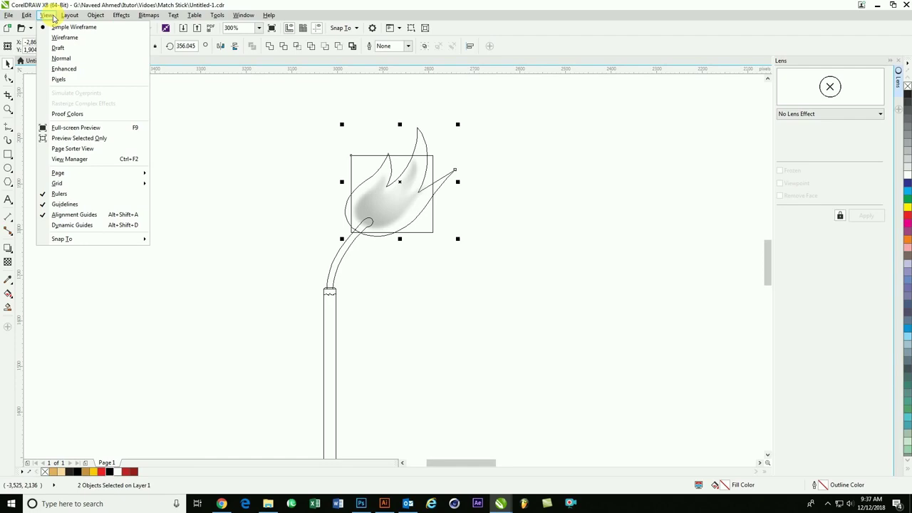
{"action": "left_click", "coordinate": [71, 69]}
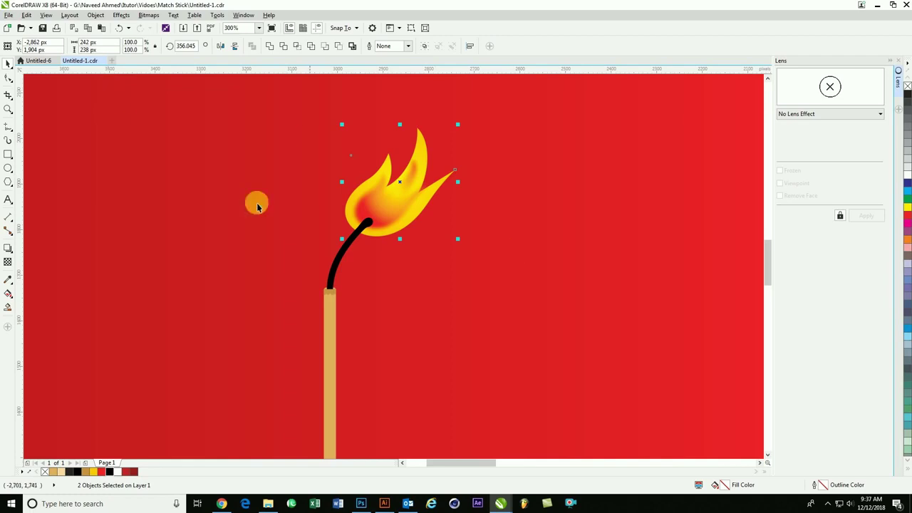
{"action": "scroll", "coordinate": [258, 204], "scroll_direction": "down", "scroll_amount": 2}
{"action": "scroll", "coordinate": [357, 177], "scroll_direction": "down", "scroll_amount": 2}
{"action": "key", "text": "Escape"}
{"action": "scroll", "coordinate": [472, 292], "scroll_direction": "up", "scroll_amount": 4}
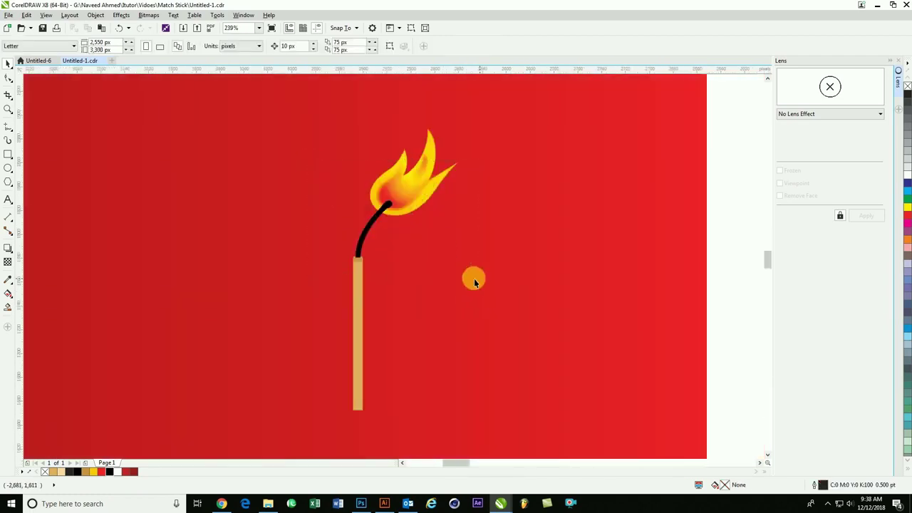
{"action": "left_click", "coordinate": [386, 209]}
{"action": "scroll", "coordinate": [402, 203], "scroll_direction": "up", "scroll_amount": 3}
{"action": "scroll", "coordinate": [424, 286], "scroll_direction": "up", "scroll_amount": 2}
{"action": "scroll", "coordinate": [304, 262], "scroll_direction": "down", "scroll_amount": 4}
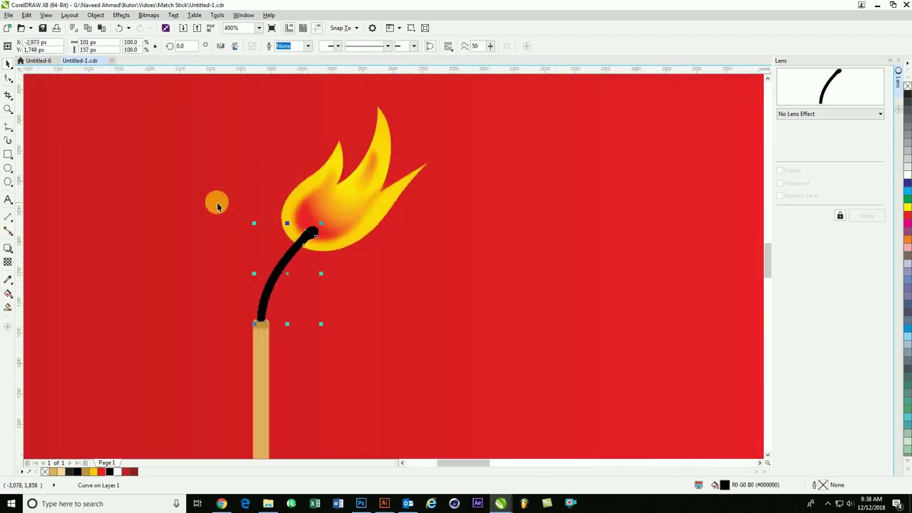
{"action": "scroll", "coordinate": [338, 339], "scroll_direction": "up", "scroll_amount": 2}
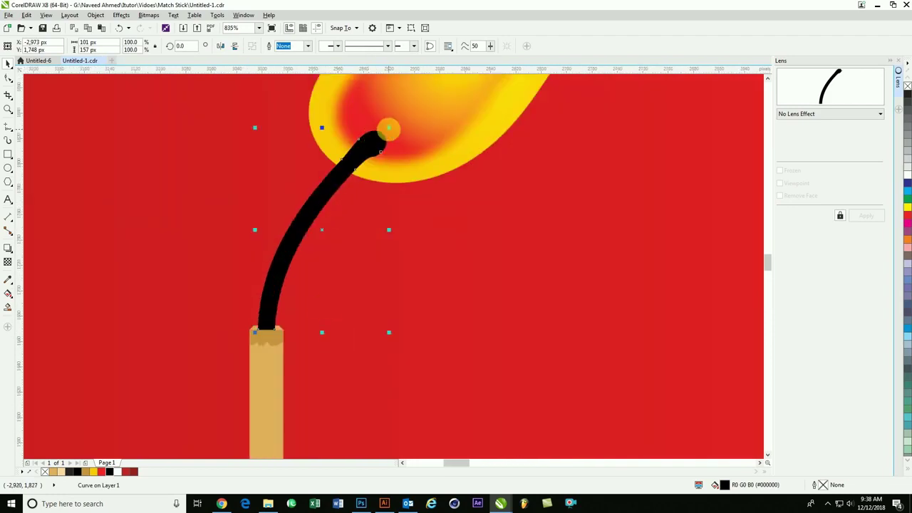
- Shorten the burnt head to 85% height and draw a rectangle over the stick top
{"action": "left_click_drag", "start_coordinate": [322, 129], "coordinate": [317, 158]}
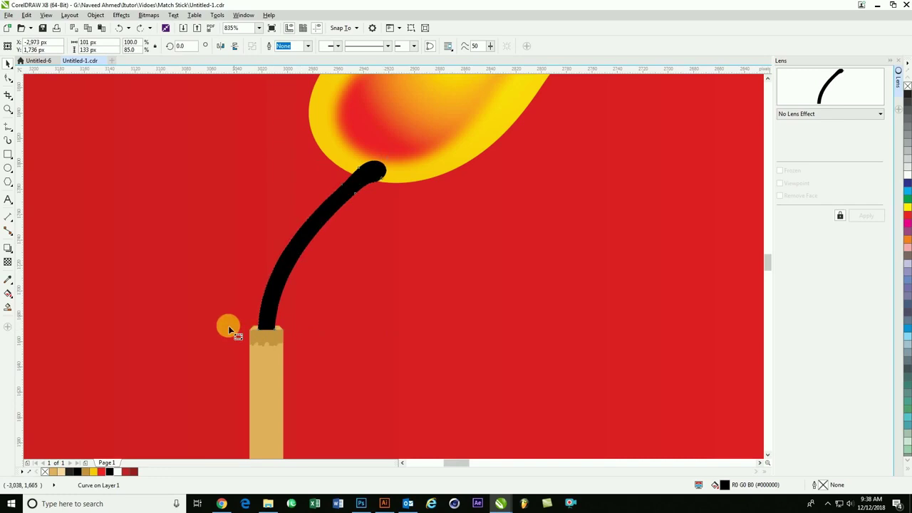
{"action": "key", "text": "F10"}
{"action": "left_click_drag", "start_coordinate": [271, 327], "coordinate": [276, 303]}
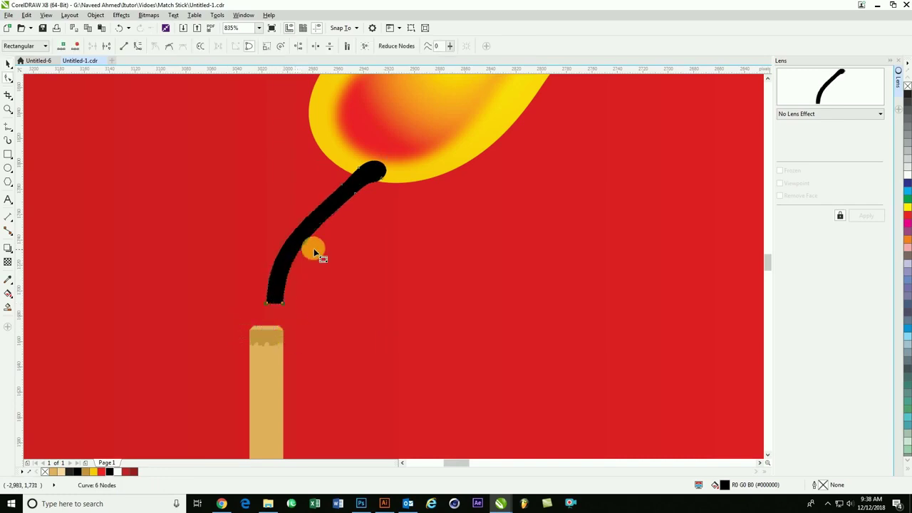
{"action": "key", "text": "space"}
{"action": "key", "text": "ctrl+z"}
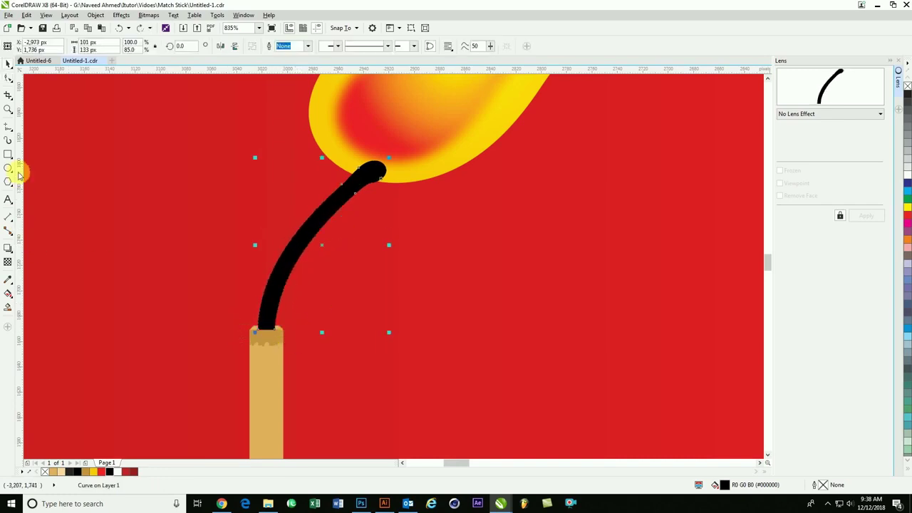
{"action": "key", "text": "F6"}
{"action": "left_click_drag", "start_coordinate": [325, 368], "coordinate": [232, 311]}
- Trim the burnt head's bottom flat with the rectangle, then delete the rectangle
{"action": "left_click", "coordinate": [298, 259], "text": "shift"}
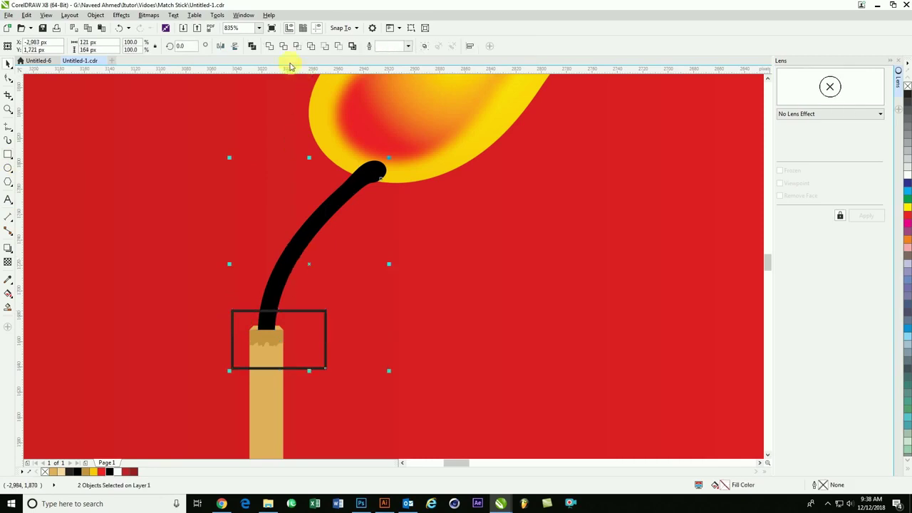
{"action": "key", "text": "shift+F9"}
{"action": "left_click", "coordinate": [302, 335]}
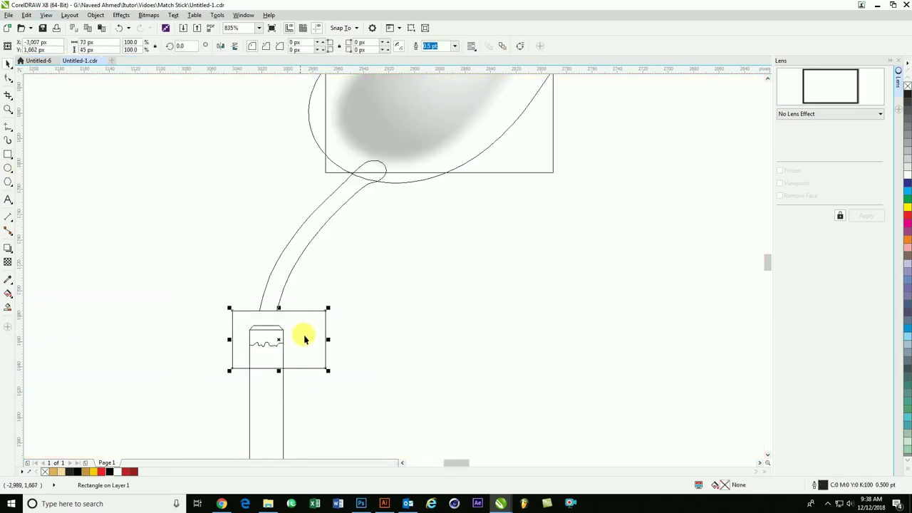
{"action": "key", "text": "Delete"}
{"action": "key", "text": "ctrl+a"}
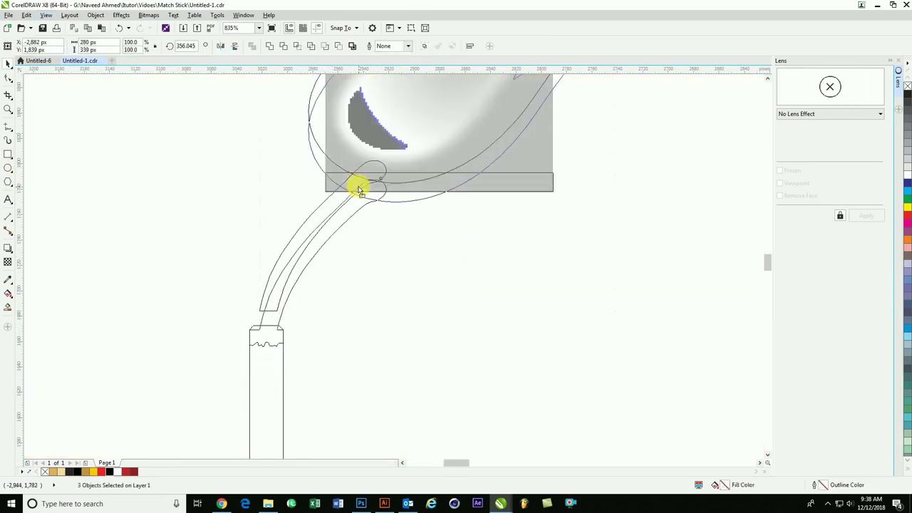
{"action": "scroll", "coordinate": [418, 275], "scroll_direction": "up", "scroll_amount": 4}
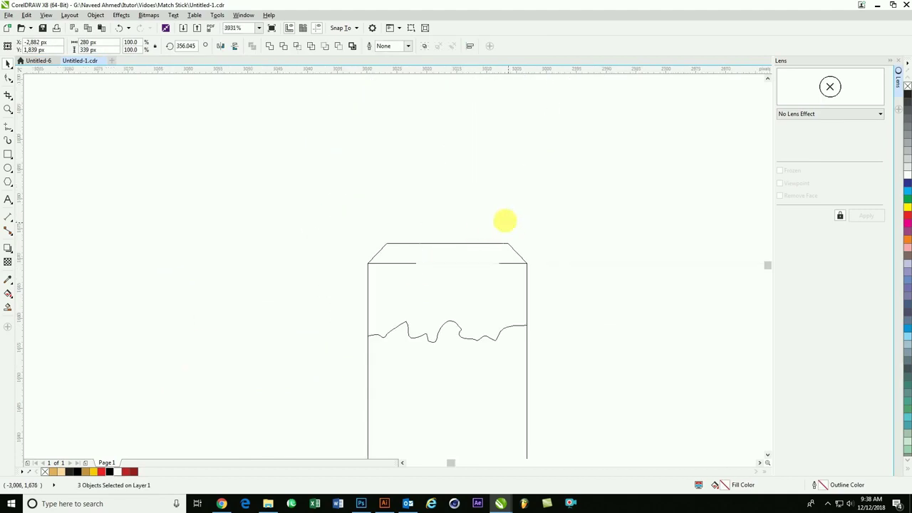
{"action": "scroll", "coordinate": [503, 216], "scroll_direction": "down", "scroll_amount": 2}
{"action": "scroll", "coordinate": [480, 257], "scroll_direction": "down", "scroll_amount": 3}
- Select the flame and nudge it slightly up and to the left
{"action": "left_click", "coordinate": [499, 251]}
{"action": "scroll", "coordinate": [564, 114], "scroll_direction": "up", "scroll_amount": 1}
{"action": "key", "text": "shift+F9"}
{"action": "scroll", "coordinate": [435, 194], "scroll_direction": "down", "scroll_amount": 2}
{"action": "scroll", "coordinate": [467, 294], "scroll_direction": "down", "scroll_amount": 2}
{"action": "scroll", "coordinate": [434, 285], "scroll_direction": "up", "scroll_amount": 2}
{"action": "key", "text": "shift+F9"}
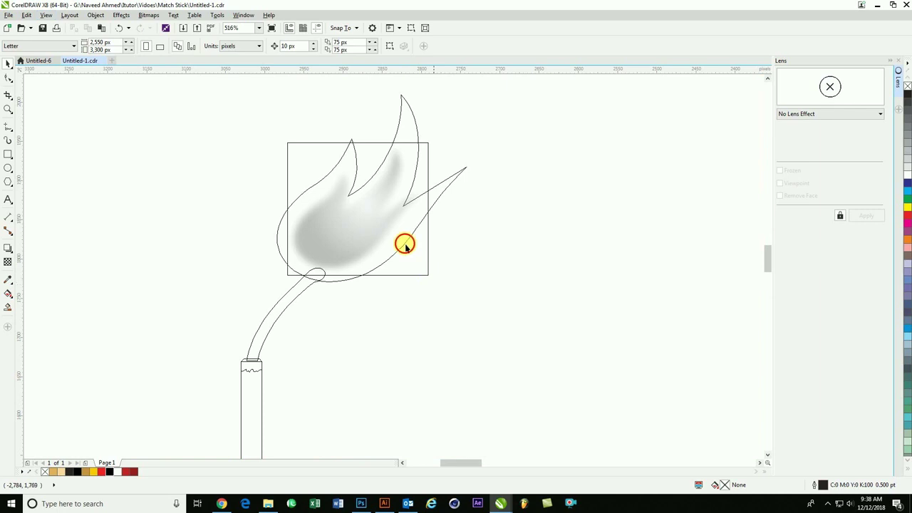
{"action": "left_click", "coordinate": [378, 188]}
{"action": "key", "text": "shift+F9"}
{"action": "left_click_drag", "start_coordinate": [373, 219], "coordinate": [370, 215]}
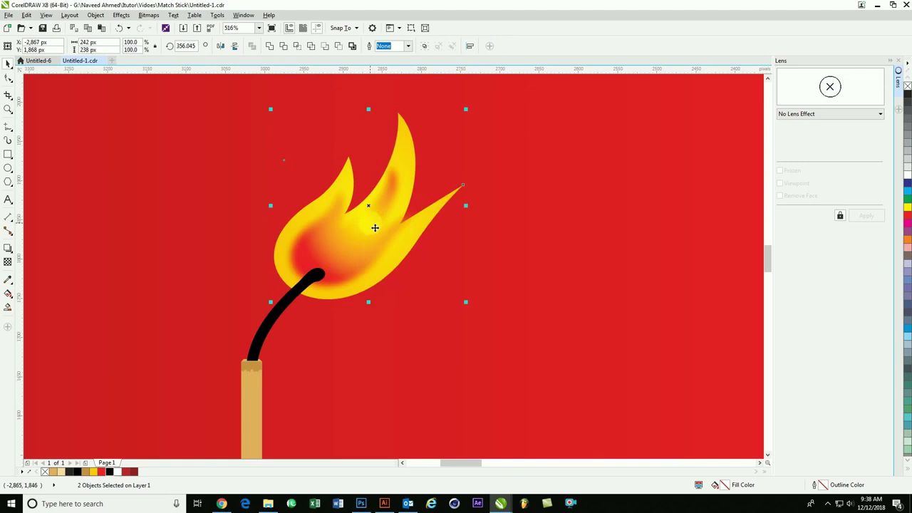
- Reselect the black burnt head and check the nodes at its tip
{"action": "scroll", "coordinate": [402, 232], "scroll_direction": "down", "scroll_amount": 5}
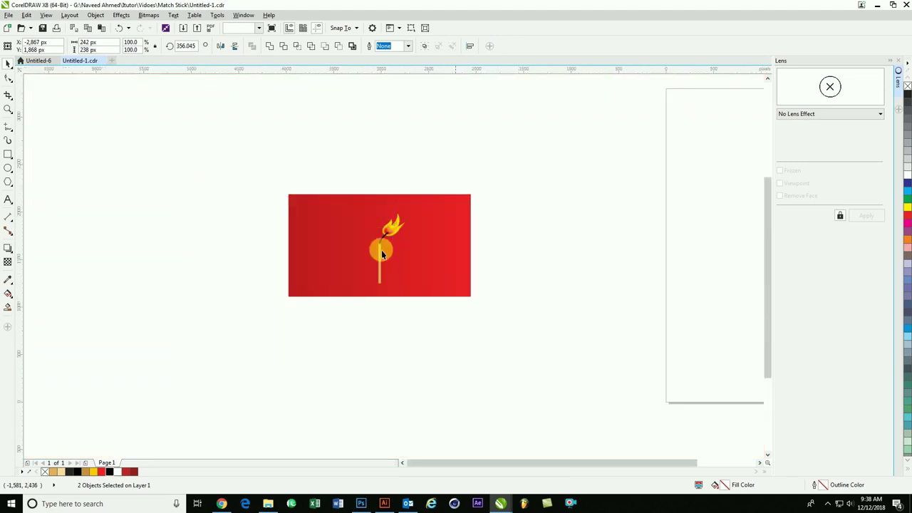
{"action": "left_click", "coordinate": [466, 318]}
{"action": "scroll", "coordinate": [446, 236], "scroll_direction": "up", "scroll_amount": 3}
{"action": "scroll", "coordinate": [378, 258], "scroll_direction": "up", "scroll_amount": 2}
{"action": "left_click", "coordinate": [379, 258]}
{"action": "key", "text": "F10"}
{"action": "left_click_drag", "start_coordinate": [380, 253], "coordinate": [349, 275]}
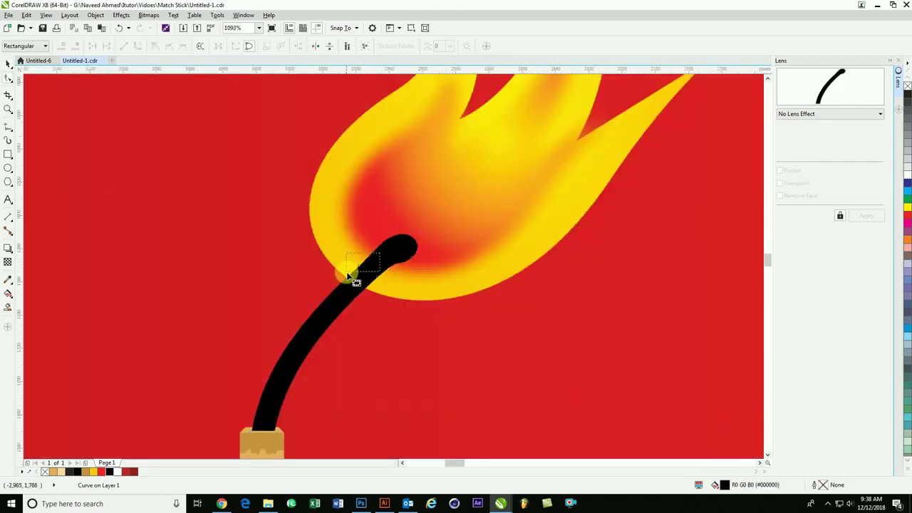
{"action": "key", "text": "space"}
{"action": "scroll", "coordinate": [561, 242], "scroll_direction": "down", "scroll_amount": 5}
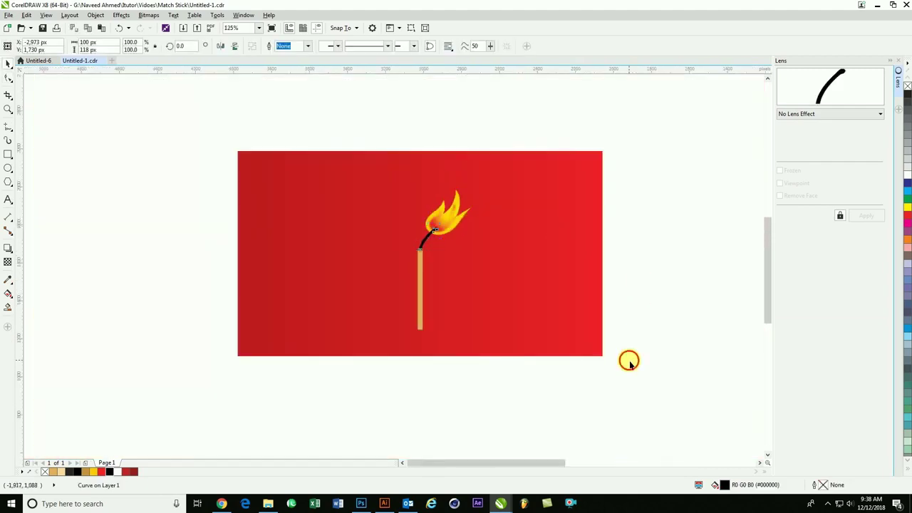
- Zoom in on the matchstick and select the six-part match and flame group
{"action": "left_click", "coordinate": [403, 228]}
{"action": "key", "text": "z"}
{"action": "left_click_drag", "start_coordinate": [332, 119], "coordinate": [556, 346]}
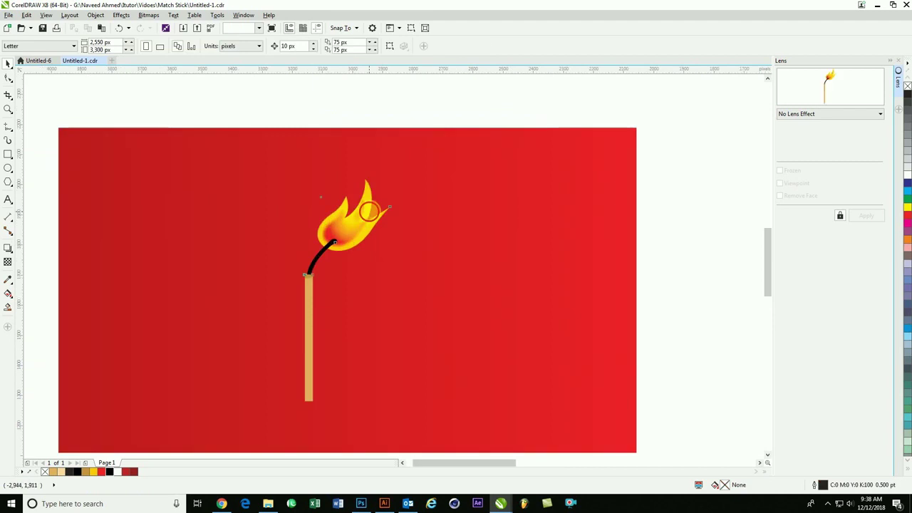
{"action": "left_click", "coordinate": [369, 211]}
{"action": "left_click", "coordinate": [292, 208]}
{"action": "scroll", "coordinate": [292, 207], "scroll_direction": "down", "scroll_amount": 2}
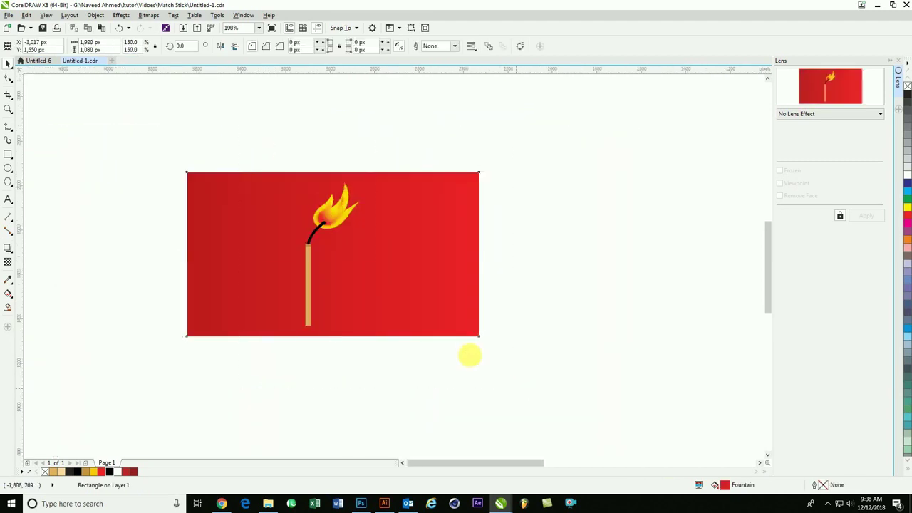
{"action": "scroll", "coordinate": [278, 201], "scroll_direction": "up", "scroll_amount": 2}
{"action": "left_click", "coordinate": [279, 202]}
{"action": "scroll", "coordinate": [432, 230], "scroll_direction": "up", "scroll_amount": 8}
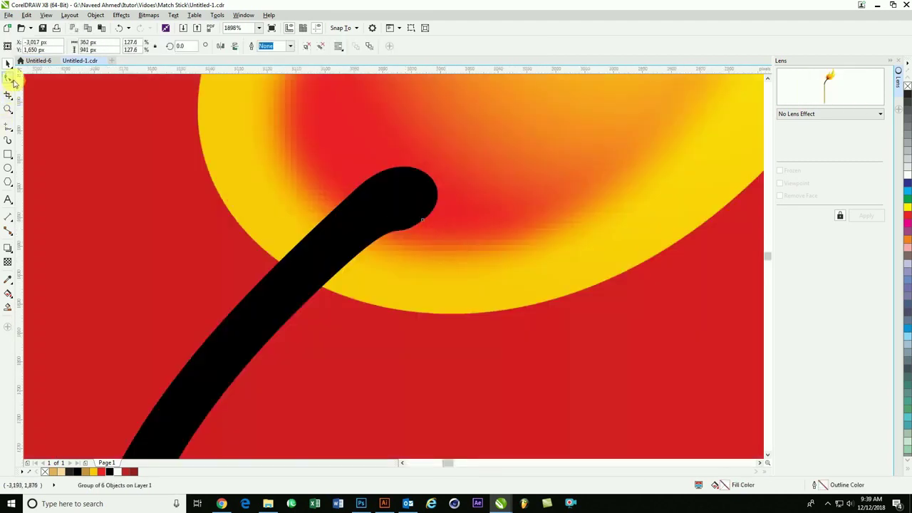
- Draw small circles inside the black match head and shrink them to about half size
{"action": "key", "text": "shift+F9"}
{"action": "left_click", "coordinate": [422, 220]}
{"action": "left_click", "coordinate": [8, 169]}
{"action": "left_click_drag", "start_coordinate": [380, 176], "coordinate": [426, 212]}
{"action": "scroll", "coordinate": [422, 209], "scroll_direction": "up", "scroll_amount": 4}
{"action": "left_click_drag", "start_coordinate": [481, 355], "coordinate": [442, 319]}
{"action": "left_click_drag", "start_coordinate": [377, 276], "coordinate": [356, 220]}
{"action": "mouse_move", "coordinate": [414, 247]}
{"action": "left_mouse_down"}
{"action": "mouse_move", "coordinate": [481, 268]}
{"action": "mouse_move", "coordinate": [368, 365]}
{"action": "mouse_move", "coordinate": [368, 279]}
{"action": "mouse_move", "coordinate": [469, 344]}
{"action": "left_mouse_up"}
- Copy and arrange the circles into six dots spread across the head
{"action": "mouse_move", "coordinate": [482, 253]}
{"action": "left_mouse_down"}
{"action": "mouse_move", "coordinate": [438, 243]}
{"action": "mouse_move", "coordinate": [456, 186]}
{"action": "left_mouse_up"}
{"action": "left_click_drag", "start_coordinate": [445, 290], "coordinate": [445, 290]}
{"action": "left_click", "coordinate": [382, 349]}
{"action": "left_click_drag", "start_coordinate": [365, 364], "coordinate": [367, 365]}
{"action": "left_click", "coordinate": [368, 277]}
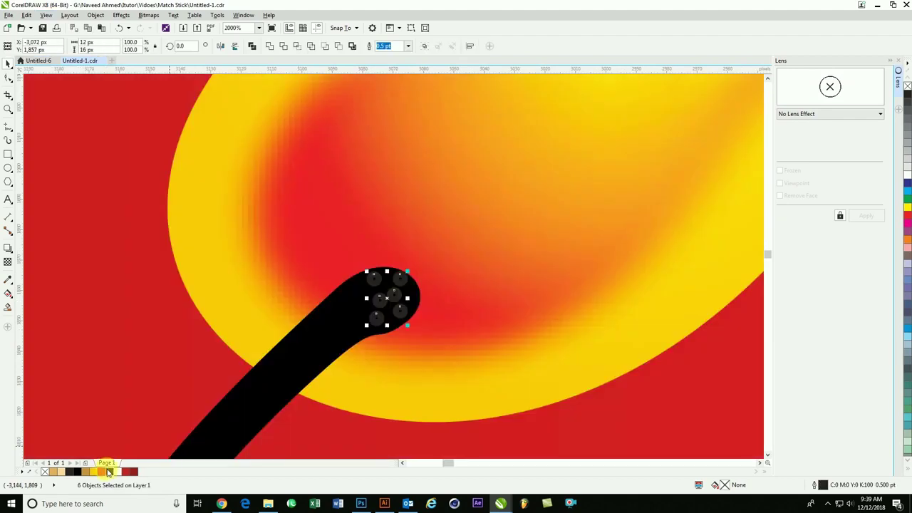
- Make the dots red with no outline
{"action": "right_click", "coordinate": [106, 471]}
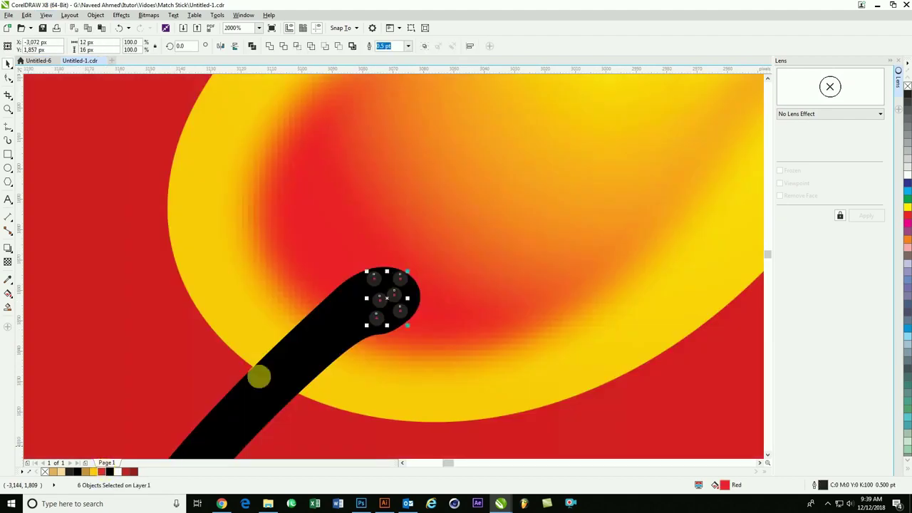
{"action": "right_click", "coordinate": [908, 87]}
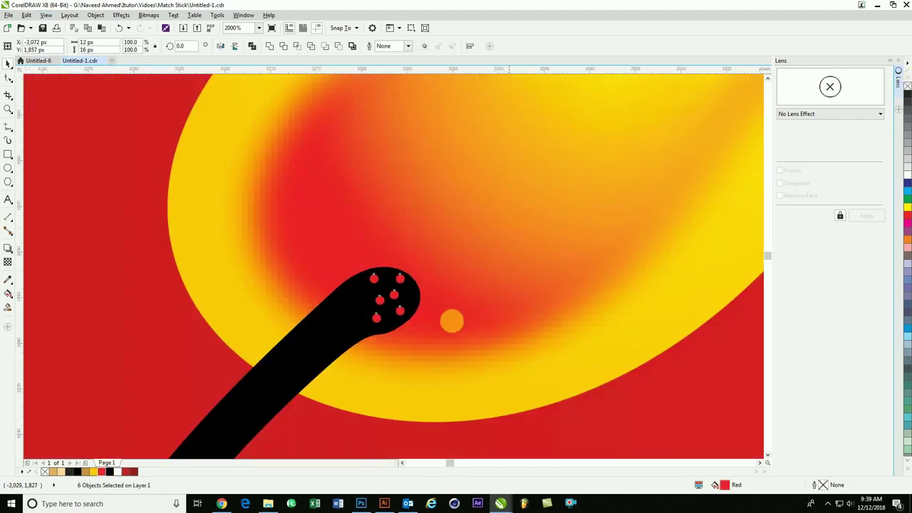
{"action": "scroll", "coordinate": [452, 320], "scroll_direction": "up", "scroll_amount": 3}
{"action": "left_click_drag", "start_coordinate": [259, 196], "coordinate": [242, 191]}
- Nudge individual red dots into their final positions across the head
{"action": "left_click", "coordinate": [320, 132], "text": "shift"}
{"action": "left_click", "coordinate": [241, 133], "text": "shift"}
{"action": "left_click_drag", "start_coordinate": [248, 255], "coordinate": [249, 250]}
{"action": "left_click_drag", "start_coordinate": [320, 228], "coordinate": [333, 228]}
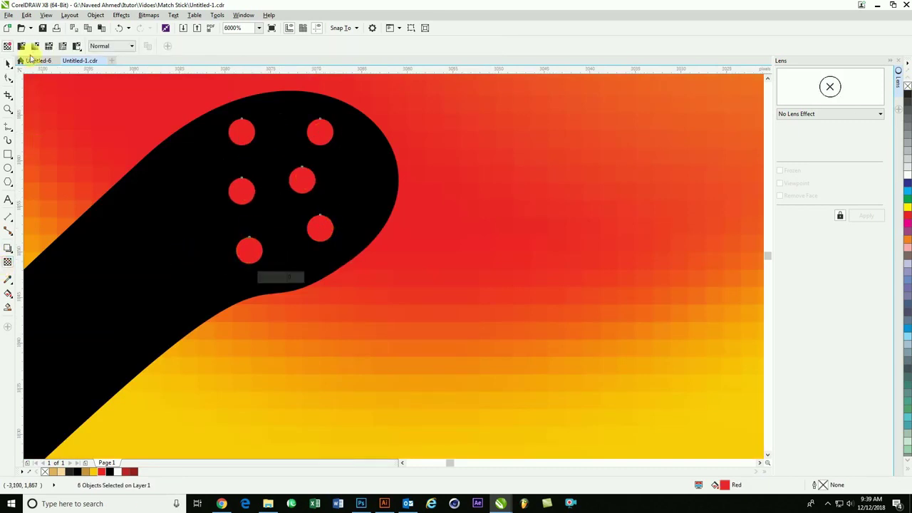
{"action": "scroll", "coordinate": [540, 305], "scroll_direction": "down", "scroll_amount": 5}
{"action": "scroll", "coordinate": [541, 214], "scroll_direction": "down", "scroll_amount": 5}
{"action": "left_click", "coordinate": [540, 214]}
{"action": "scroll", "coordinate": [563, 299], "scroll_direction": "up", "scroll_amount": 1}
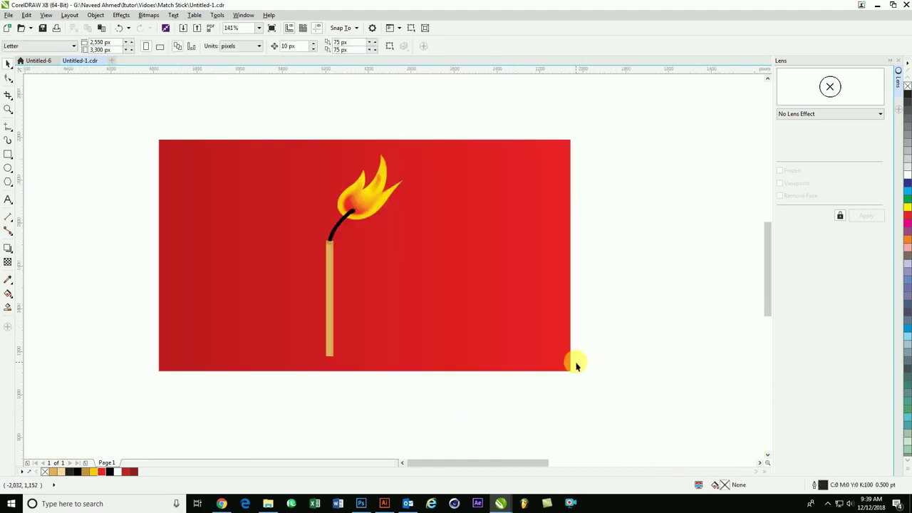
- Drag the match head's curve nodes to bulge its right and upper outline outward
{"action": "scroll", "coordinate": [527, 378], "scroll_direction": "up", "scroll_amount": 1}
{"action": "scroll", "coordinate": [432, 285], "scroll_direction": "down", "scroll_amount": 2}
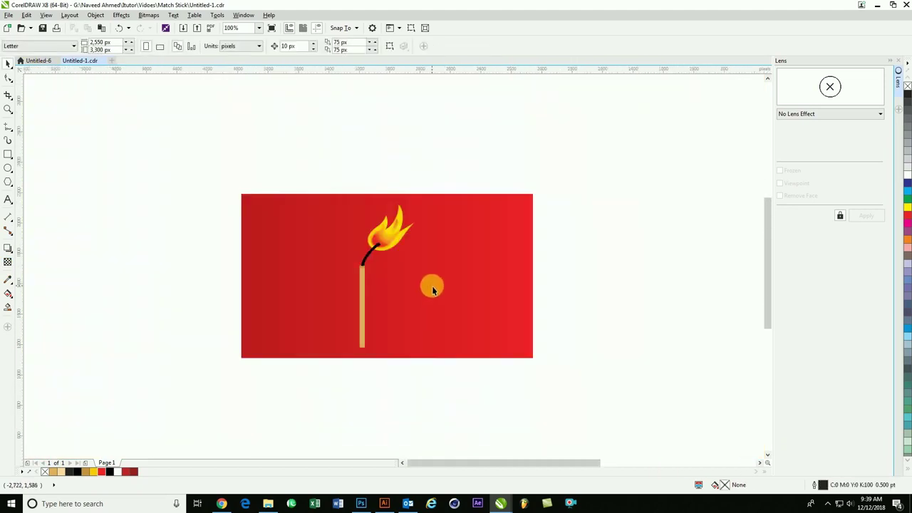
{"action": "left_click_drag", "start_coordinate": [224, 147], "coordinate": [515, 406]}
{"action": "left_click_drag", "start_coordinate": [328, 175], "coordinate": [460, 298]}
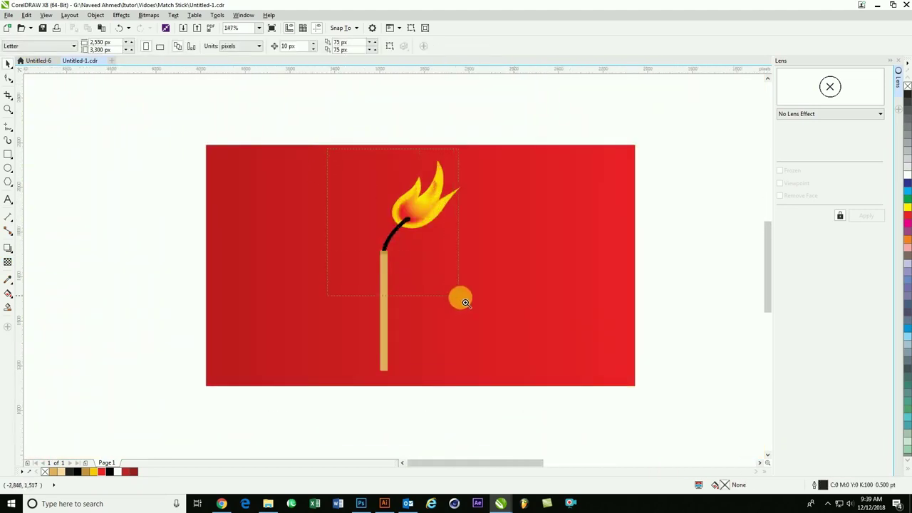
{"action": "left_click_drag", "start_coordinate": [317, 223], "coordinate": [526, 386]}
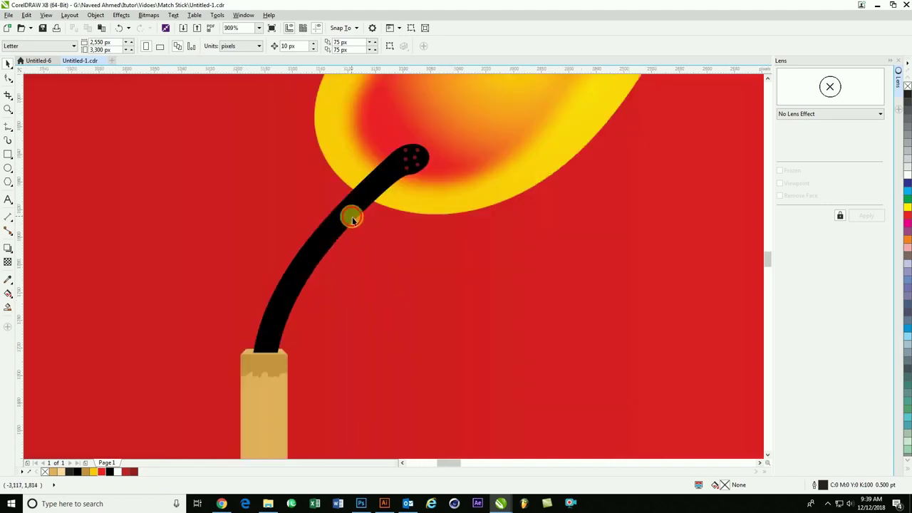
{"action": "left_click", "coordinate": [350, 214]}
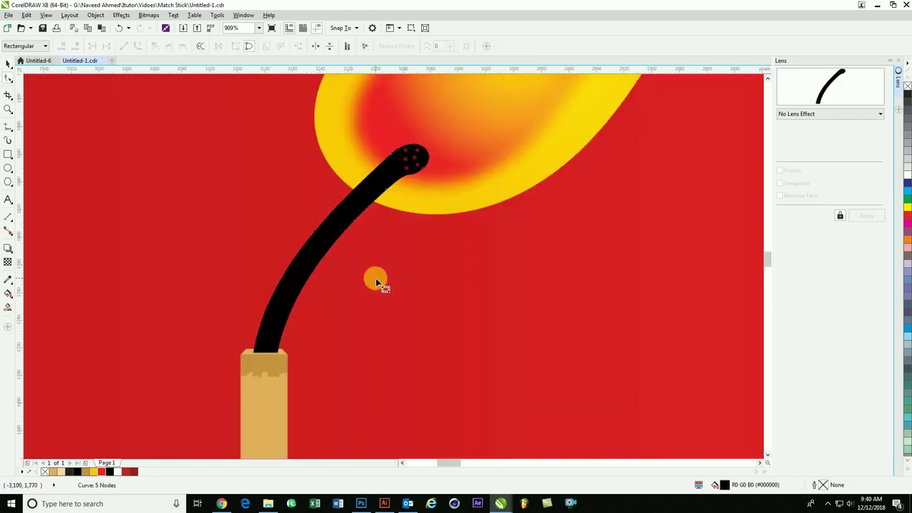
{"action": "key", "text": "space"}
{"action": "scroll", "coordinate": [438, 149], "scroll_direction": "up", "scroll_amount": 2}
{"action": "key", "text": "space"}
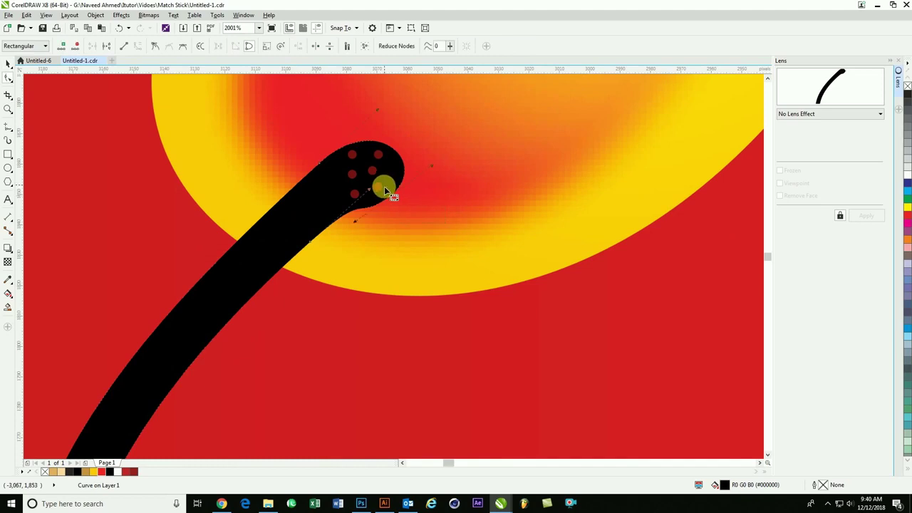
{"action": "left_click_drag", "start_coordinate": [394, 205], "coordinate": [397, 205]}
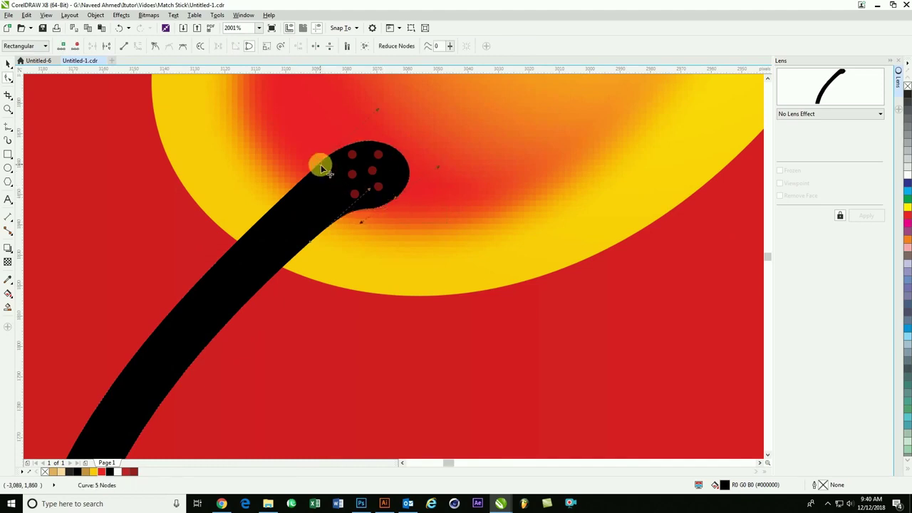
{"action": "left_click_drag", "start_coordinate": [320, 162], "coordinate": [320, 158]}
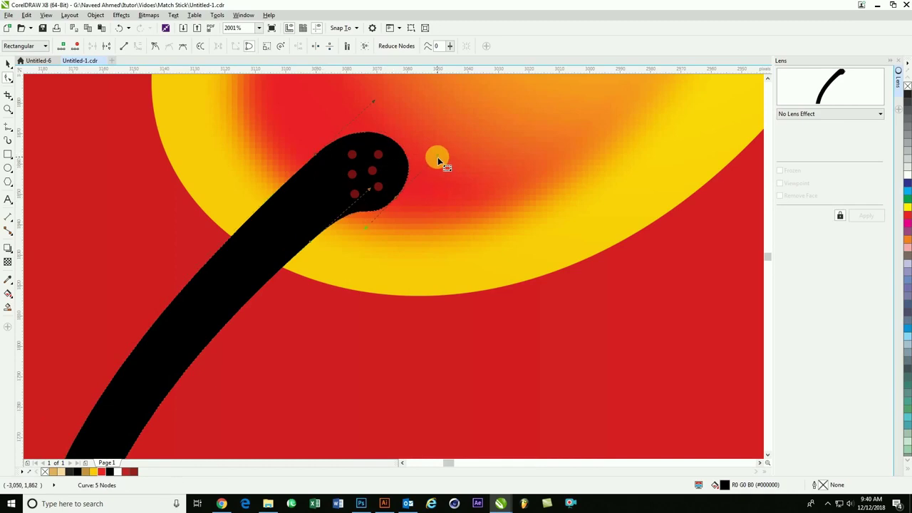
{"action": "key", "text": "space"}
- Group the stick, burnt head, red dots and flame into one object
{"action": "scroll", "coordinate": [459, 214], "scroll_direction": "down", "scroll_amount": 4}
{"action": "scroll", "coordinate": [571, 242], "scroll_direction": "down", "scroll_amount": 3}
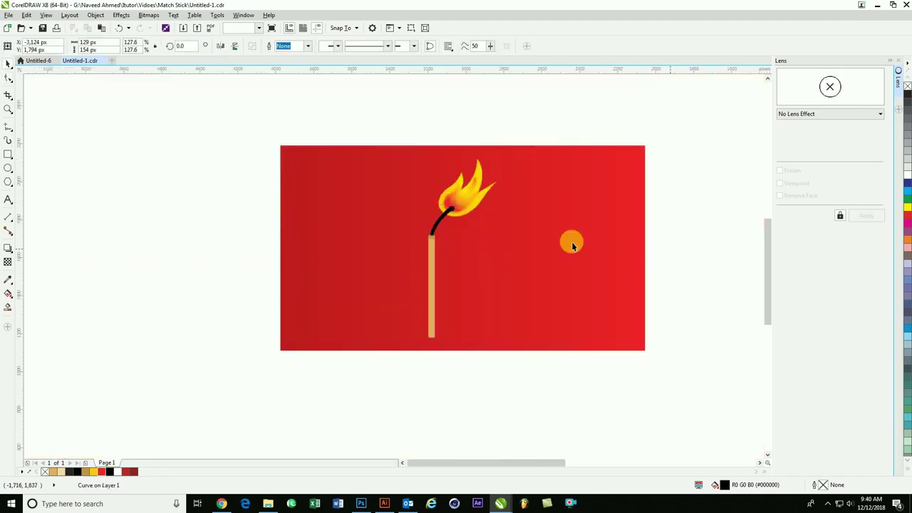
{"action": "key", "text": "z"}
{"action": "left_click_drag", "start_coordinate": [297, 121], "coordinate": [658, 414]}
{"action": "key", "text": "space"}
{"action": "left_click_drag", "start_coordinate": [564, 397], "coordinate": [292, 107]}
{"action": "key", "text": "ctrl+g"}
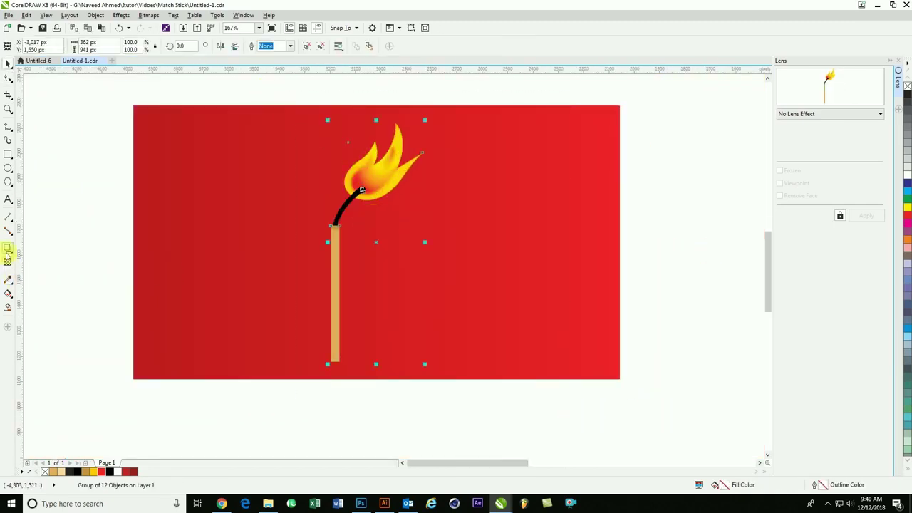
{"action": "left_click", "coordinate": [7, 249]}
{"action": "left_click", "coordinate": [23, 46]}
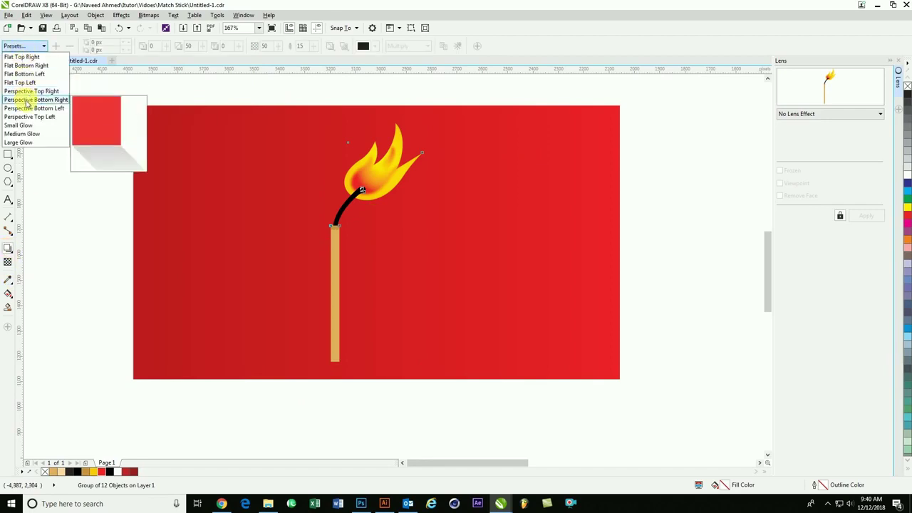
{"action": "left_click", "coordinate": [30, 91]}
{"action": "left_click_drag", "start_coordinate": [460, 236], "coordinate": [418, 267]}
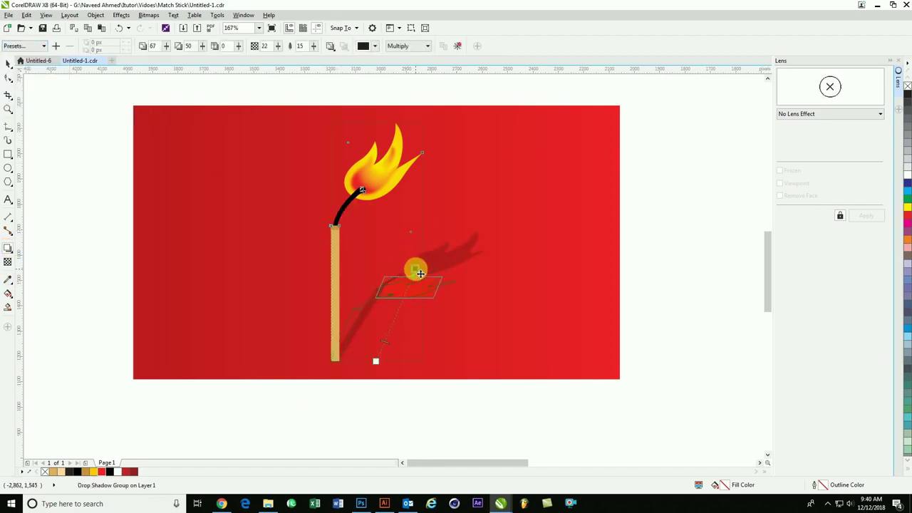
{"action": "key", "text": "space"}
{"action": "scroll", "coordinate": [292, 193], "scroll_direction": "down", "scroll_amount": 3}
{"action": "scroll", "coordinate": [291, 193], "scroll_direction": "up", "scroll_amount": 2}
{"action": "left_click", "coordinate": [372, 202]}
{"action": "left_click", "coordinate": [484, 218]}
{"action": "left_click", "coordinate": [666, 257]}
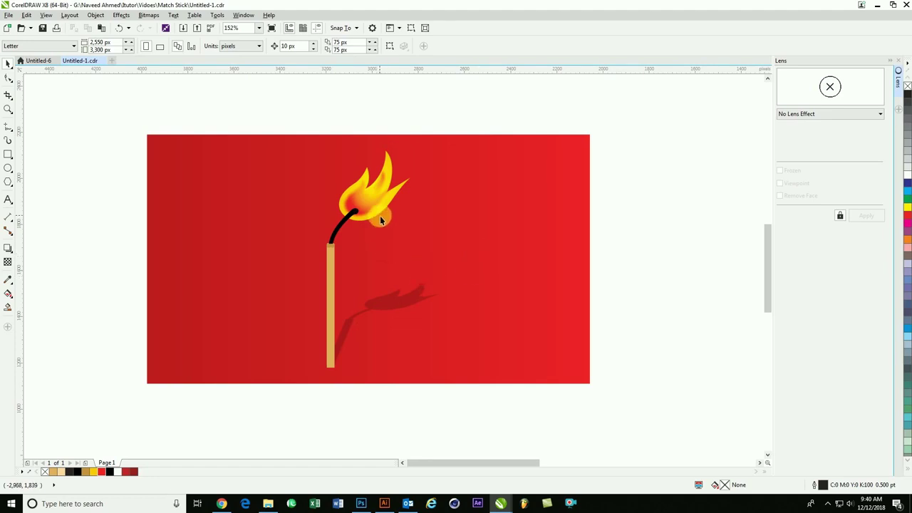
{"action": "left_click", "coordinate": [380, 216]}
{"action": "key", "text": "shift+F9"}
{"action": "key", "text": "shift+F9"}
{"action": "left_click", "coordinate": [344, 105]}
{"action": "left_click", "coordinate": [361, 161]}
{"action": "left_click", "coordinate": [456, 46]}
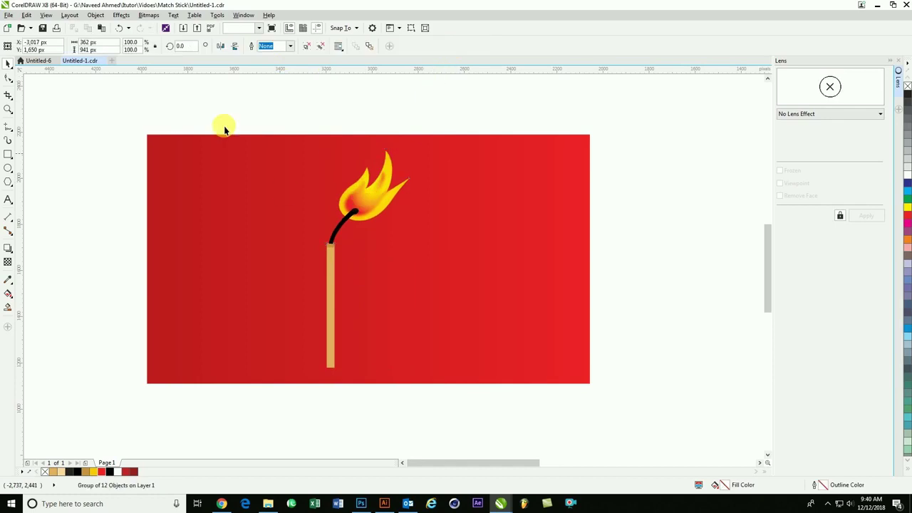
- Convert the flame group to a bitmap with an elliptical transparency centred higher up
{"action": "scroll", "coordinate": [335, 163], "scroll_direction": "up", "scroll_amount": 4}
{"action": "left_click", "coordinate": [308, 47]}
{"action": "scroll", "coordinate": [387, 97], "scroll_direction": "down", "scroll_amount": 3}
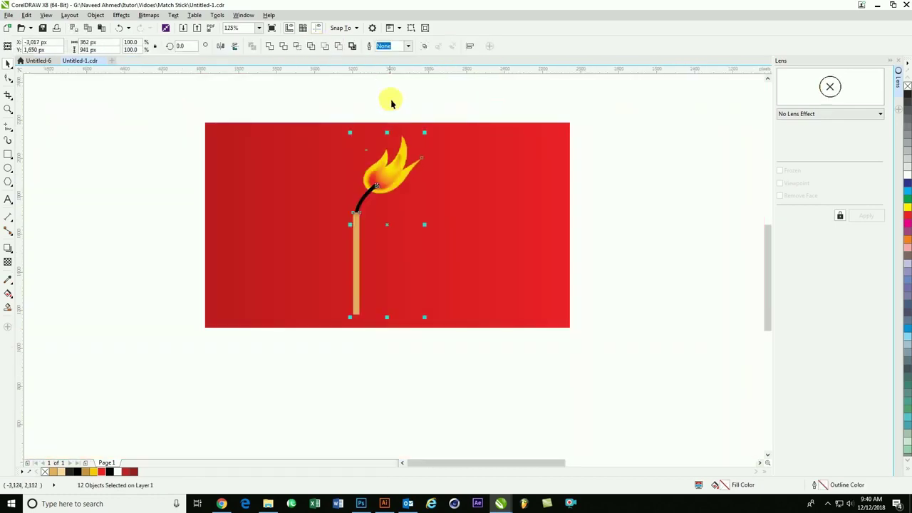
{"action": "scroll", "coordinate": [432, 207], "scroll_direction": "up", "scroll_amount": 2}
{"action": "left_click", "coordinate": [373, 149]}
{"action": "left_click", "coordinate": [7, 263]}
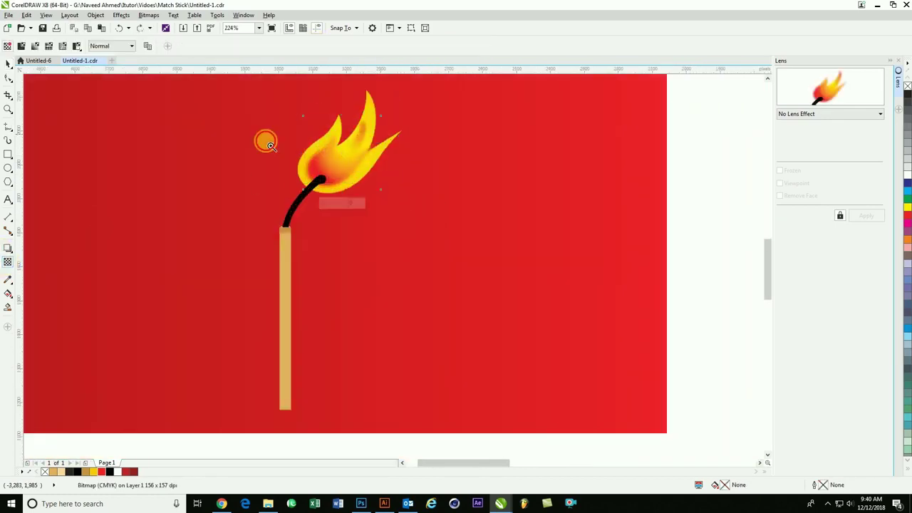
{"action": "scroll", "coordinate": [353, 171], "scroll_direction": "up", "scroll_amount": 4}
{"action": "left_click", "coordinate": [256, 206]}
{"action": "left_click_drag", "start_coordinate": [271, 198], "coordinate": [275, 177]}
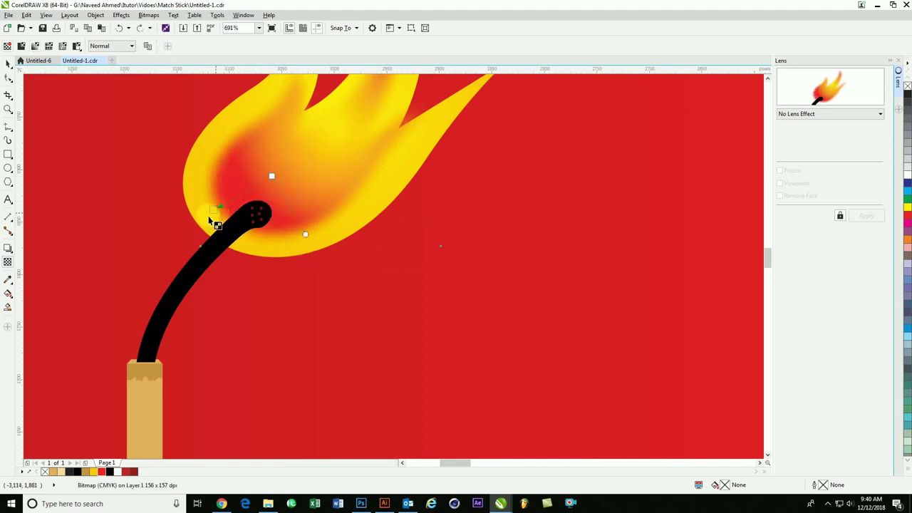
{"action": "key", "text": "space"}
- Move the flame slightly down over the match head
{"action": "scroll", "coordinate": [285, 187], "scroll_direction": "down", "scroll_amount": 1}
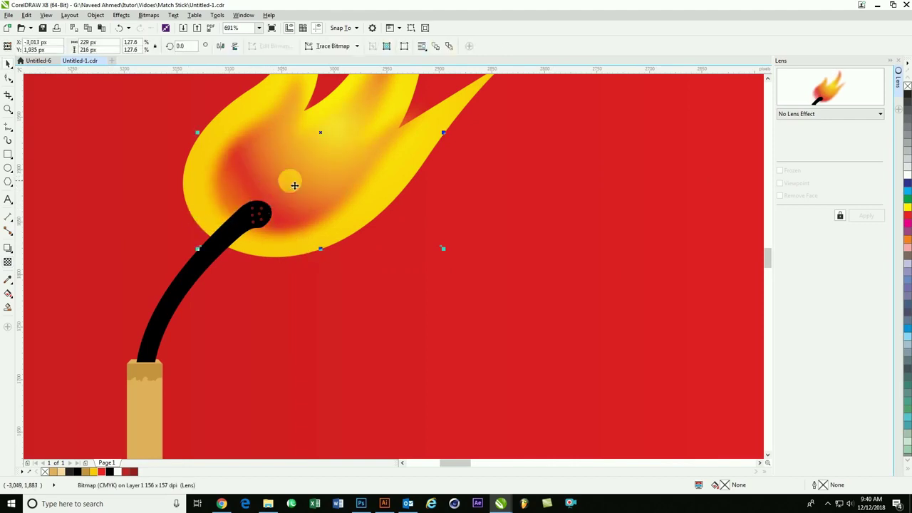
{"action": "scroll", "coordinate": [196, 147], "scroll_direction": "down", "scroll_amount": 4}
{"action": "scroll", "coordinate": [411, 274], "scroll_direction": "up", "scroll_amount": 3}
{"action": "left_click", "coordinate": [392, 198], "text": "shift"}
{"action": "left_click_drag", "start_coordinate": [401, 181], "coordinate": [401, 187]}
{"action": "scroll", "coordinate": [395, 215], "scroll_direction": "up", "scroll_amount": 2}
{"action": "scroll", "coordinate": [407, 133], "scroll_direction": "down", "scroll_amount": 5}
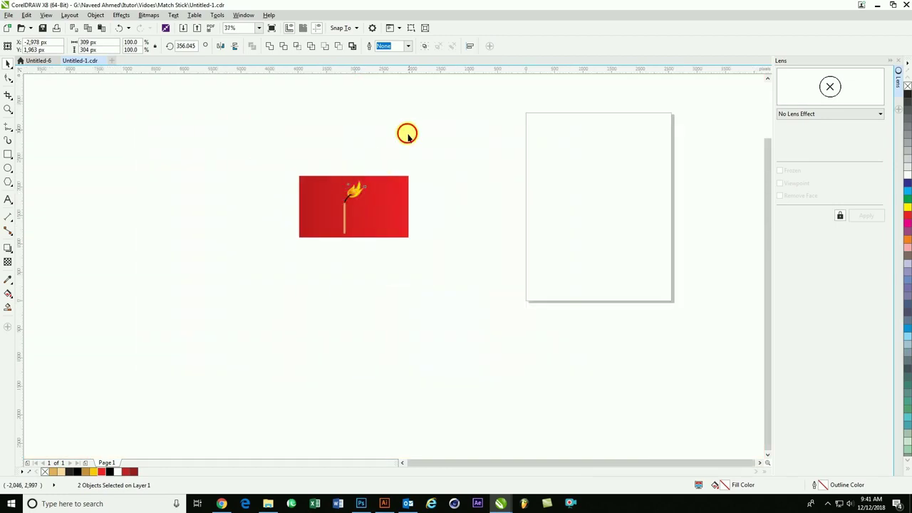
{"action": "left_click", "coordinate": [407, 133]}
{"action": "scroll", "coordinate": [457, 354], "scroll_direction": "up", "scroll_amount": 3}
{"action": "left_click", "coordinate": [341, 110]}
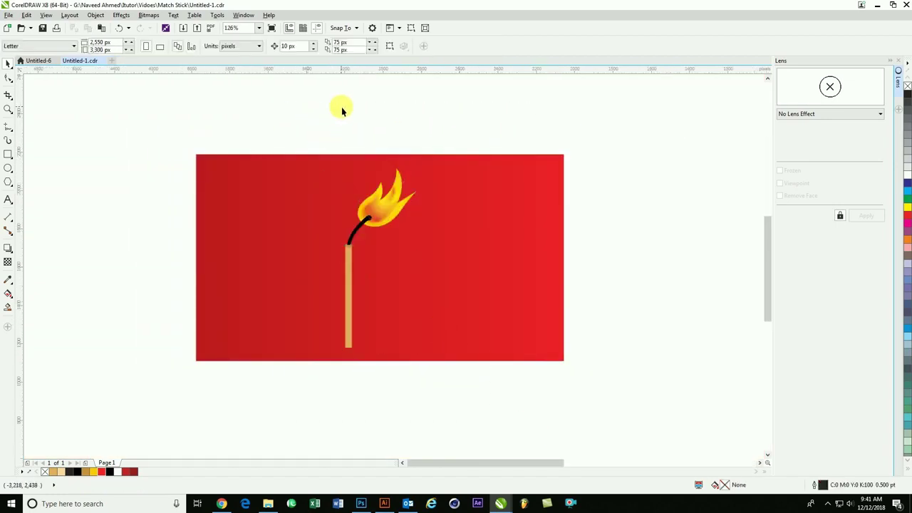
- Rotate the flame slightly more upright on the match
{"action": "left_click_drag", "start_coordinate": [309, 106], "coordinate": [503, 376]}
{"action": "key", "text": "shift+F9"}
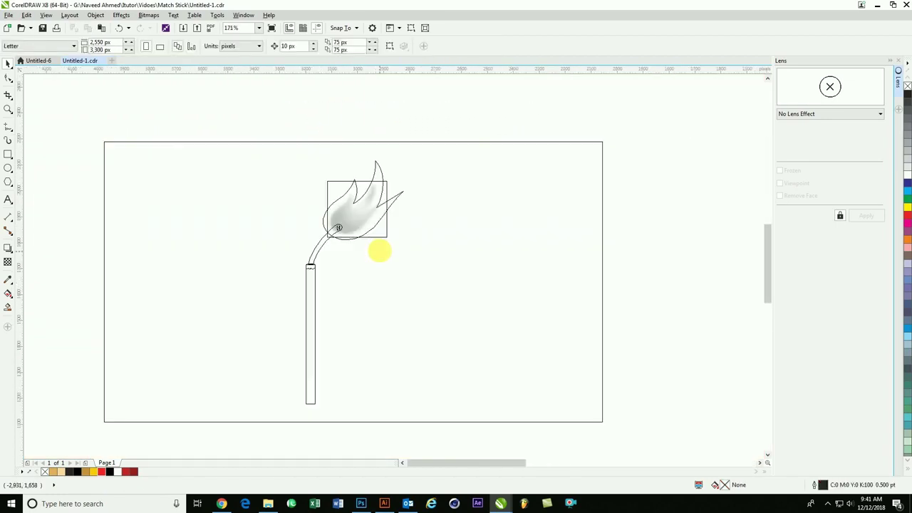
{"action": "left_click", "coordinate": [339, 228]}
{"action": "key", "text": "shift+F9"}
{"action": "left_click", "coordinate": [342, 187]}
{"action": "left_click_drag", "start_coordinate": [399, 157], "coordinate": [397, 148]}
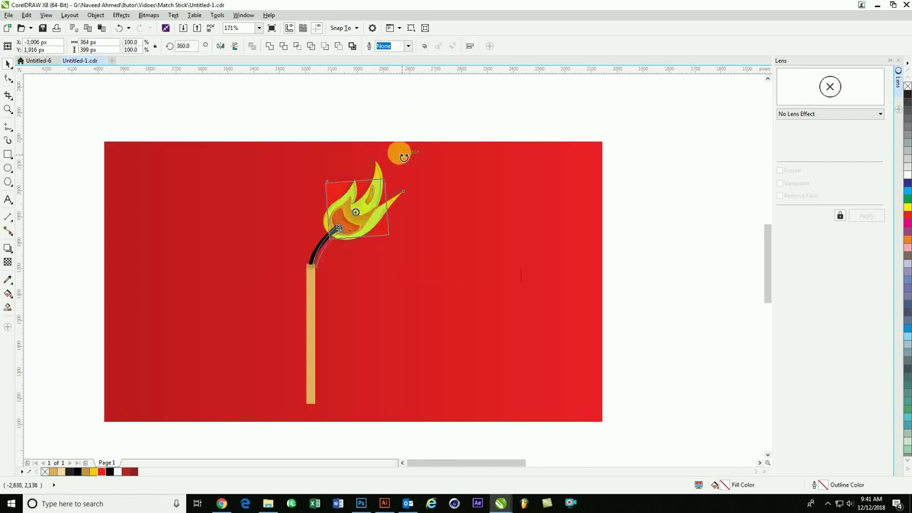
{"action": "scroll", "coordinate": [340, 229], "scroll_direction": "up", "scroll_amount": 5}
{"action": "left_click_drag", "start_coordinate": [326, 292], "coordinate": [373, 409]}
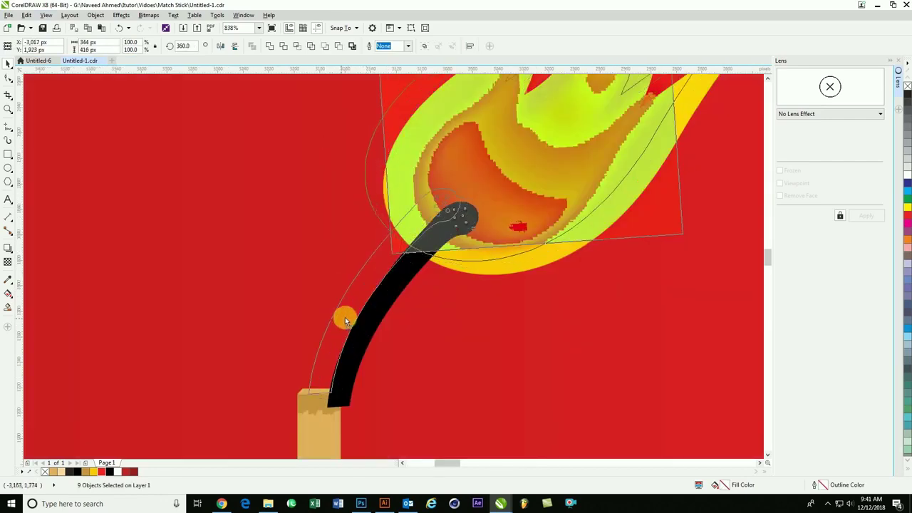
- Tidy the node at the stick base, leaving flame and stick selected
{"action": "left_click", "coordinate": [385, 364]}
{"action": "key", "text": "F10"}
{"action": "left_click", "coordinate": [401, 367]}
{"action": "key", "text": "space"}
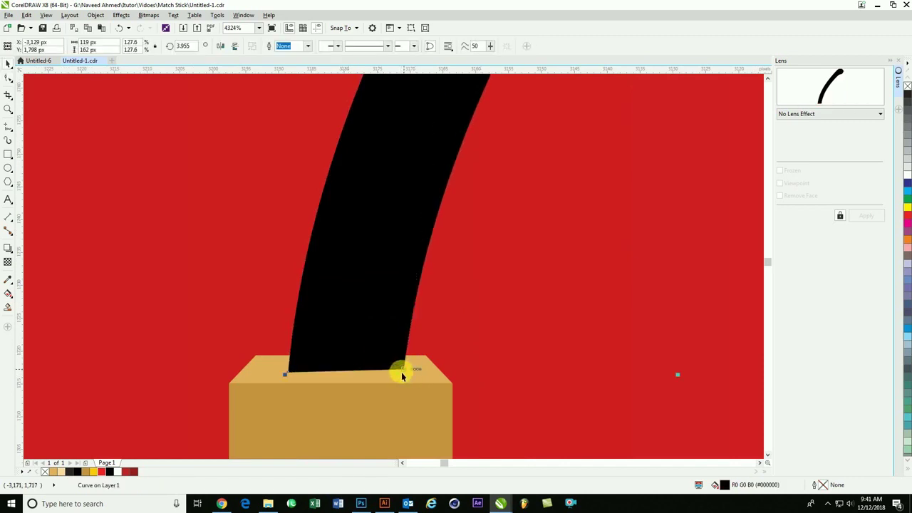
{"action": "scroll", "coordinate": [408, 377], "scroll_direction": "down", "scroll_amount": 5}
{"action": "scroll", "coordinate": [407, 378], "scroll_direction": "down", "scroll_amount": 5}
{"action": "left_click_drag", "start_coordinate": [561, 411], "coordinate": [222, 131]}
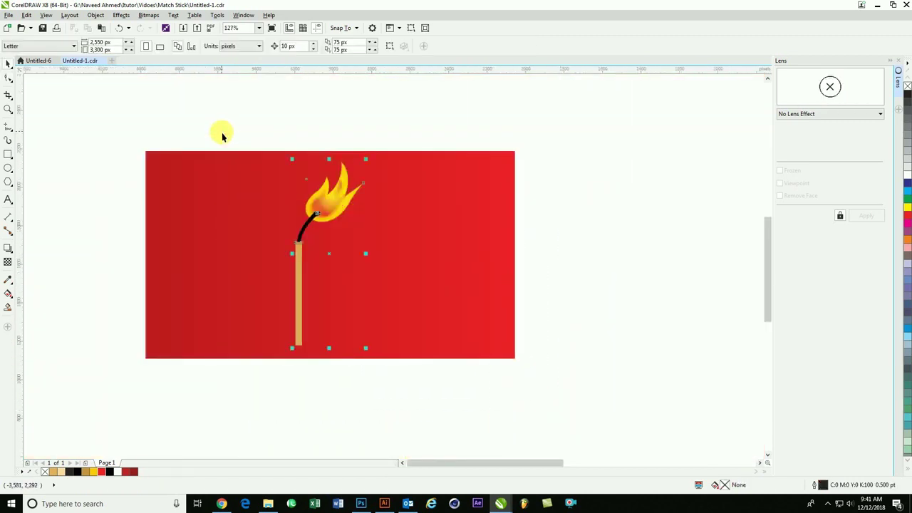
- Try two drop shadow presets, then undo the unwanted shadow
{"action": "left_click", "coordinate": [7, 249]}
{"action": "left_click", "coordinate": [24, 45]}
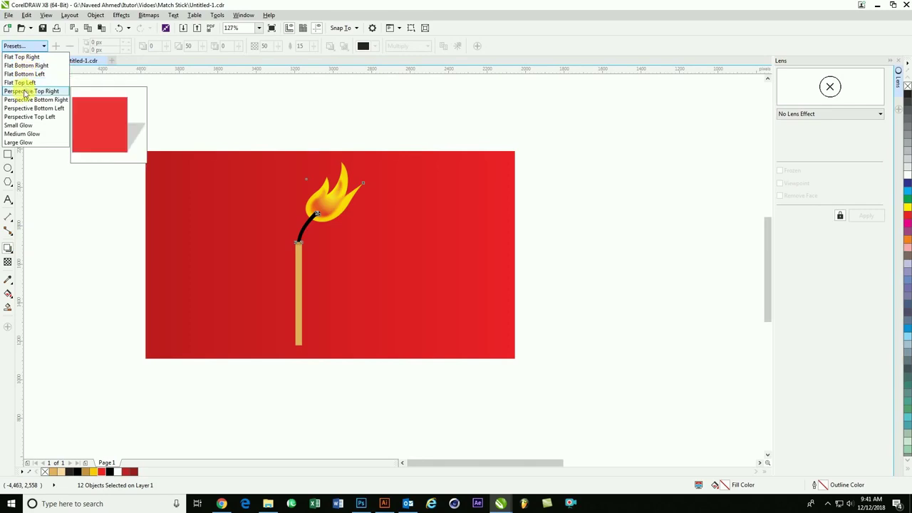
{"action": "left_click", "coordinate": [20, 91]}
{"action": "left_click", "coordinate": [24, 46]}
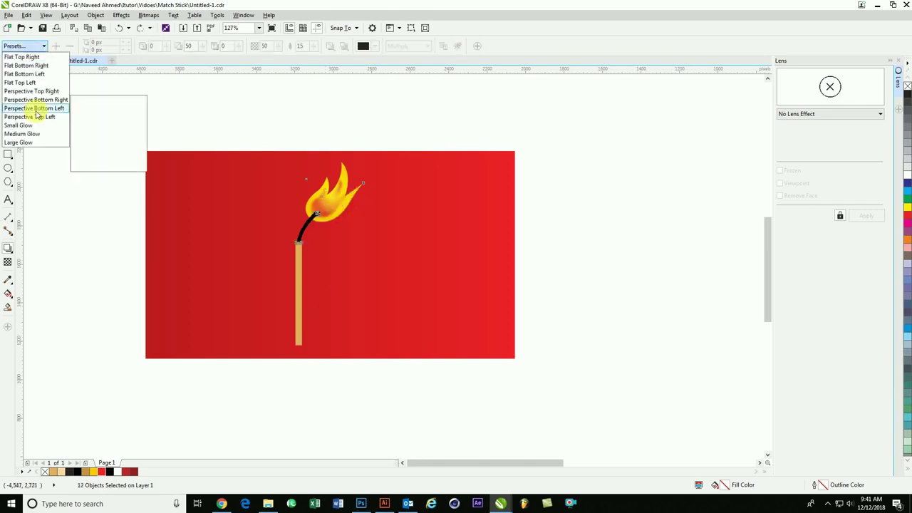
{"action": "left_click", "coordinate": [33, 117]}
{"action": "left_click_drag", "start_coordinate": [275, 281], "coordinate": [291, 265]}
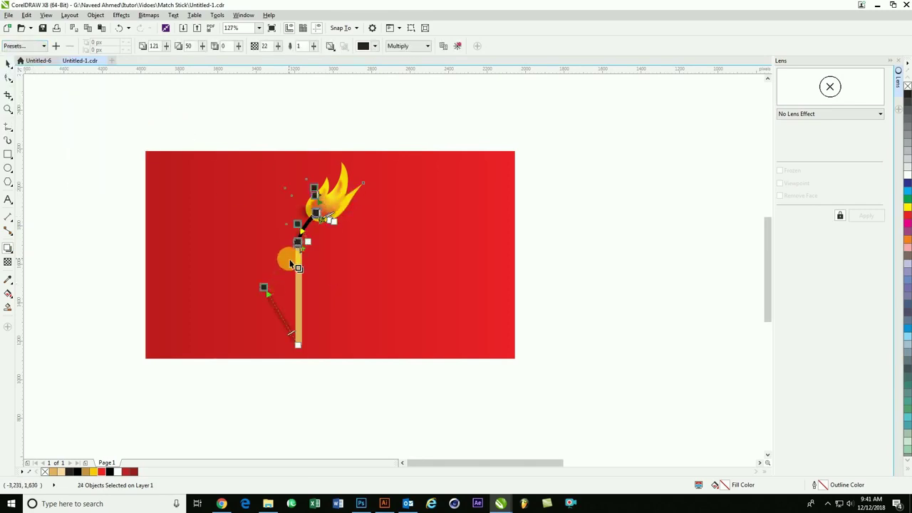
{"action": "key", "text": "ctrl+z"}
{"action": "key", "text": "ctrl+g"}
- Apply the Perspective Bottom Right shadow and drag it up onto the red card
{"action": "left_click", "coordinate": [7, 250]}
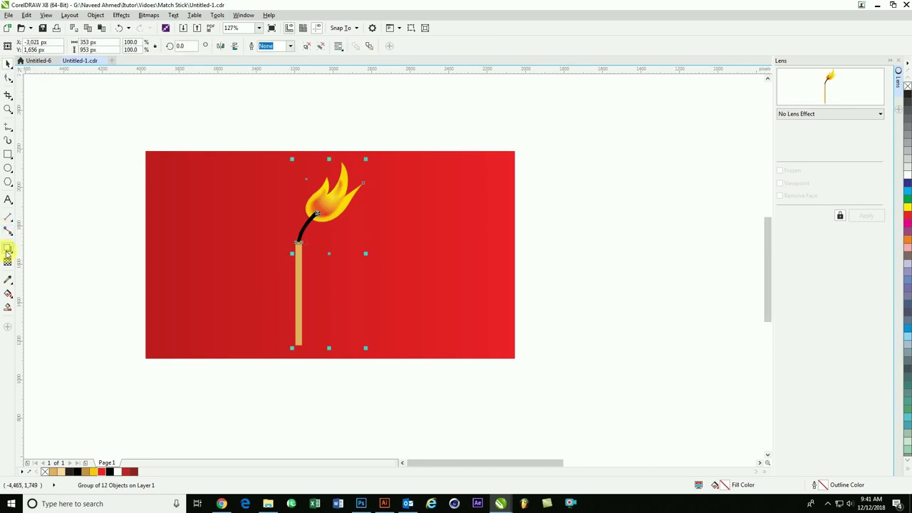
{"action": "left_click", "coordinate": [30, 46]}
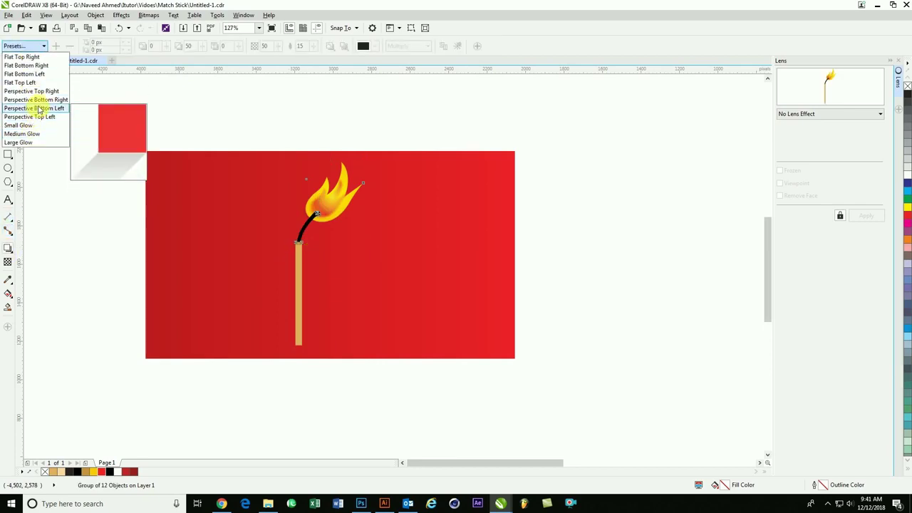
{"action": "left_click", "coordinate": [36, 100]}
{"action": "left_click_drag", "start_coordinate": [423, 438], "coordinate": [377, 256]}
- Zoom to the background and match, then preview the artwork full-screen
{"action": "left_click", "coordinate": [507, 234]}
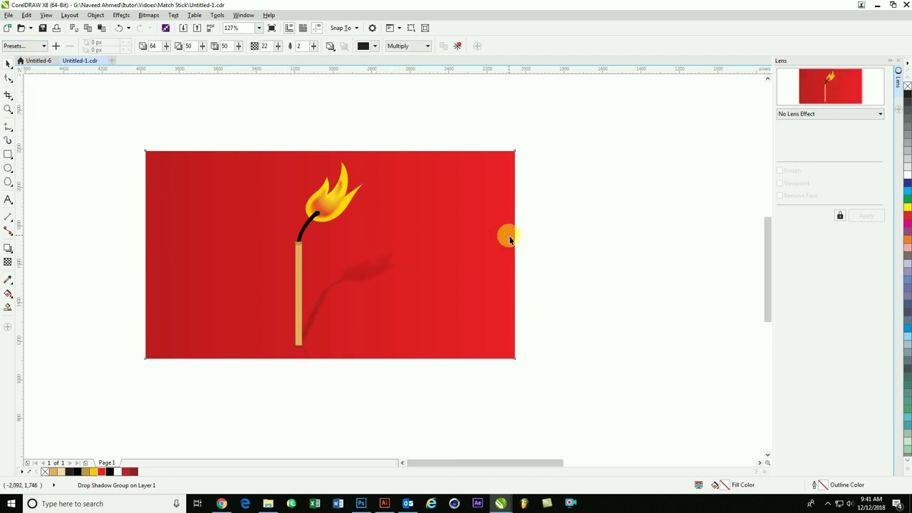
{"action": "left_click_drag", "start_coordinate": [585, 123], "coordinate": [125, 348]}
{"action": "key", "text": "shift+F2"}
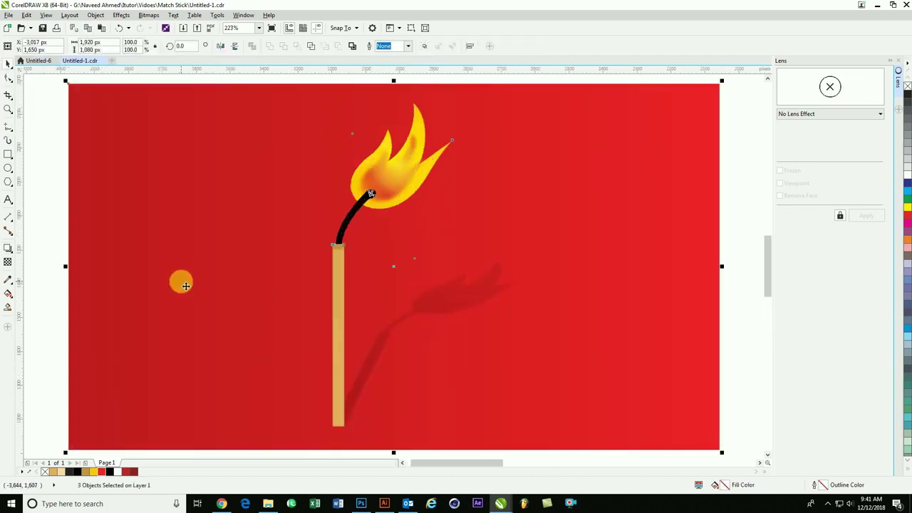
{"action": "key", "text": "F9"}
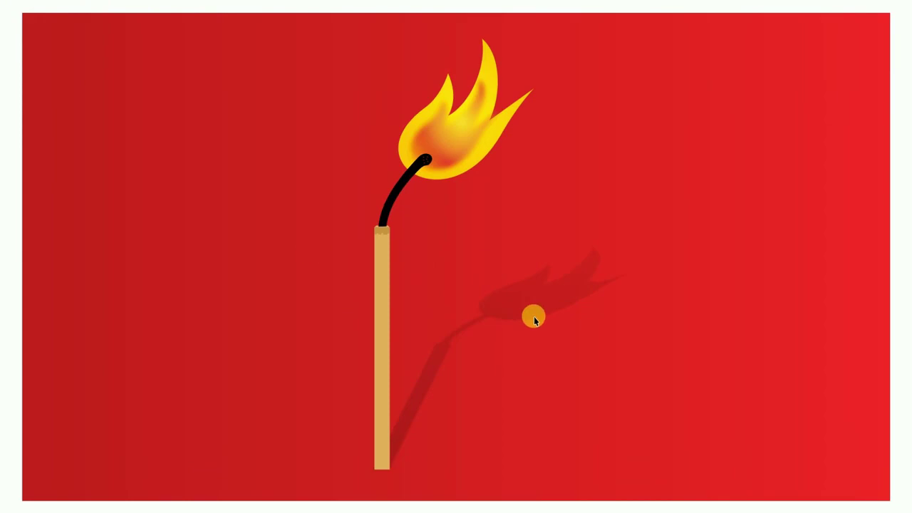
- Exit the full-screen preview and zoom out on the finished lit match
{"action": "left_click", "coordinate": [534, 318]}
{"action": "scroll", "coordinate": [477, 348], "scroll_direction": "down", "scroll_amount": 2}
{"action": "key", "text": "Escape"}
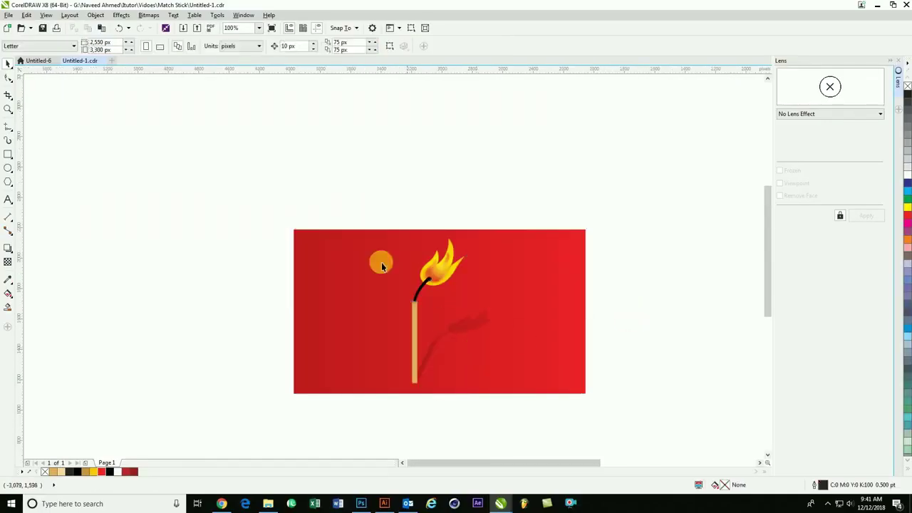